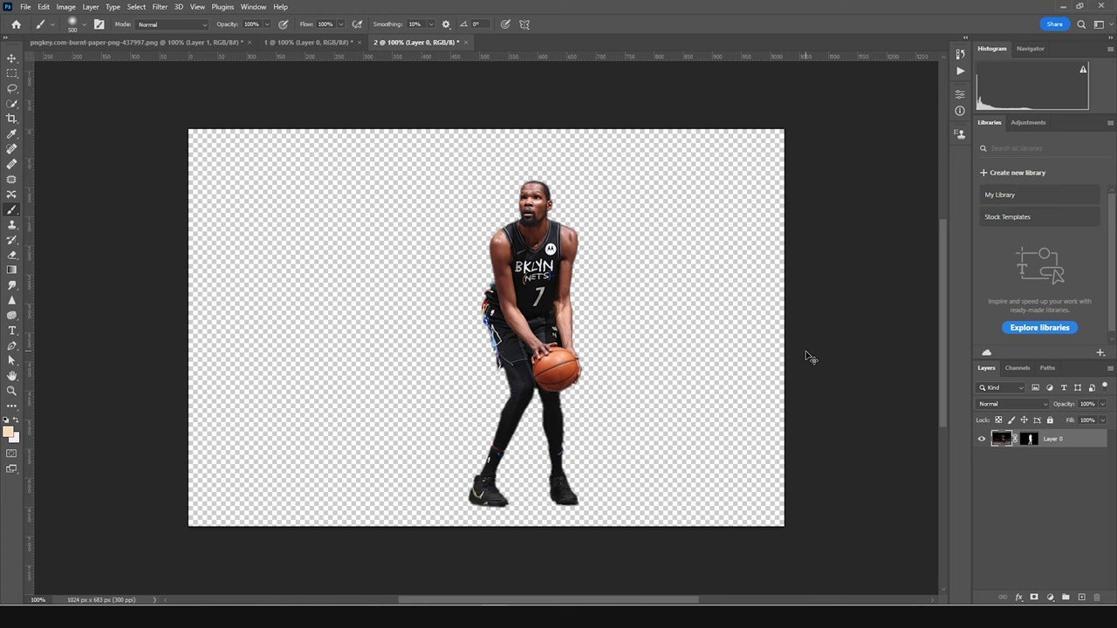
Start a new document with the 4 × 5 in, 300 ppi preset using Ctrl+N
{"action": "key", "text": "ctrl+n"}
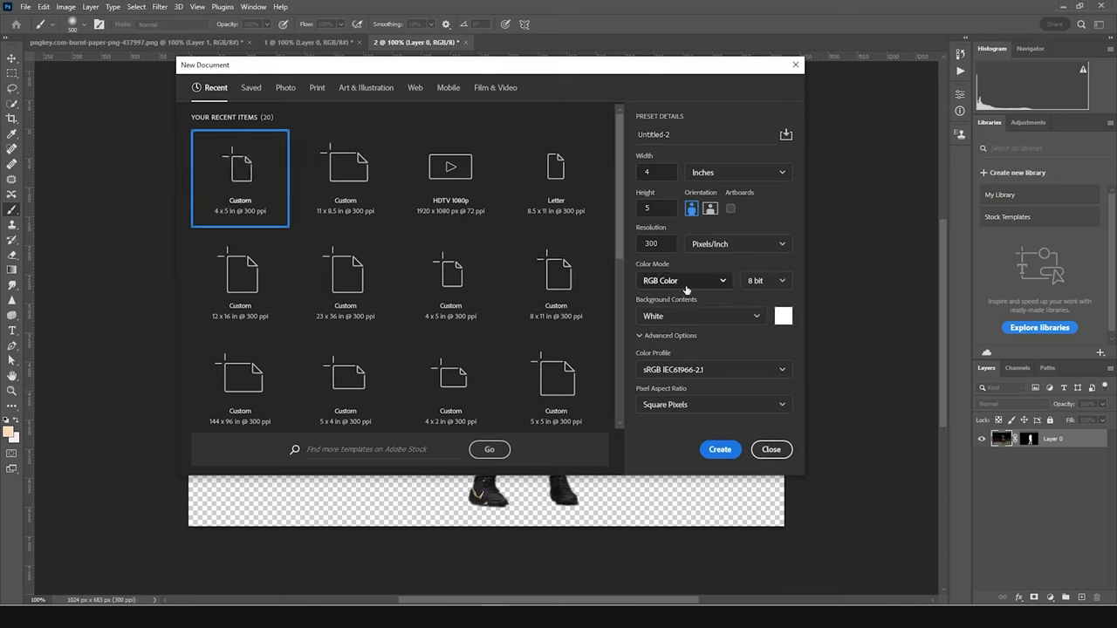
Create the 1200 × 1500 px document and cover it with a #2f2f2f Solid Color fill layer
{"action": "left_click", "coordinate": [718, 449]}
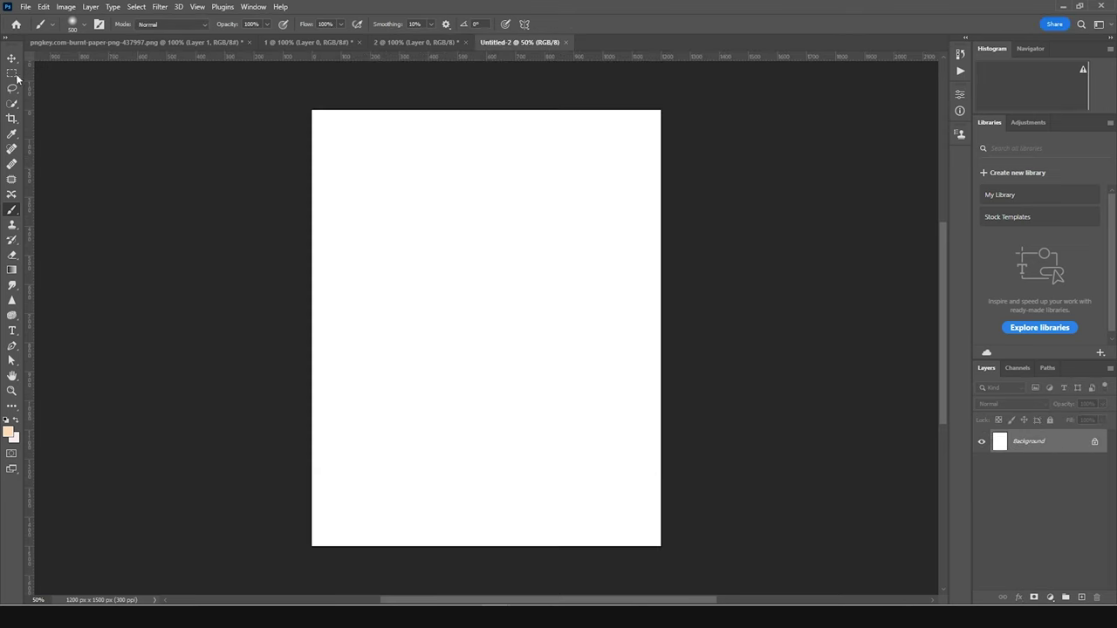
{"action": "left_click", "coordinate": [11, 58]}
{"action": "left_click", "coordinate": [1051, 598]}
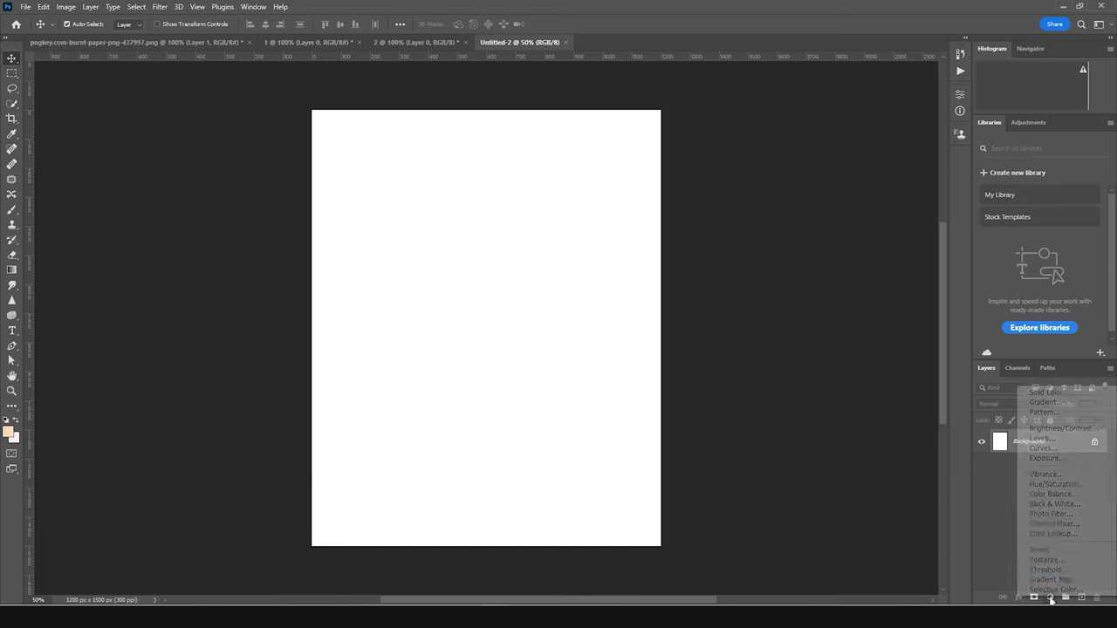
{"action": "left_click", "coordinate": [1044, 393]}
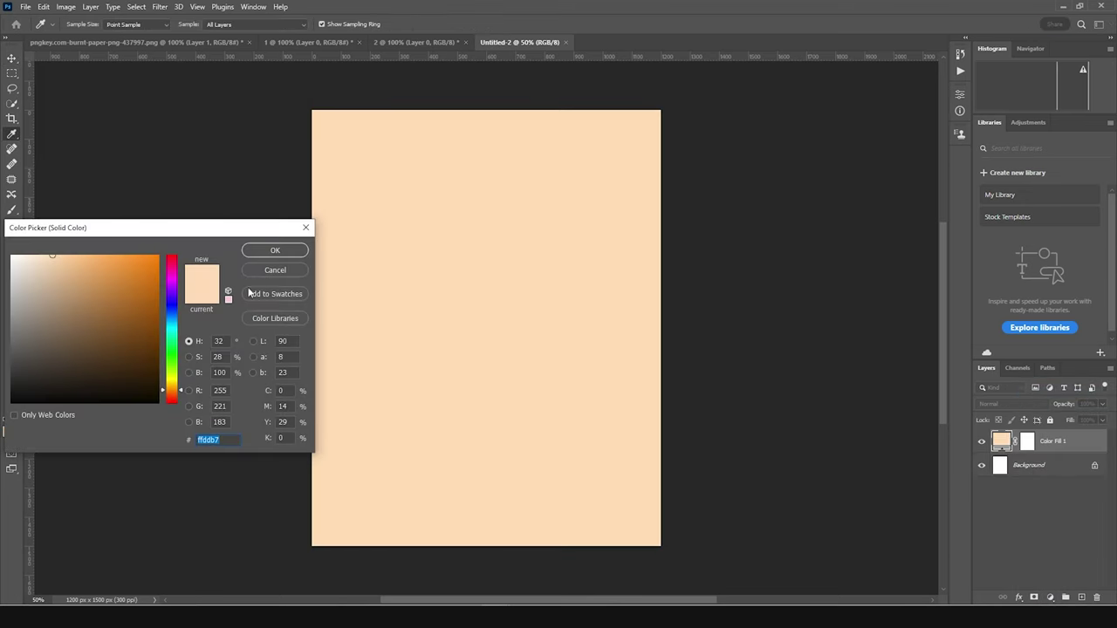
{"action": "left_click_drag", "start_coordinate": [225, 228], "coordinate": [762, 216]}
{"action": "left_click", "coordinate": [547, 364]}
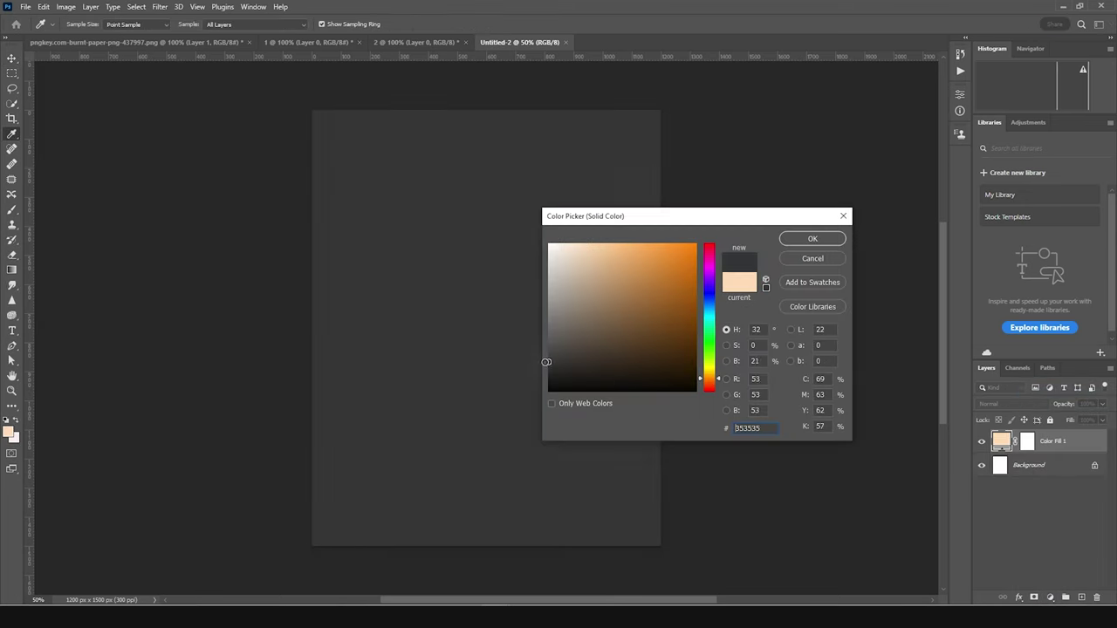
{"action": "left_click", "coordinate": [546, 365]}
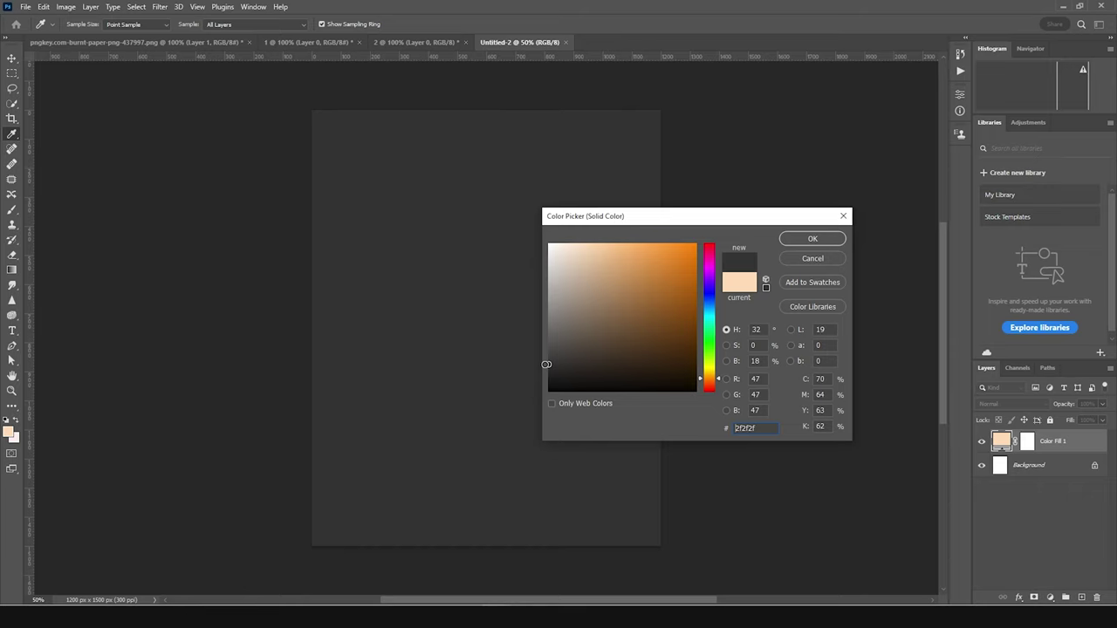
{"action": "left_click", "coordinate": [813, 239]}
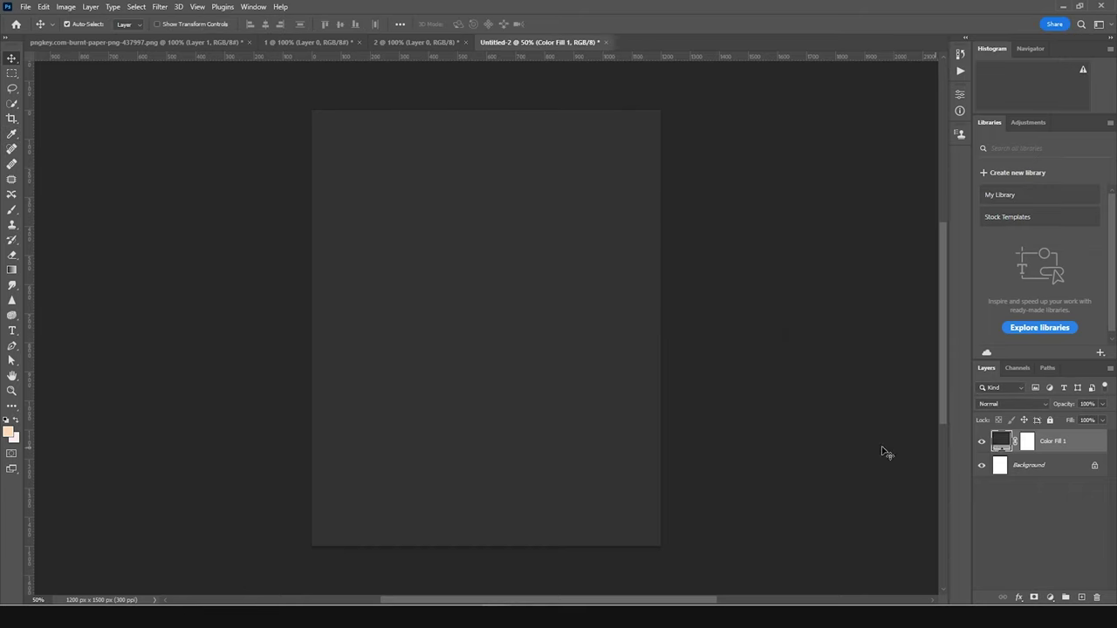
{"action": "left_click", "coordinate": [11, 406]}
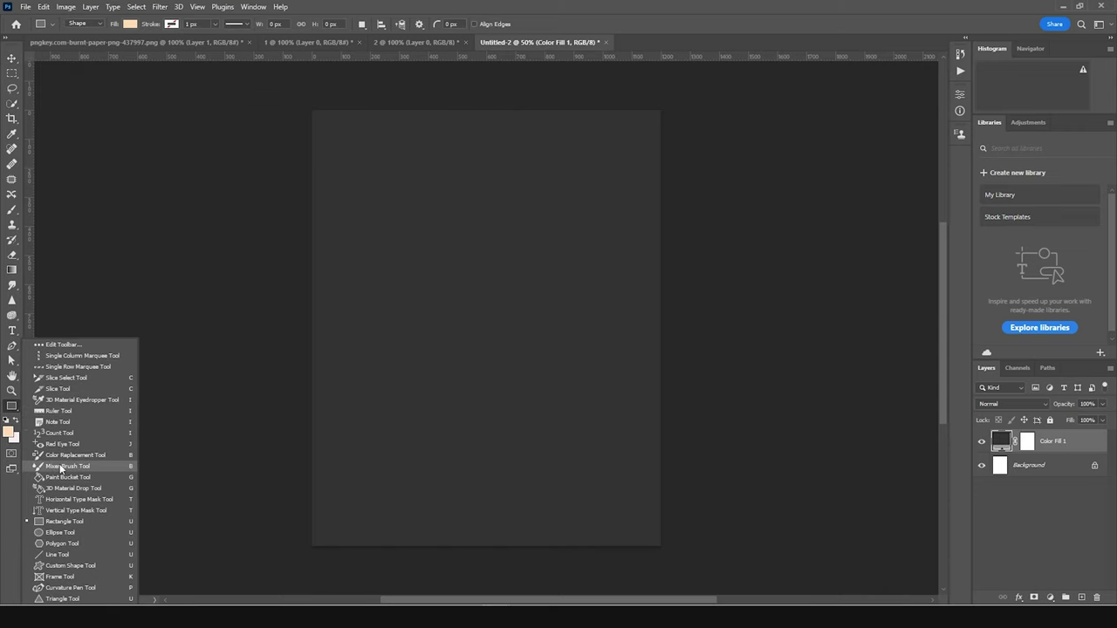
Draw a large centred square and fill it light grey (#e9e9e9)
{"action": "left_click", "coordinate": [65, 521]}
{"action": "left_click_drag", "start_coordinate": [370, 196], "coordinate": [618, 451]}
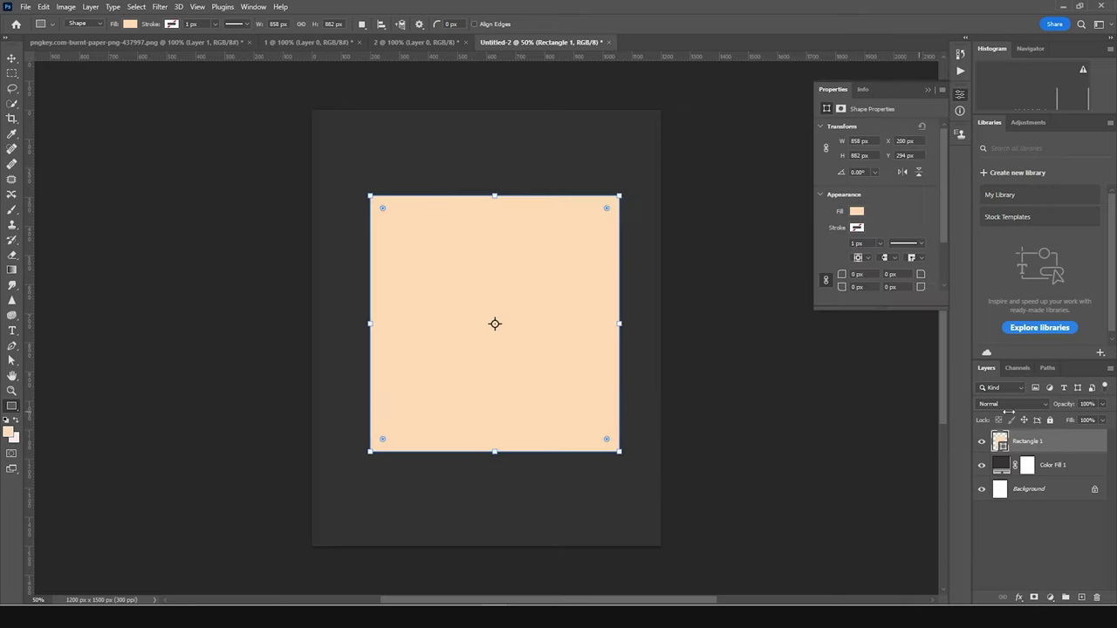
{"action": "double_click", "coordinate": [1000, 442]}
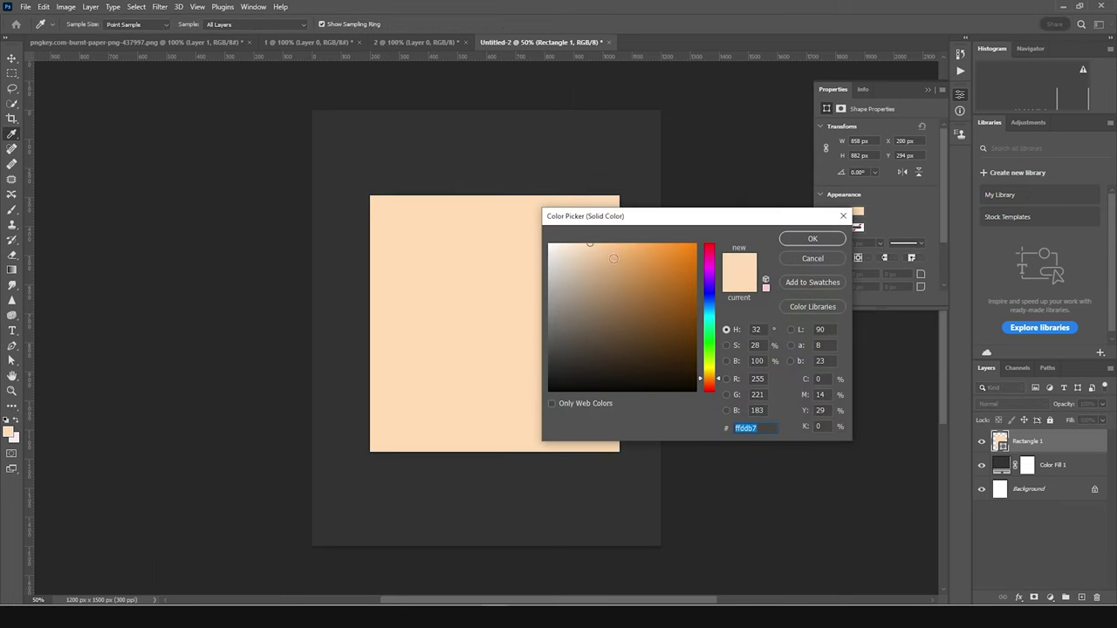
{"action": "left_click_drag", "start_coordinate": [641, 224], "coordinate": [756, 213]}
{"action": "left_click_drag", "start_coordinate": [667, 249], "coordinate": [663, 244]}
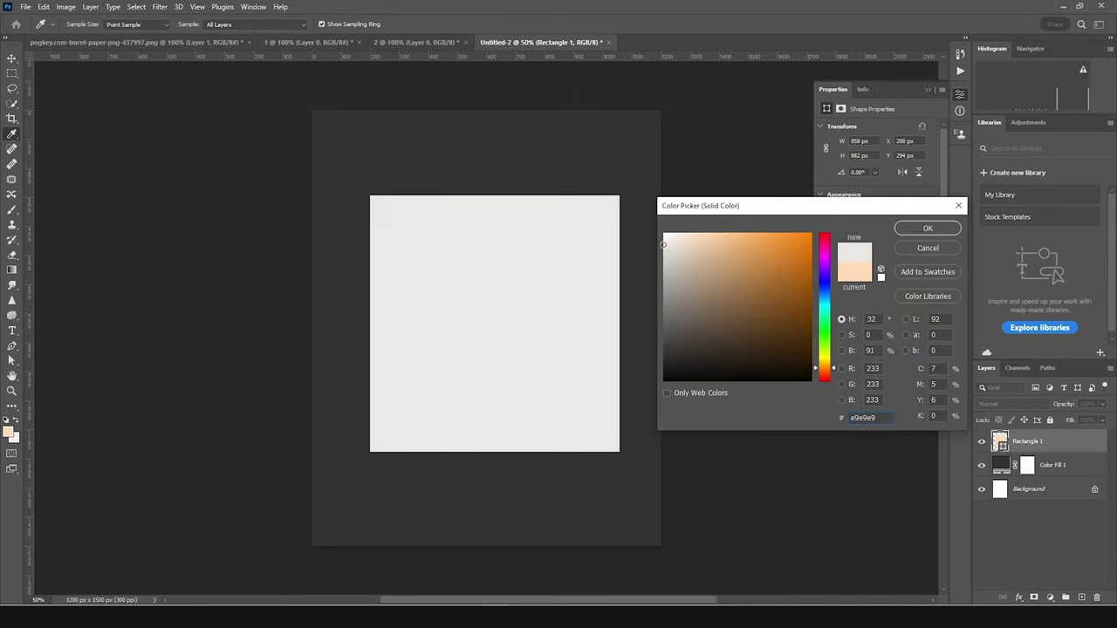
{"action": "left_click", "coordinate": [943, 232]}
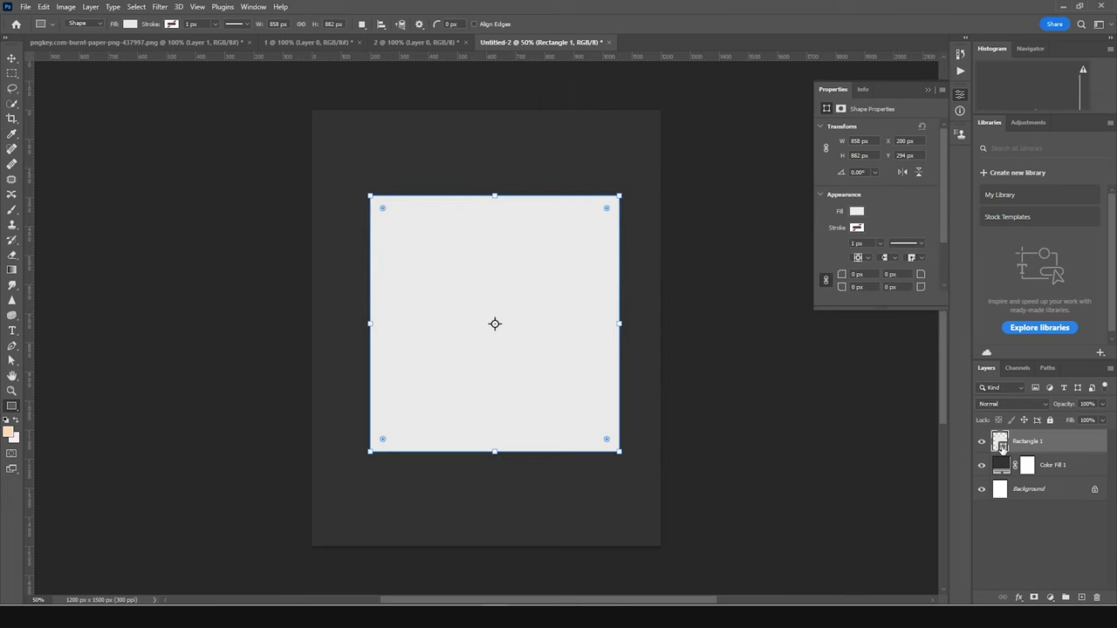
Duplicate the square, shrink the copy slightly, and round its corners to 66 px
{"action": "key", "text": "ctrl+j"}
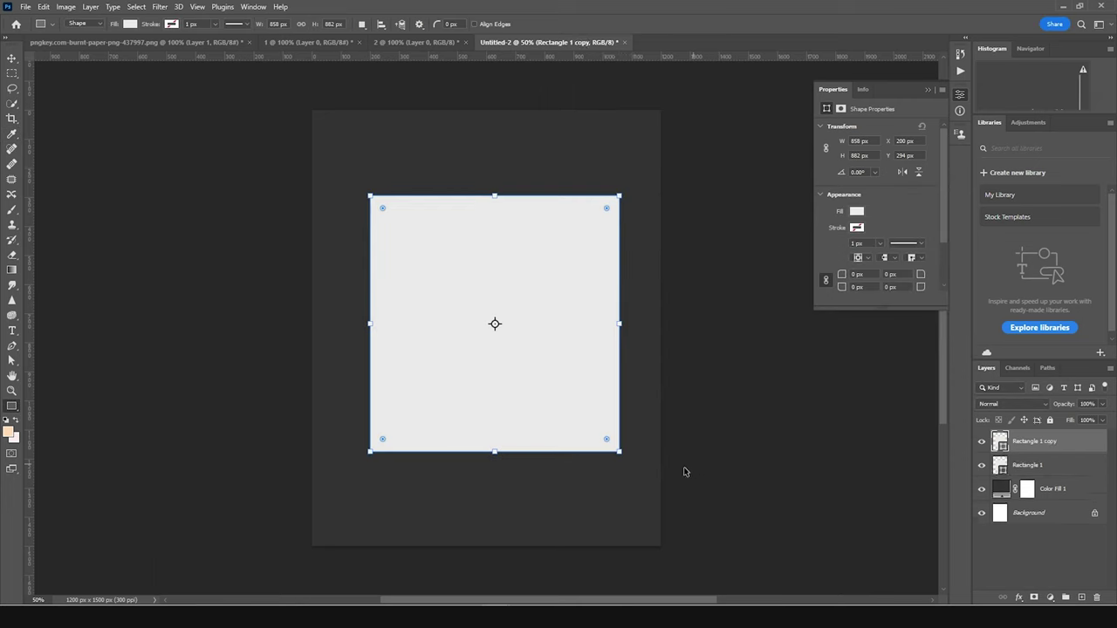
{"action": "key", "text": "ctrl+t"}
{"action": "left_click_drag", "start_coordinate": [619, 453], "coordinate": [609, 442]}
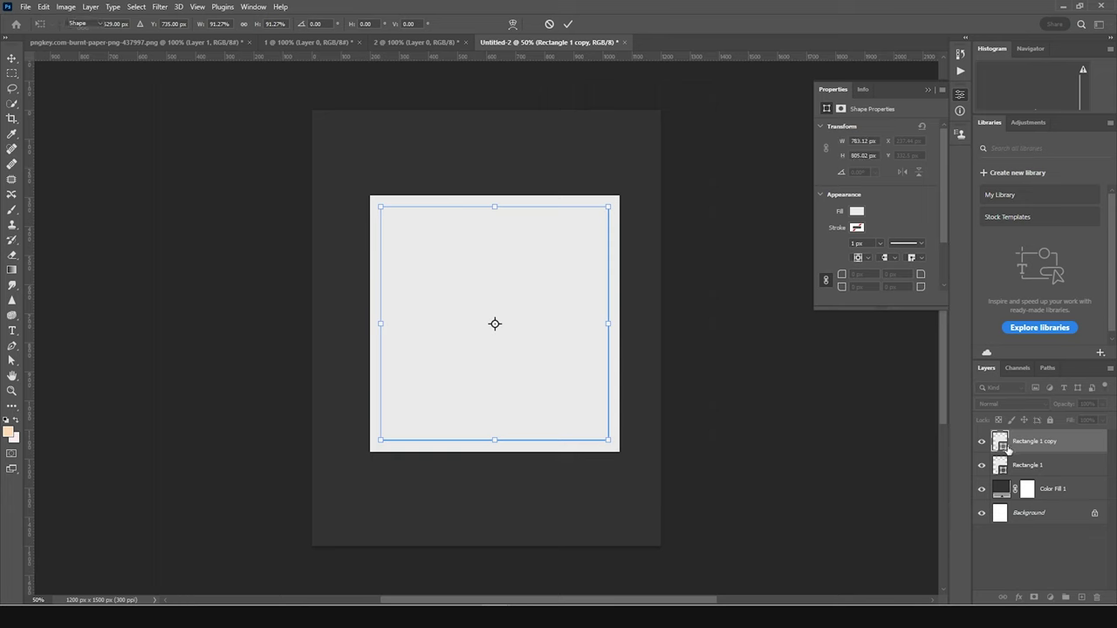
{"action": "key", "text": "Return"}
{"action": "left_click_drag", "start_coordinate": [393, 220], "coordinate": [401, 228]}
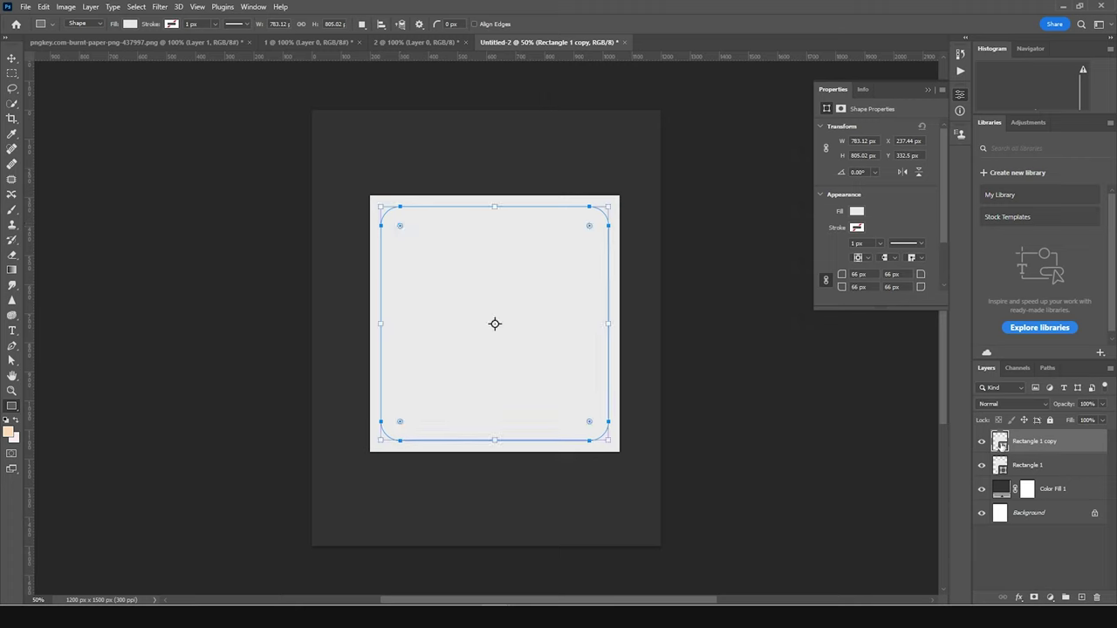
Fill the inner rounded rectangle with dark grey #2f2f2f
{"action": "double_click", "coordinate": [1002, 443]}
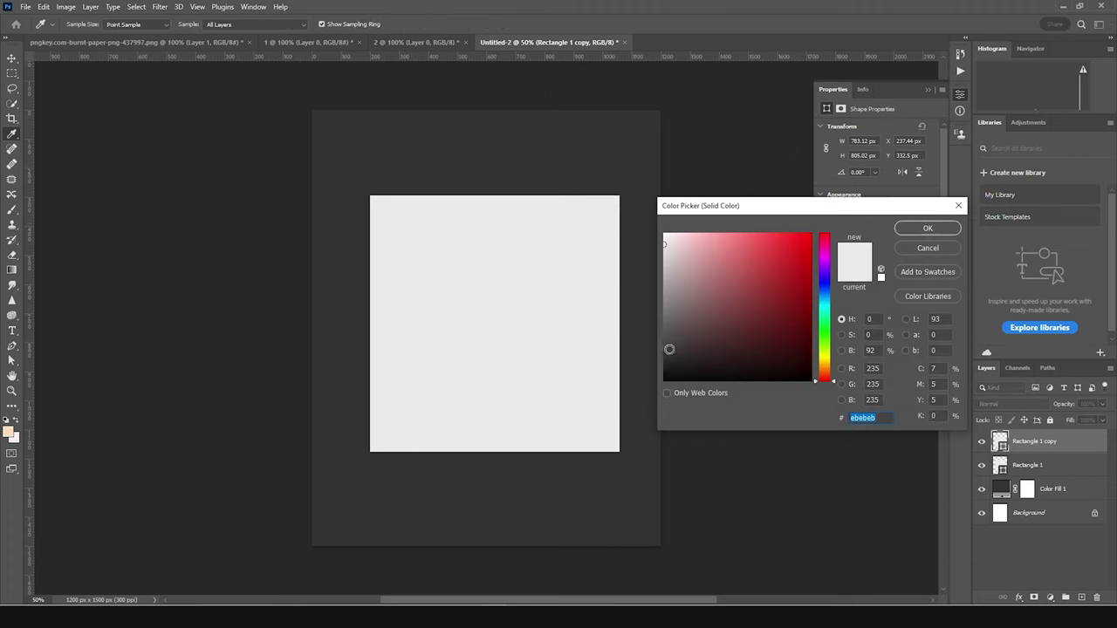
{"action": "left_click", "coordinate": [663, 359]}
{"action": "left_click", "coordinate": [661, 353]}
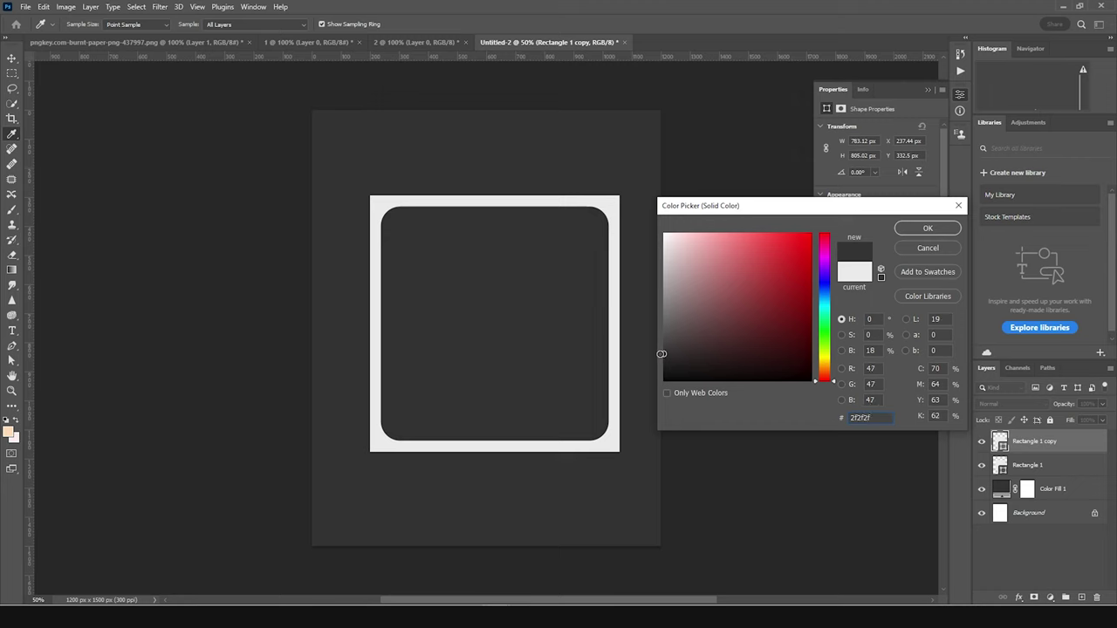
{"action": "left_click", "coordinate": [928, 228]}
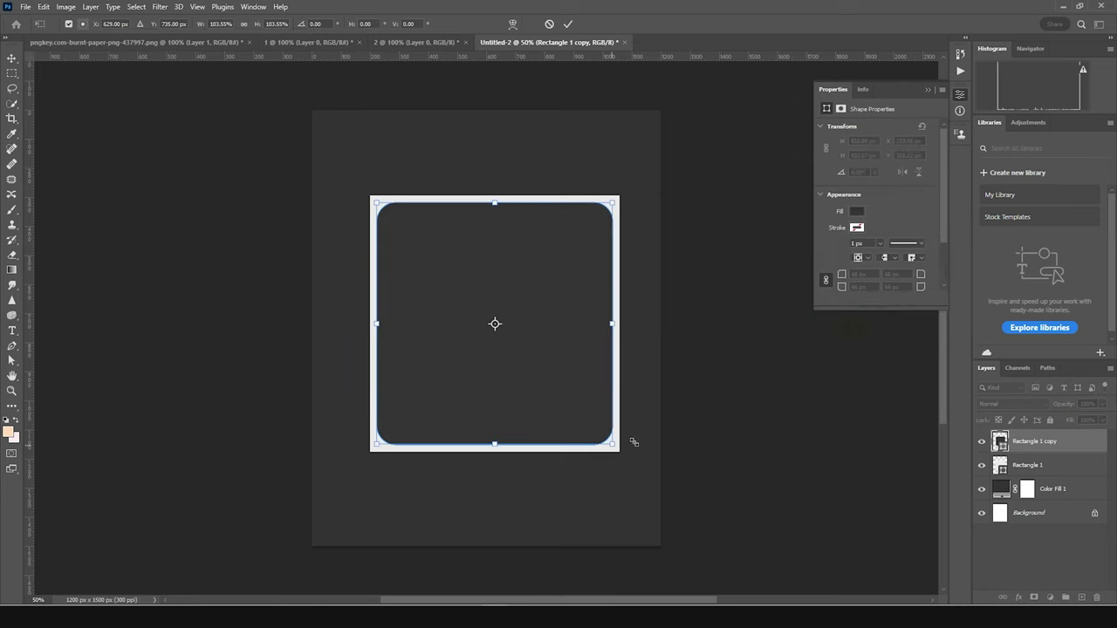
Enlarge both rectangles together and stretch them taller into a frame
{"action": "left_click", "coordinate": [1021, 467], "text": "shift"}
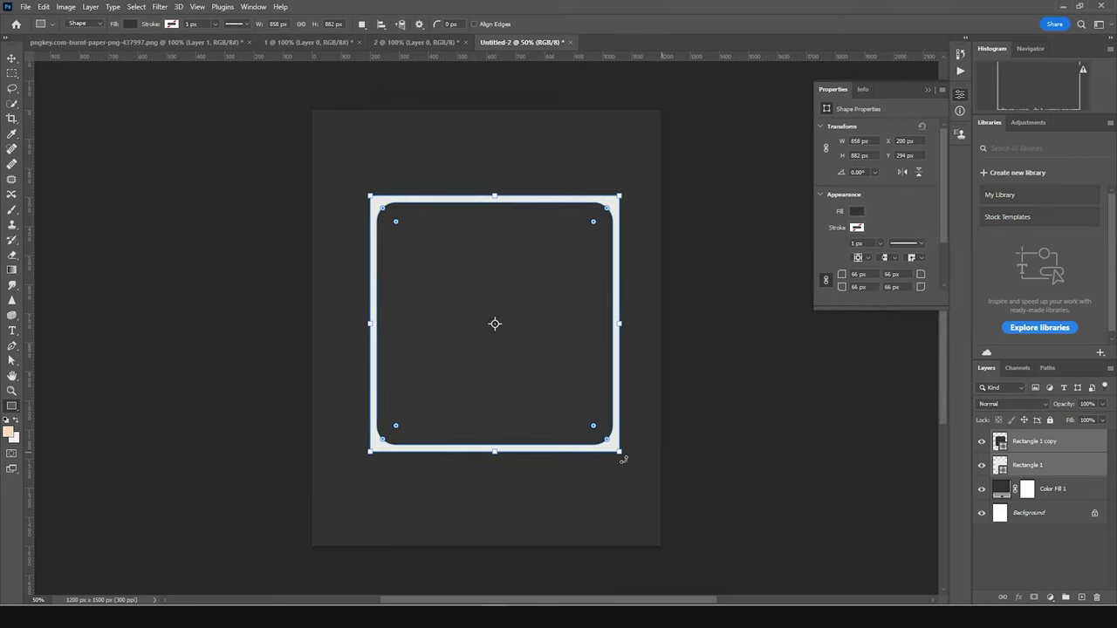
{"action": "key", "text": "ctrl+t"}
{"action": "left_click_drag", "start_coordinate": [619, 454], "coordinate": [630, 462]}
{"action": "left_click_drag", "start_coordinate": [501, 463], "coordinate": [508, 477]}
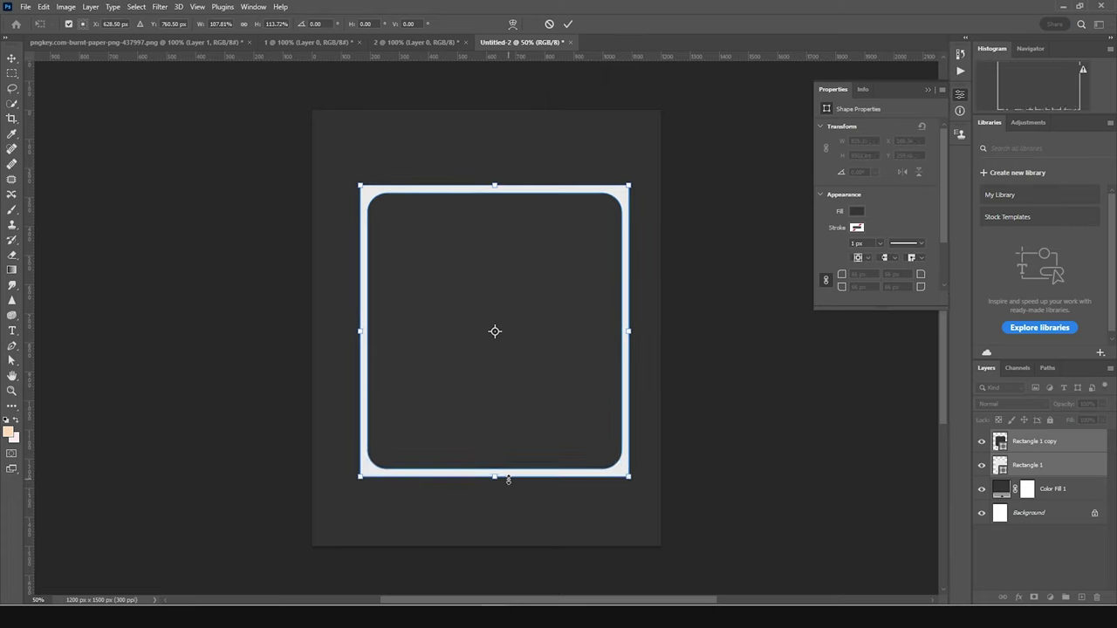
{"action": "key", "text": "Return"}
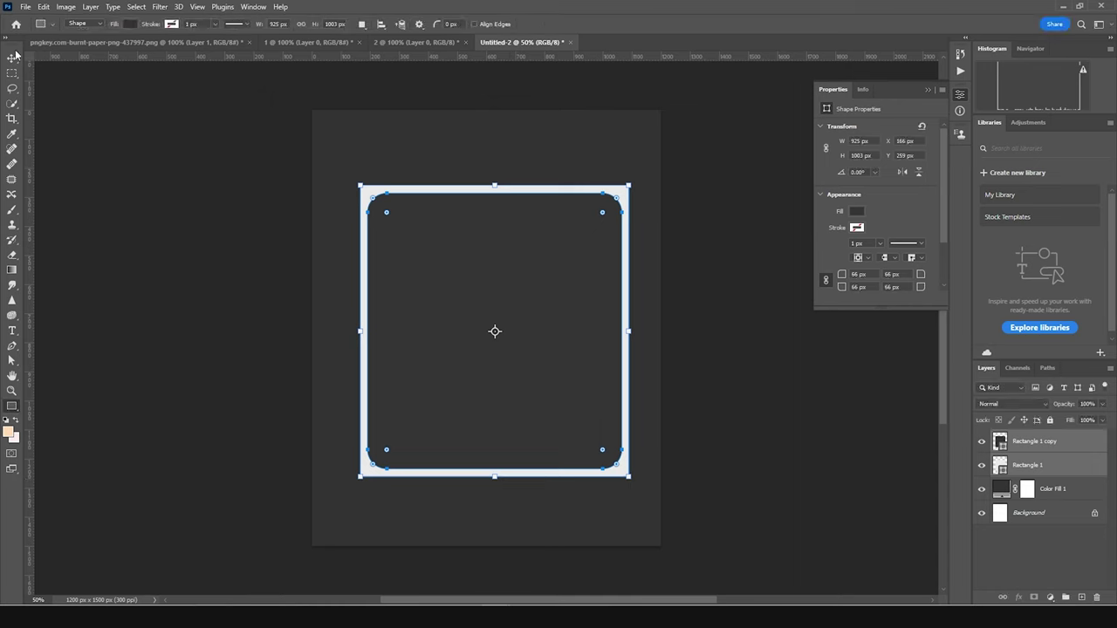
Group the two rectangles and name the group 'box'
{"action": "left_click", "coordinate": [1016, 470], "text": "ctrl"}
{"action": "left_click", "coordinate": [1016, 470], "text": "ctrl"}
{"action": "key", "text": "ctrl+g"}
{"action": "double_click", "coordinate": [1022, 438]}
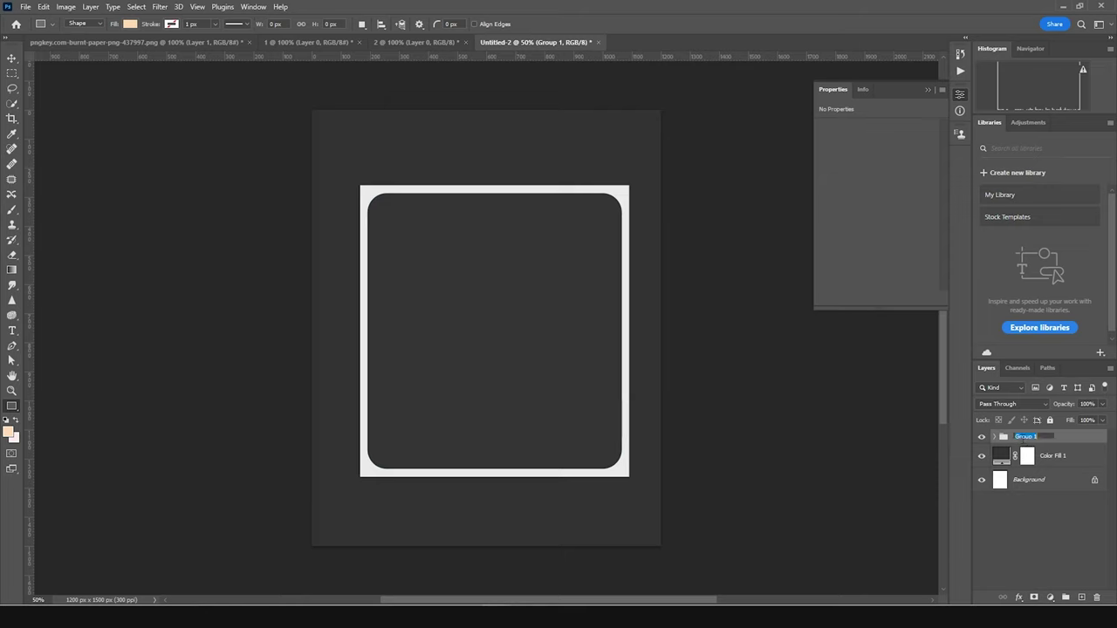
{"action": "type", "text": "box"}
{"action": "left_click", "coordinate": [1005, 460]}
{"action": "key", "text": "l"}
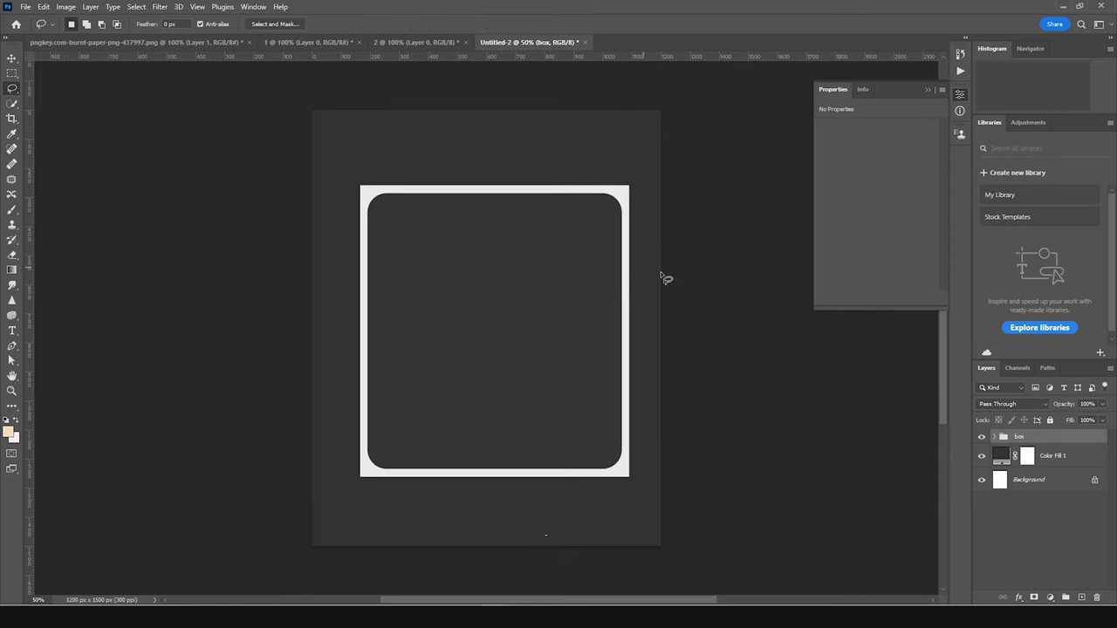
Lasso a ragged area on the frame's lower right, invert it, and mask the box group
{"action": "right_click", "coordinate": [12, 88]}
{"action": "left_click", "coordinate": [61, 89]}
{"action": "mouse_move", "coordinate": [646, 268]}
{"action": "left_mouse_down"}
{"action": "mouse_move", "coordinate": [606, 309]}
{"action": "mouse_move", "coordinate": [591, 381]}
{"action": "mouse_move", "coordinate": [538, 487]}
{"action": "mouse_move", "coordinate": [558, 514]}
{"action": "mouse_move", "coordinate": [646, 522]}
{"action": "mouse_move", "coordinate": [723, 472]}
{"action": "mouse_move", "coordinate": [750, 339]}
{"action": "mouse_move", "coordinate": [704, 260]}
{"action": "mouse_move", "coordinate": [646, 272]}
{"action": "left_mouse_up"}
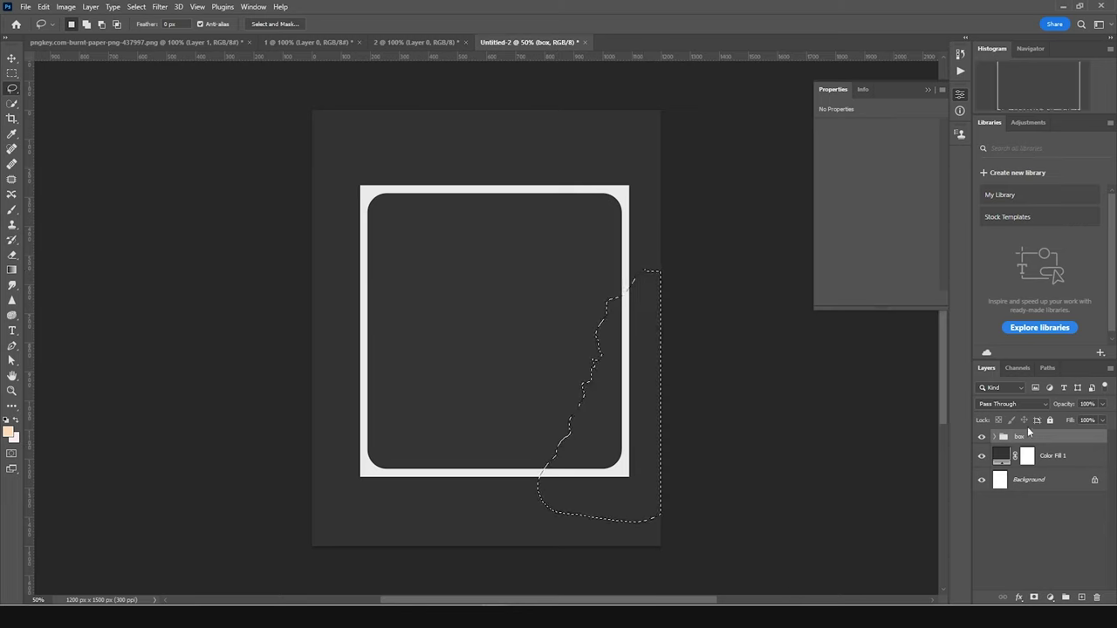
{"action": "key", "text": "ctrl+shift+i"}
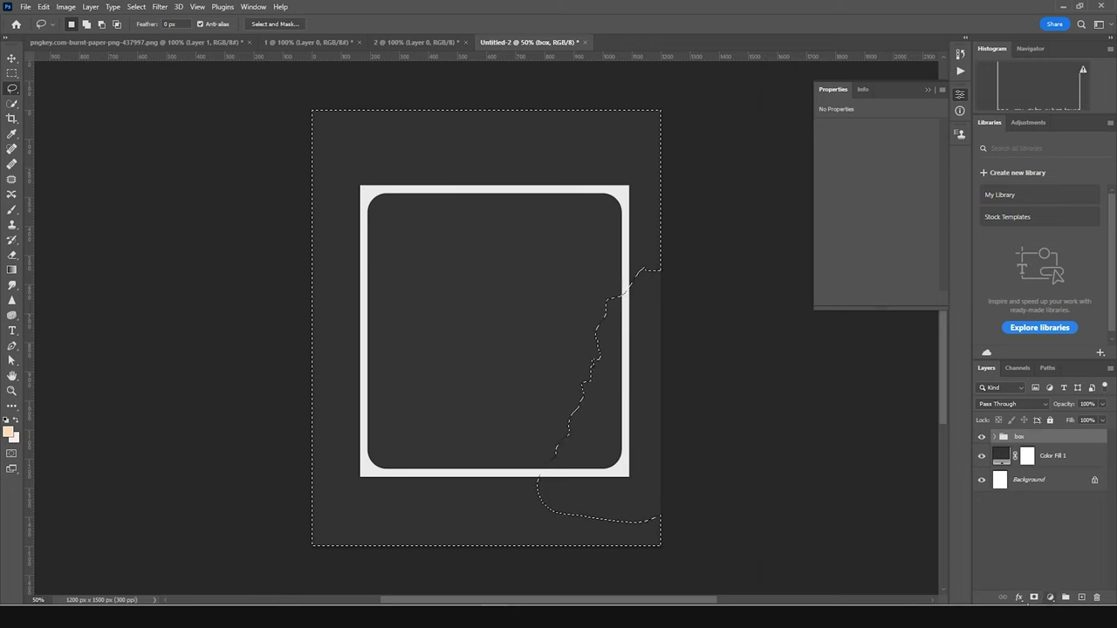
{"action": "left_click", "coordinate": [1034, 597]}
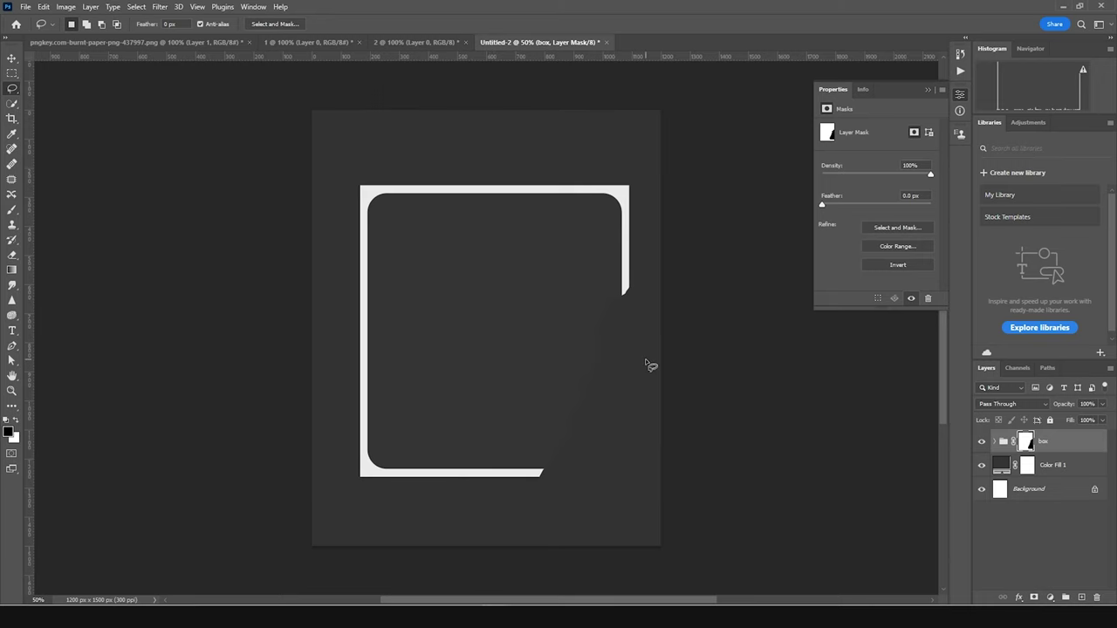
{"action": "left_click", "coordinate": [12, 59]}
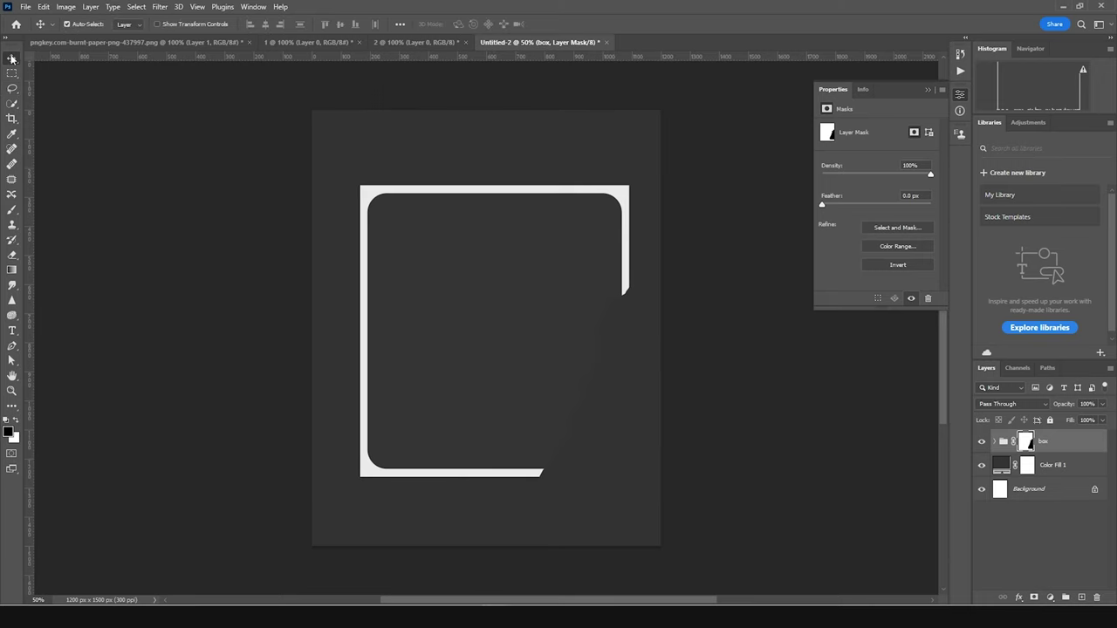
{"action": "left_click", "coordinate": [63, 43]}
Bring the burnt-paper Layer 1 into the poster and set its blend mode to Multiply
{"action": "left_click", "coordinate": [539, 229]}
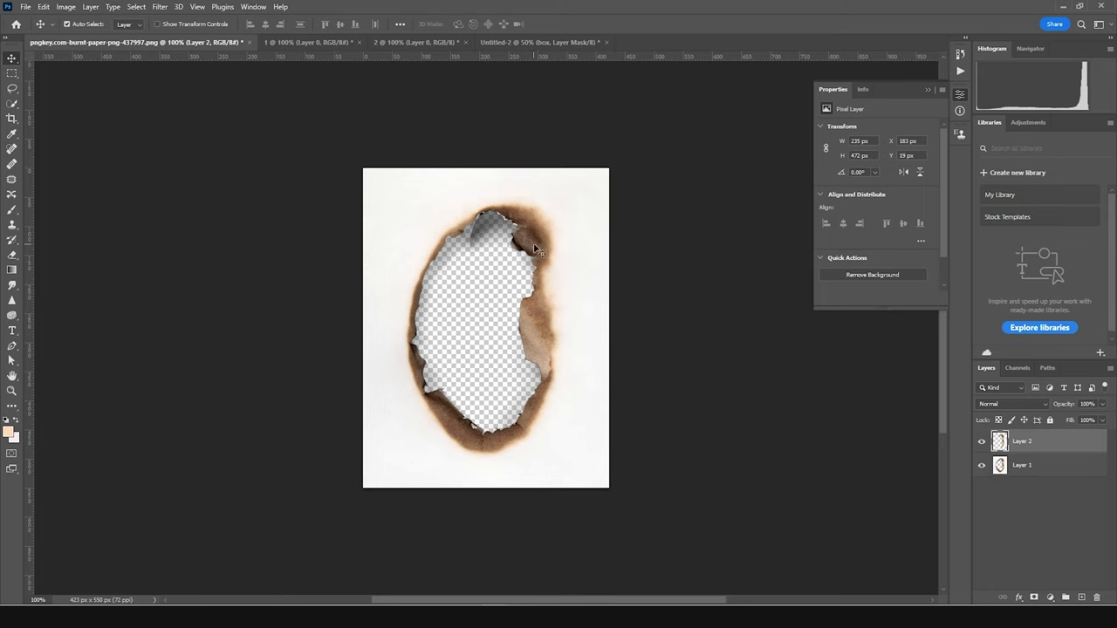
{"action": "left_click", "coordinate": [1000, 466]}
{"action": "left_click_drag", "start_coordinate": [989, 460], "coordinate": [598, 312]}
{"action": "left_click", "coordinate": [1011, 404]}
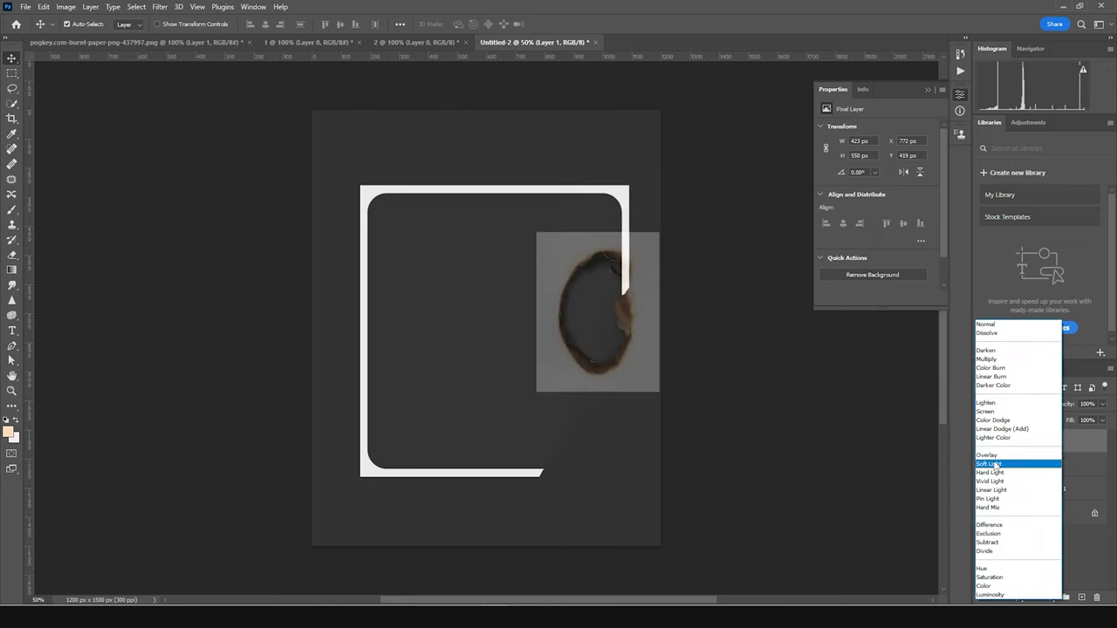
{"action": "left_click", "coordinate": [992, 359]}
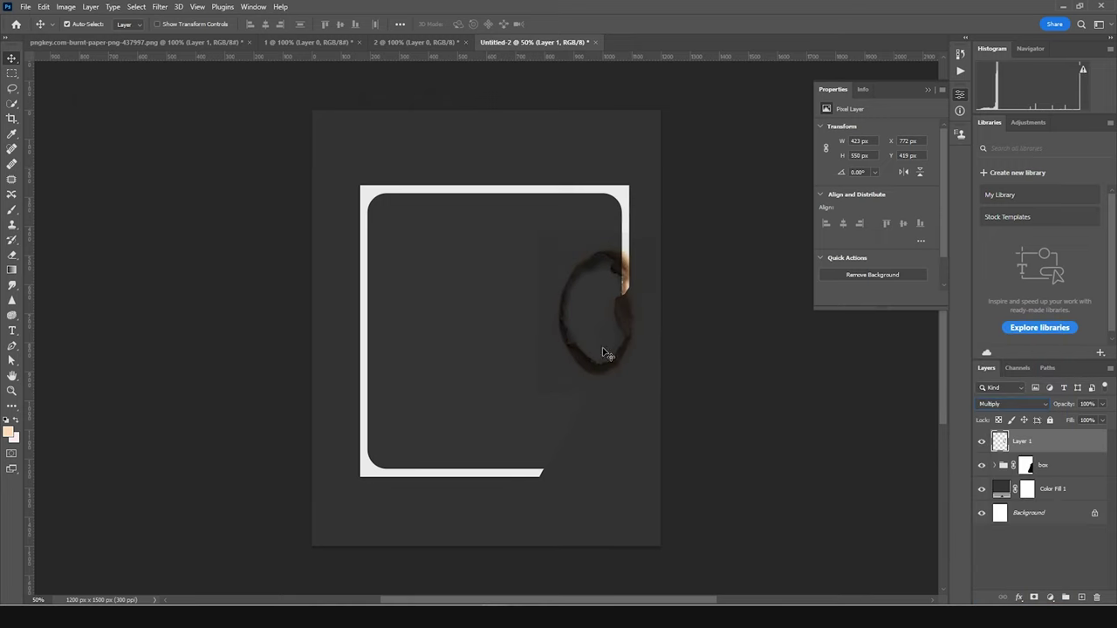
Rotate the burn mark to about -158° and position it over the frame's right edge
{"action": "key", "text": "ctrl+t"}
{"action": "left_click_drag", "start_coordinate": [628, 350], "coordinate": [659, 382]}
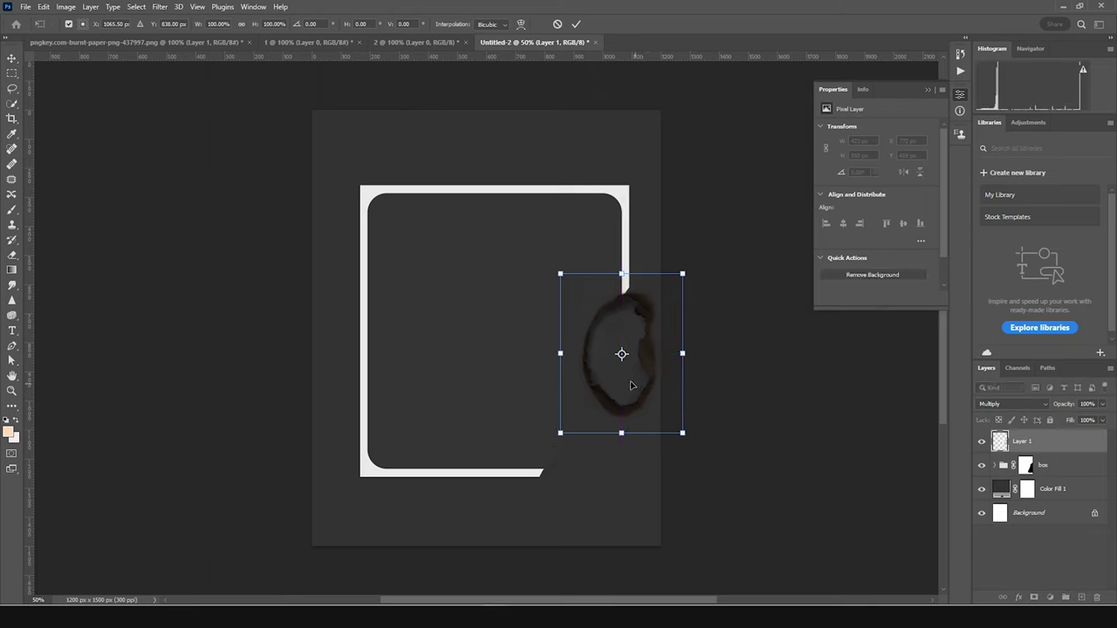
{"action": "left_click_drag", "start_coordinate": [689, 346], "coordinate": [426, 443]}
{"action": "mouse_move", "coordinate": [632, 359]}
{"action": "left_mouse_down"}
{"action": "mouse_move", "coordinate": [625, 340]}
{"action": "mouse_move", "coordinate": [622, 357]}
{"action": "mouse_move", "coordinate": [651, 338]}
{"action": "mouse_move", "coordinate": [629, 342]}
{"action": "left_mouse_up"}
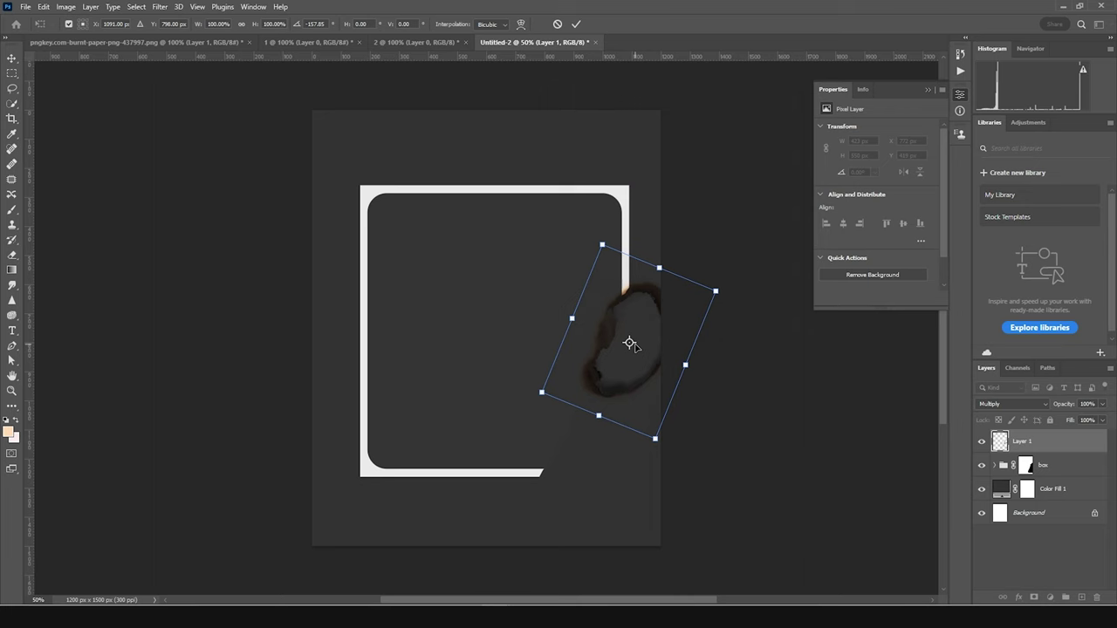
{"action": "key", "text": "Return"}
{"action": "key", "text": "ctrl+1"}
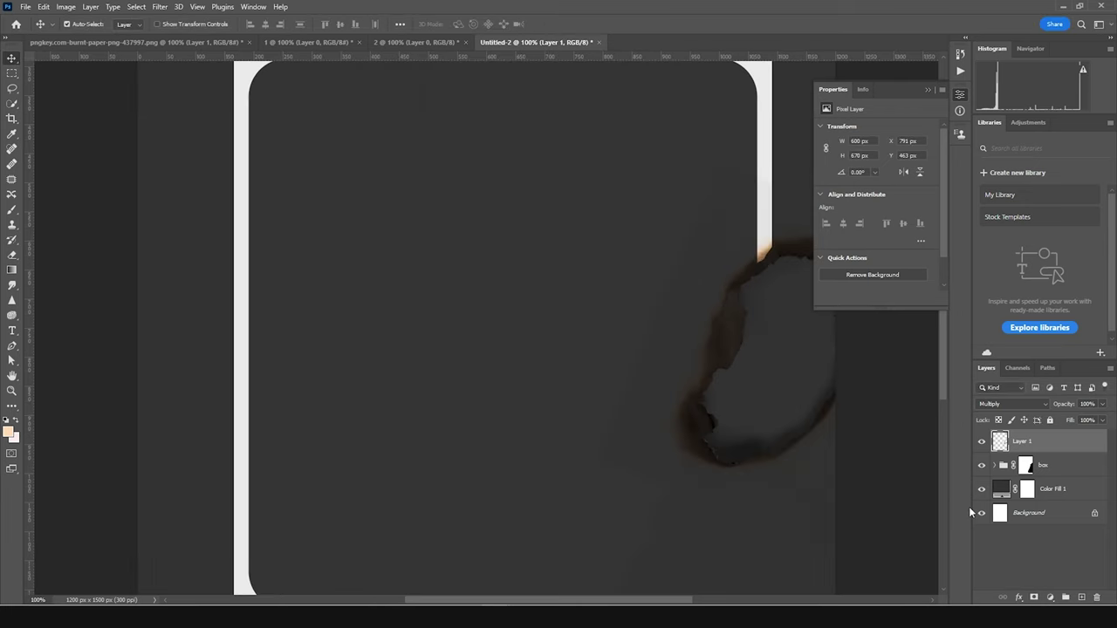
{"action": "key", "text": "ctrl+minus"}
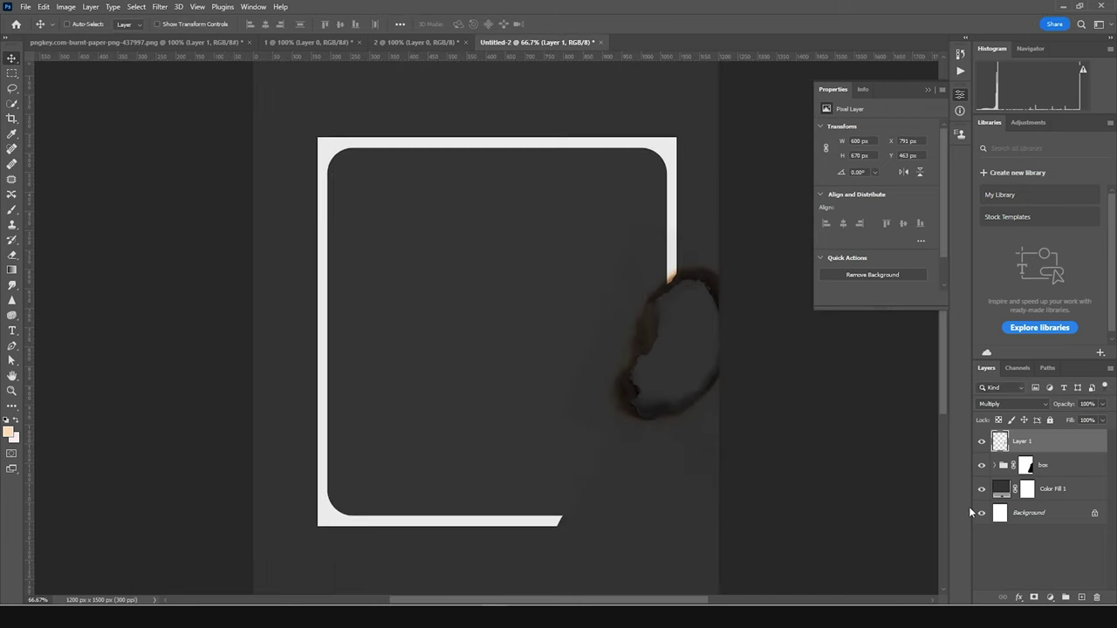
{"action": "key", "text": "ctrl+l"}
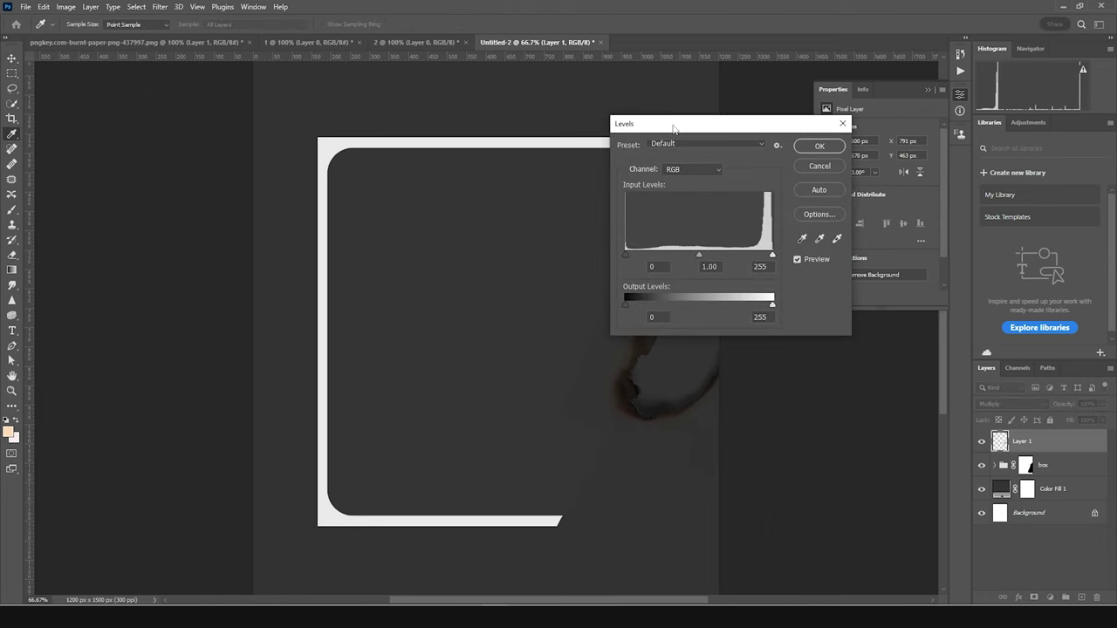
Raise the burn mark's contrast in Levels by moving the black and white input sliders
{"action": "left_click_drag", "start_coordinate": [673, 130], "coordinate": [855, 123]}
{"action": "left_click_drag", "start_coordinate": [808, 249], "coordinate": [864, 250]}
{"action": "left_click_drag", "start_coordinate": [956, 253], "coordinate": [948, 252]}
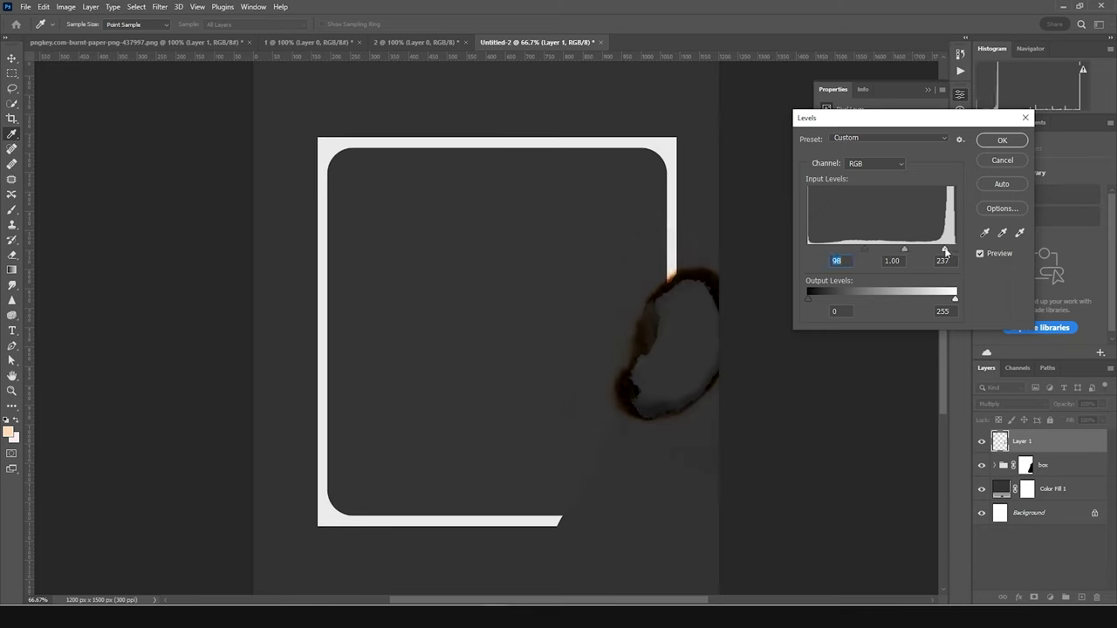
{"action": "left_click_drag", "start_coordinate": [946, 252], "coordinate": [948, 252]}
{"action": "left_click", "coordinate": [1002, 140]}
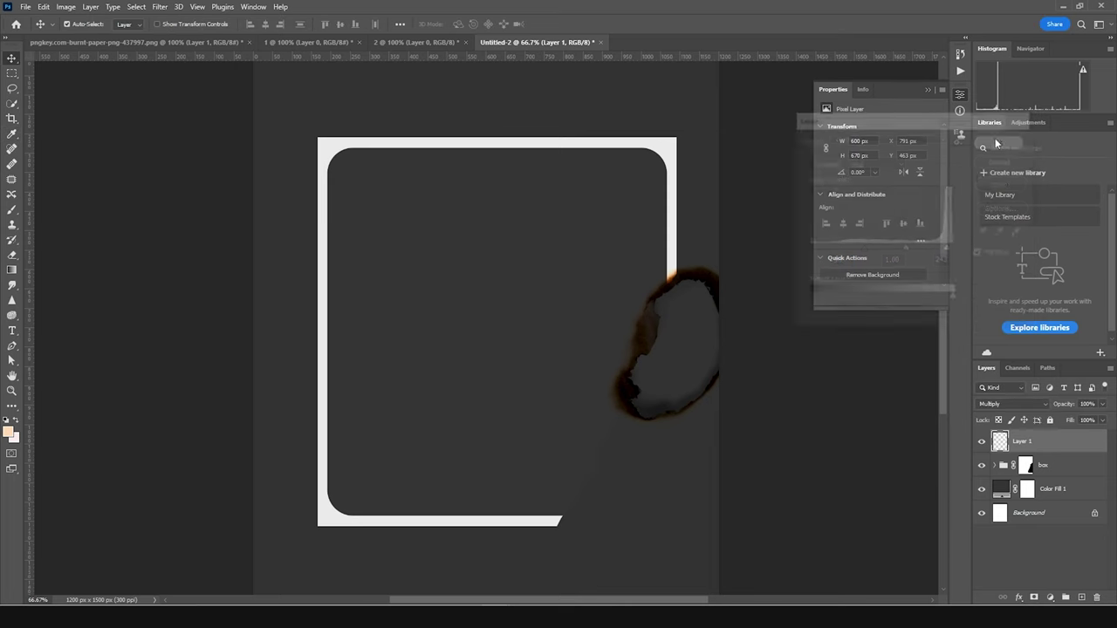
Clip Layer 1 to the box group and warp it into a streak along the frame's right edge
{"action": "right_click", "coordinate": [1052, 449]}
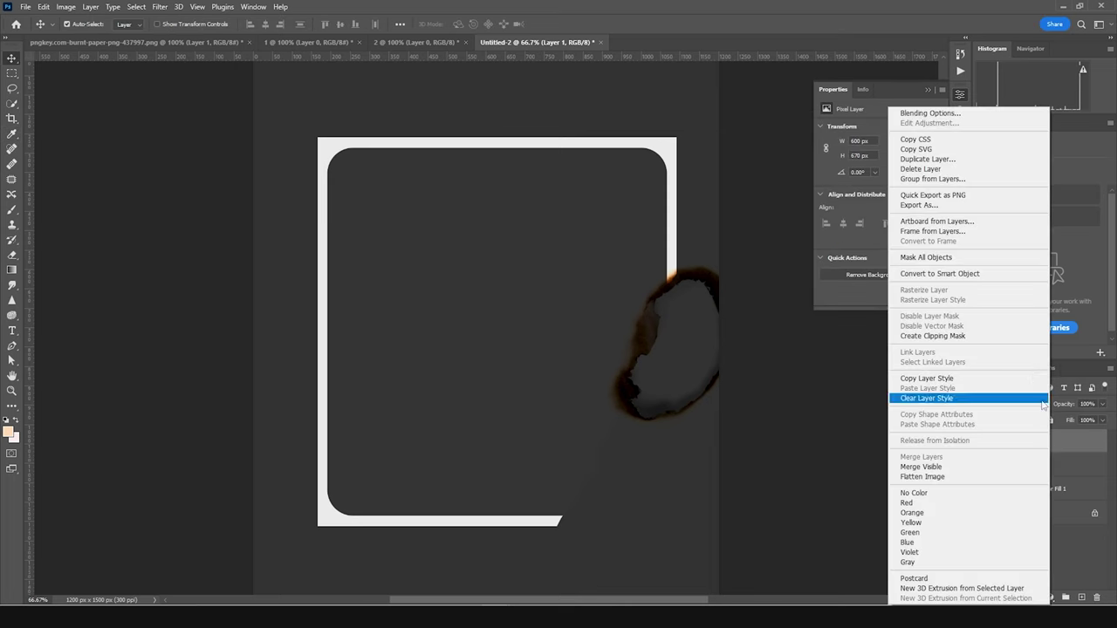
{"action": "left_click", "coordinate": [953, 337]}
{"action": "key", "text": "ctrl+t"}
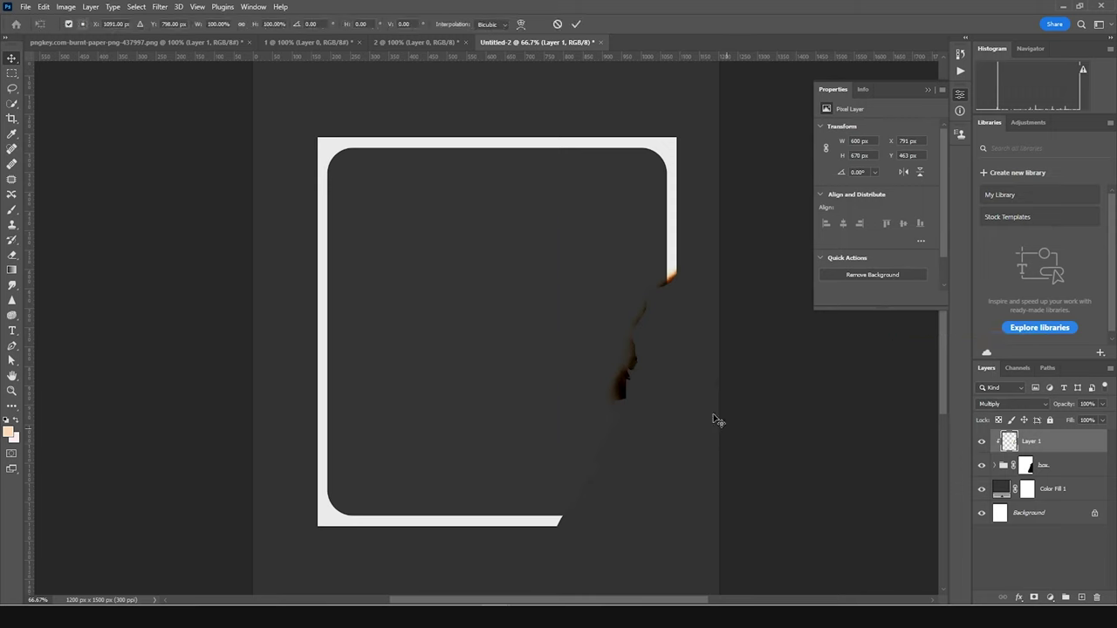
{"action": "left_click_drag", "start_coordinate": [704, 364], "coordinate": [698, 358]}
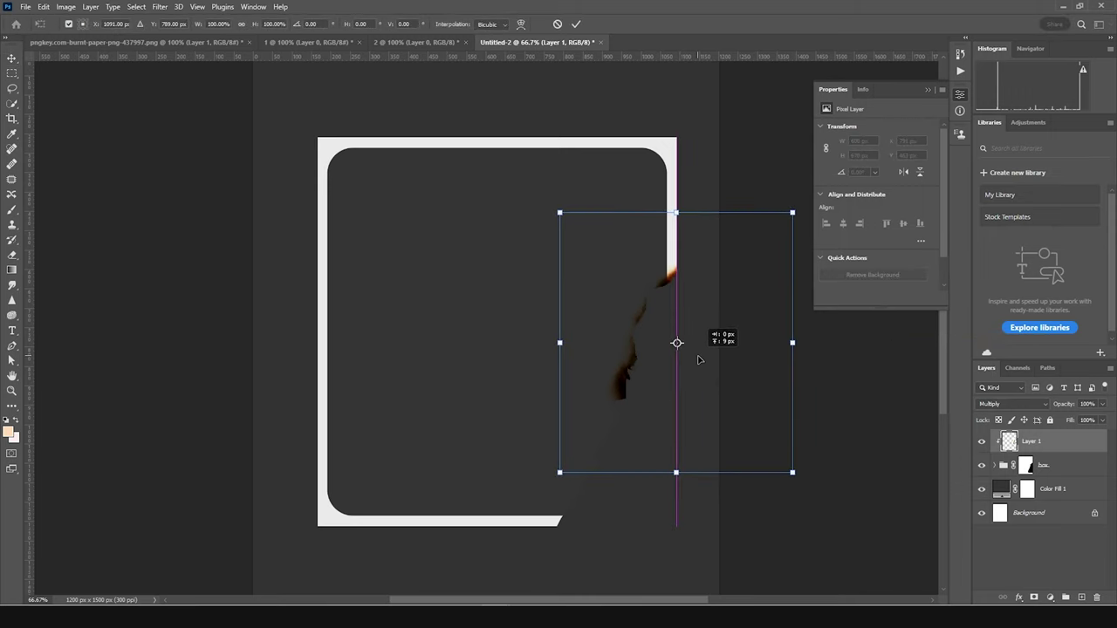
{"action": "right_click", "coordinate": [626, 348]}
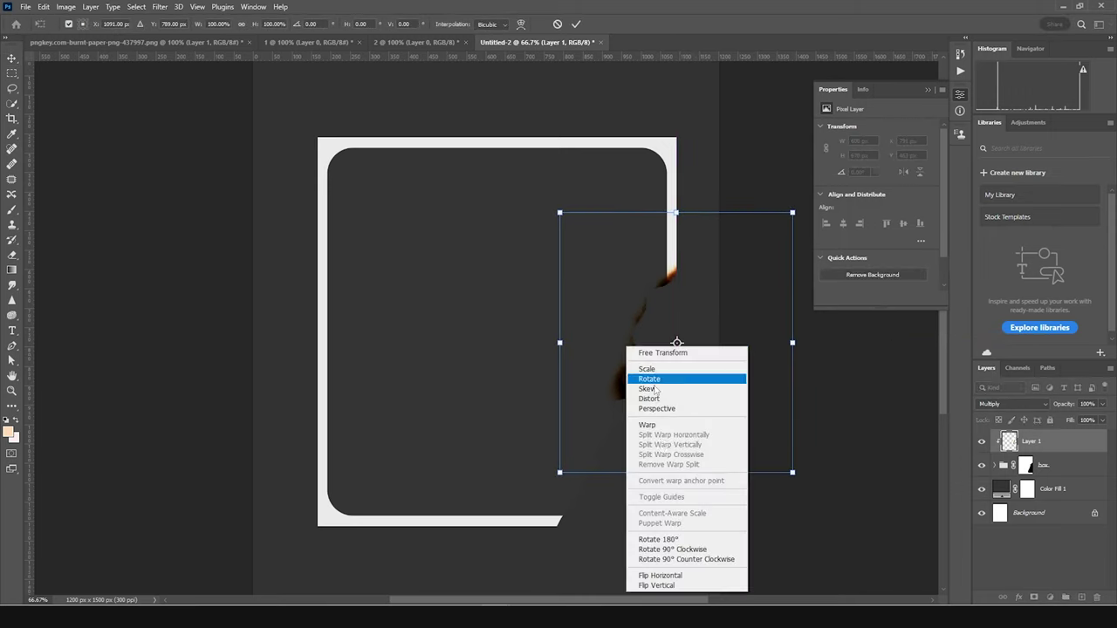
{"action": "left_click", "coordinate": [637, 426]}
{"action": "left_click_drag", "start_coordinate": [635, 318], "coordinate": [639, 307]}
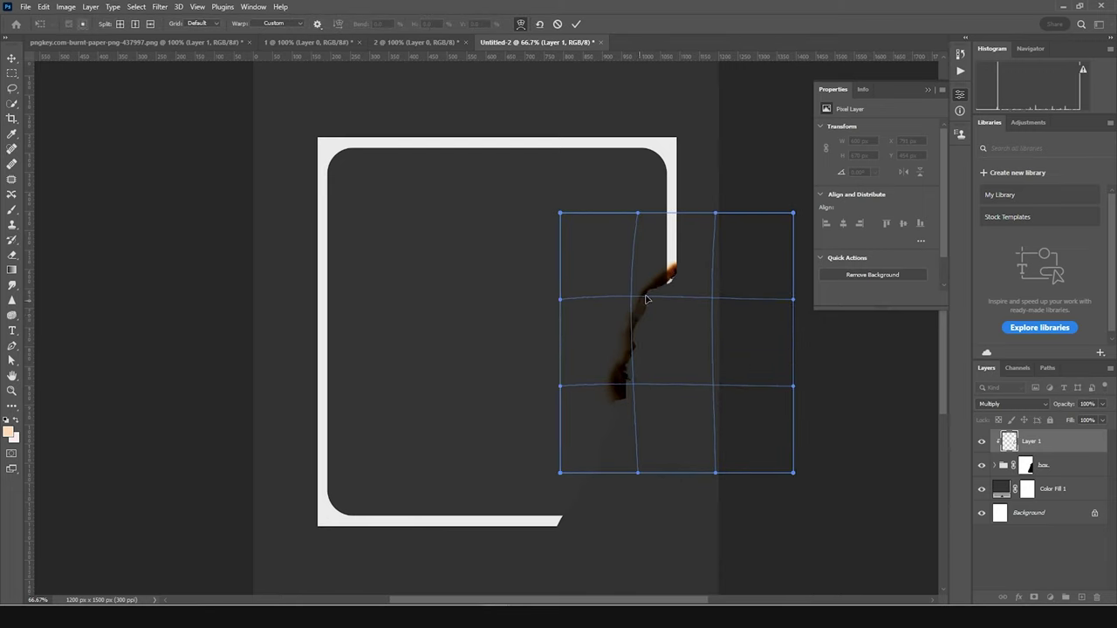
{"action": "left_click_drag", "start_coordinate": [675, 272], "coordinate": [677, 278]}
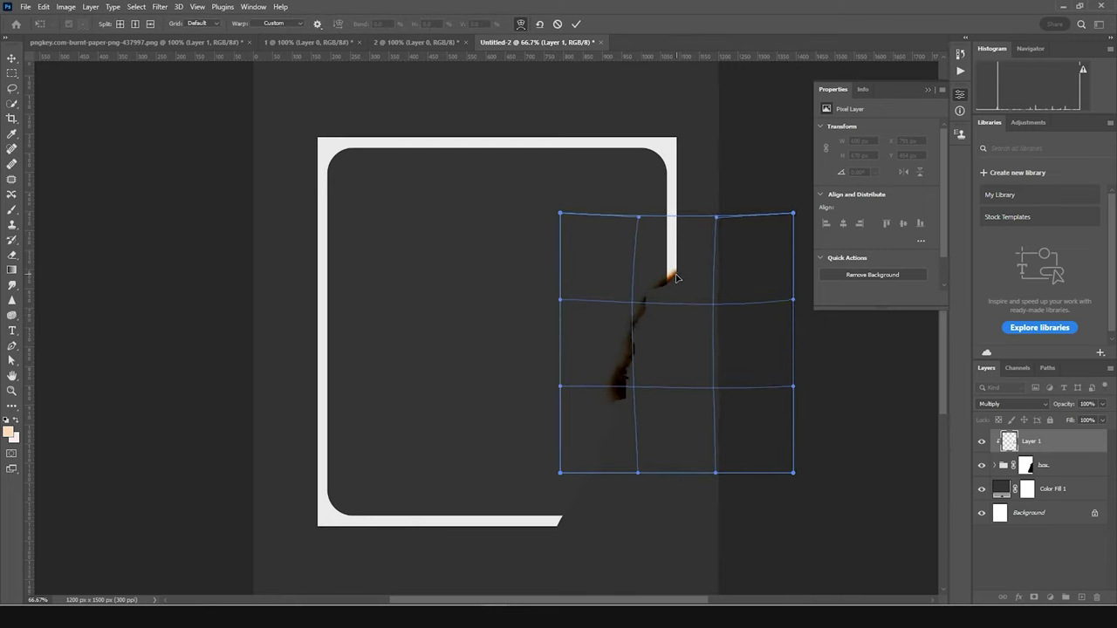
{"action": "key", "text": "Return"}
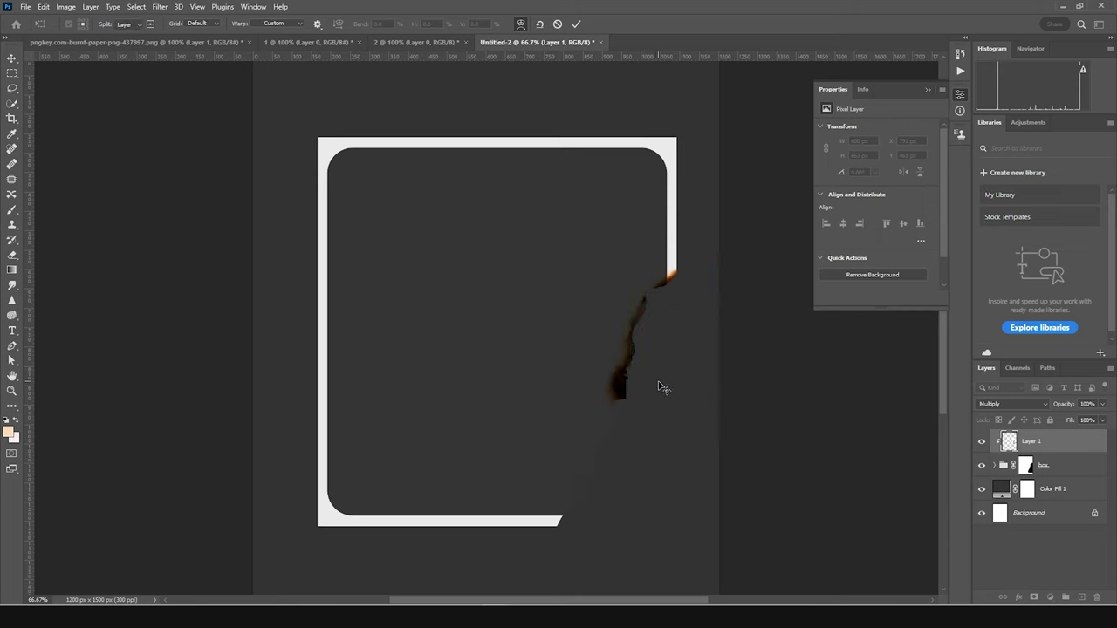
{"action": "key", "text": "ctrl+j"}
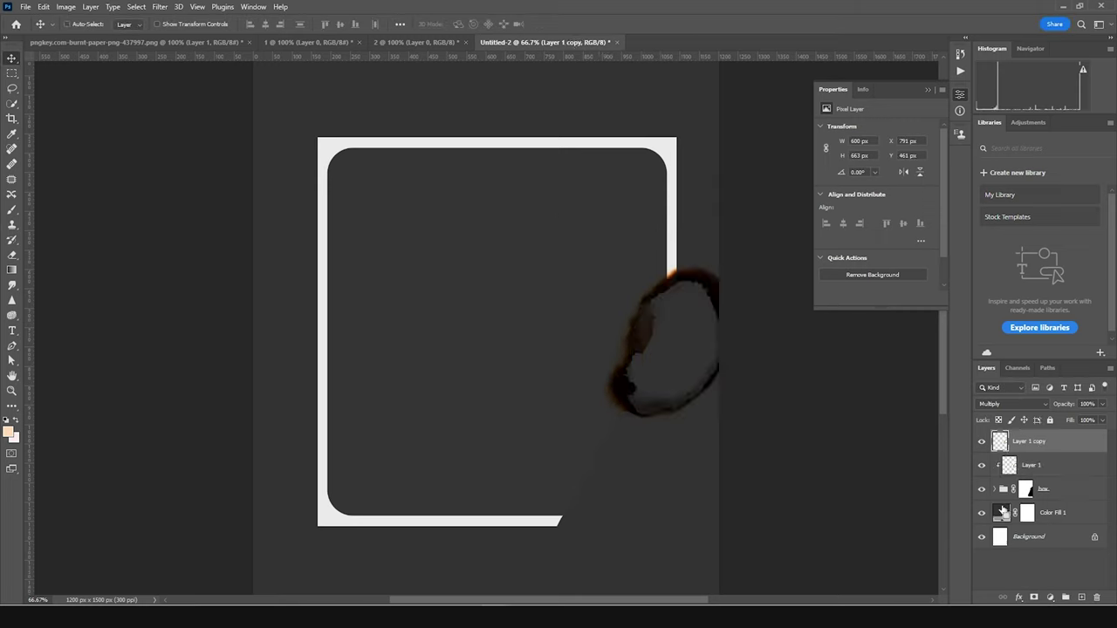
Move the Layer 1 copy down toward the frame's bottom and clip it to the frame
{"action": "key", "text": "ctrl+t"}
{"action": "right_click", "coordinate": [709, 367]}
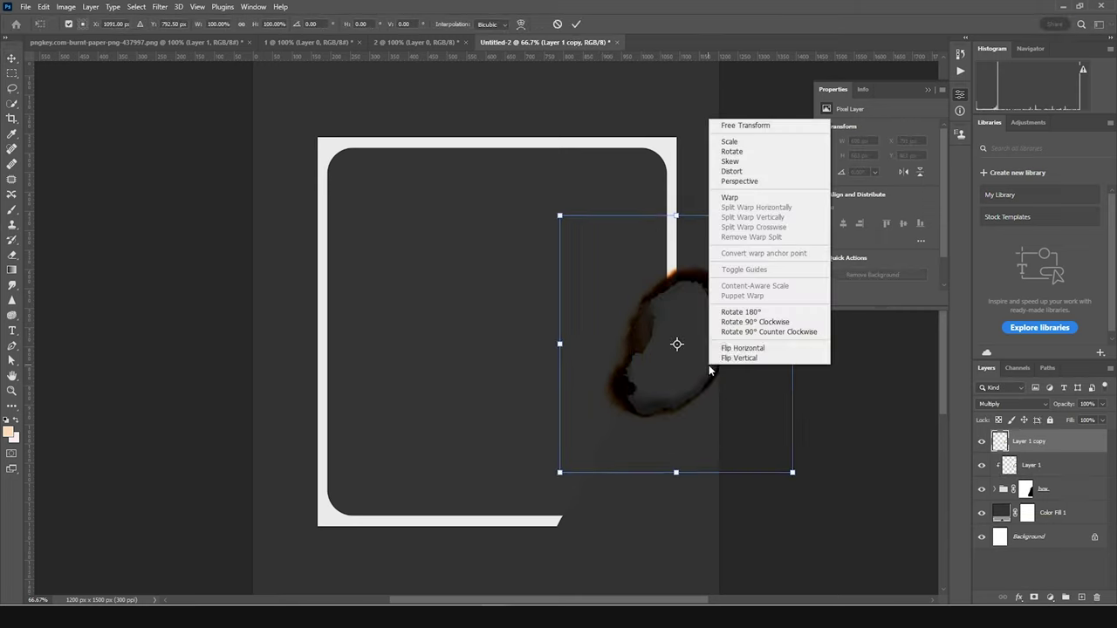
{"action": "left_click", "coordinate": [681, 299]}
{"action": "mouse_move", "coordinate": [623, 425]}
{"action": "left_mouse_down"}
{"action": "mouse_move", "coordinate": [593, 498]}
{"action": "mouse_move", "coordinate": [565, 530]}
{"action": "left_mouse_up"}
{"action": "key", "text": "Return"}
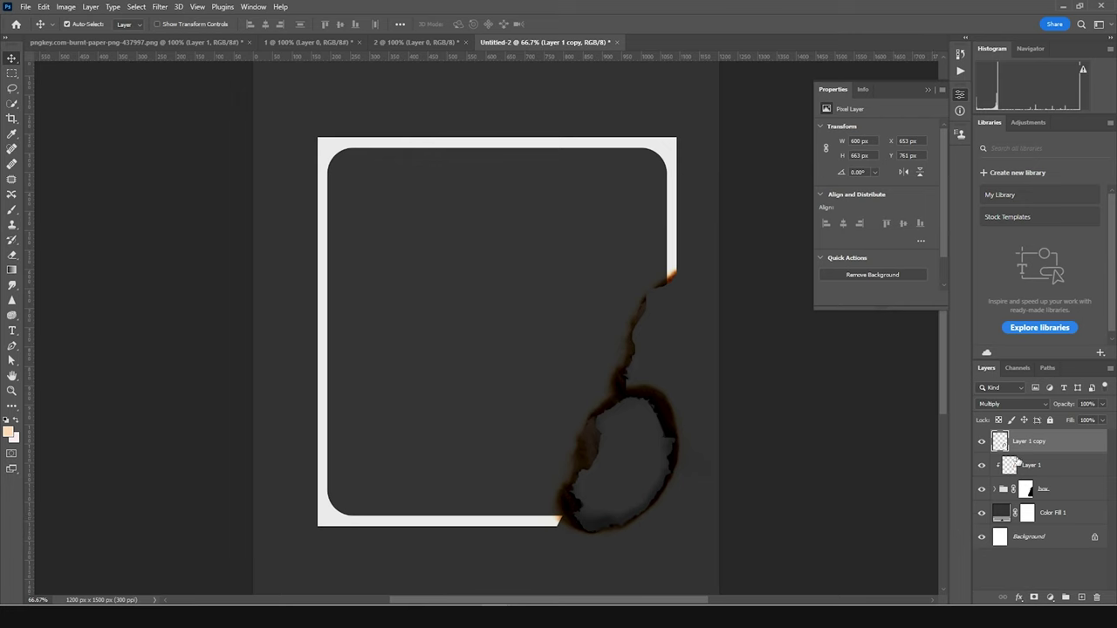
{"action": "right_click", "coordinate": [1036, 446]}
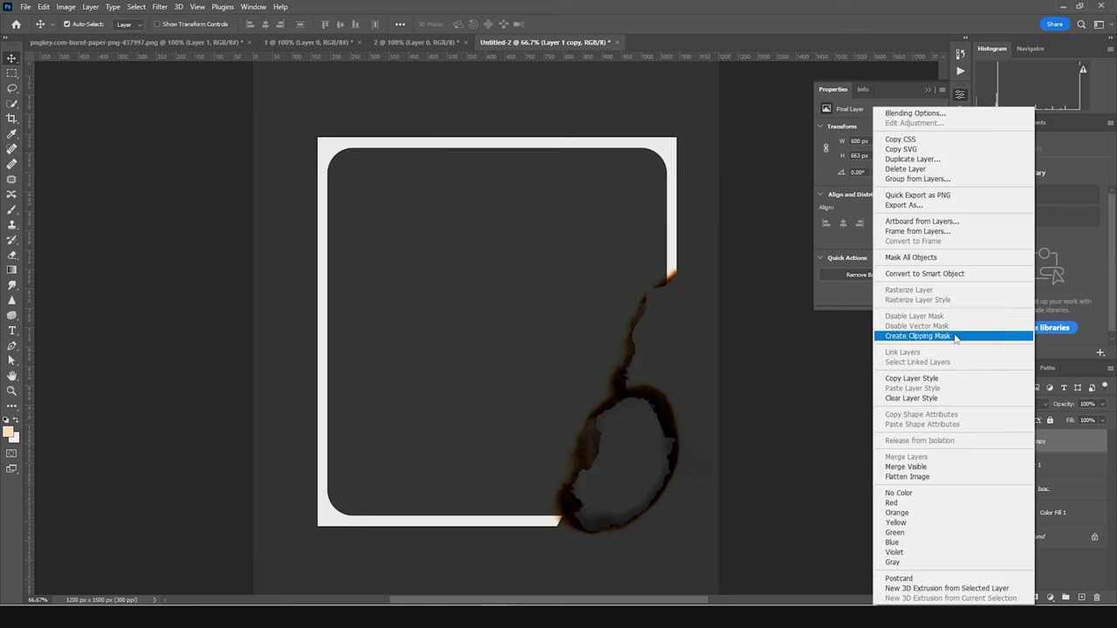
{"action": "left_click", "coordinate": [955, 335]}
Warp the Layer 1 copy so the burnt edge curves down to the frame bottom
{"action": "key", "text": "ctrl+t"}
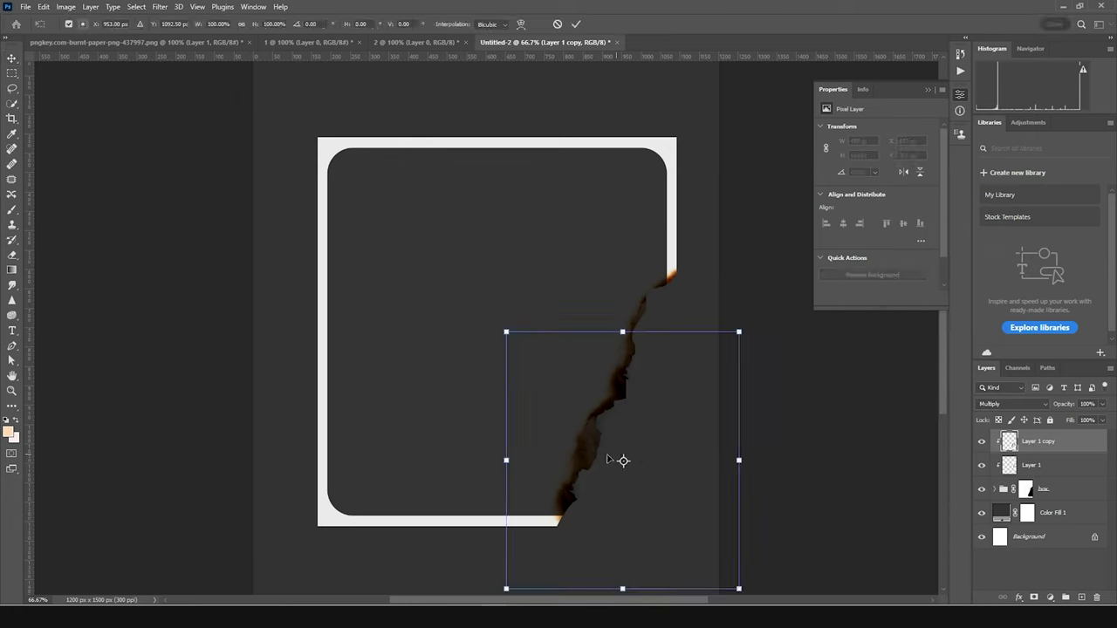
{"action": "right_click", "coordinate": [576, 452]}
{"action": "left_click", "coordinate": [612, 283]}
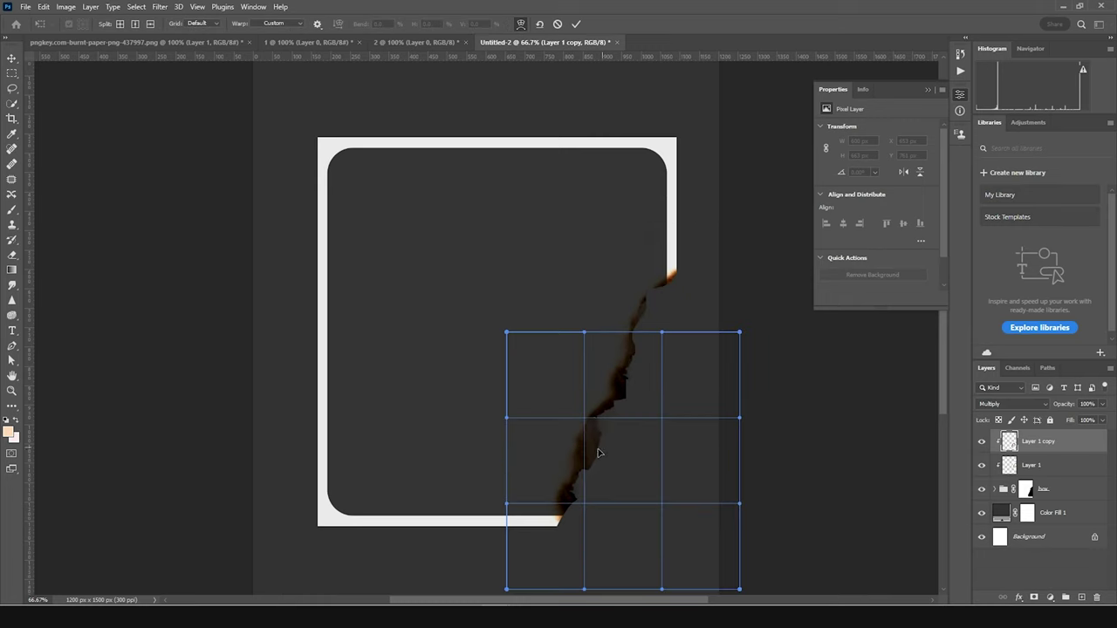
{"action": "left_click_drag", "start_coordinate": [590, 420], "coordinate": [594, 423]}
{"action": "left_click_drag", "start_coordinate": [541, 518], "coordinate": [548, 519]}
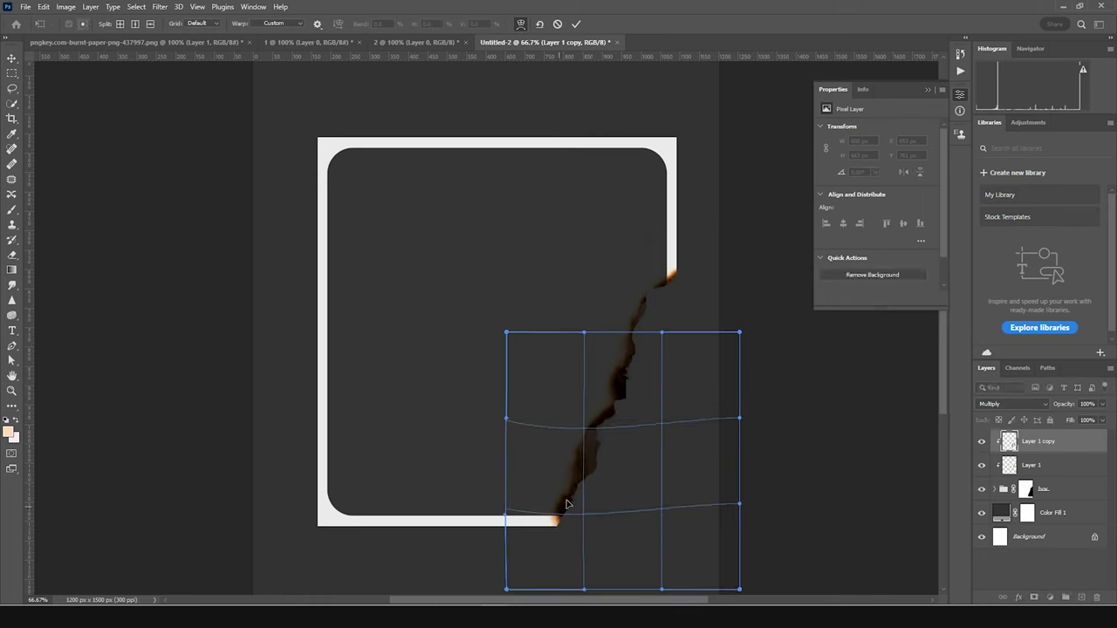
{"action": "key", "text": "Return"}
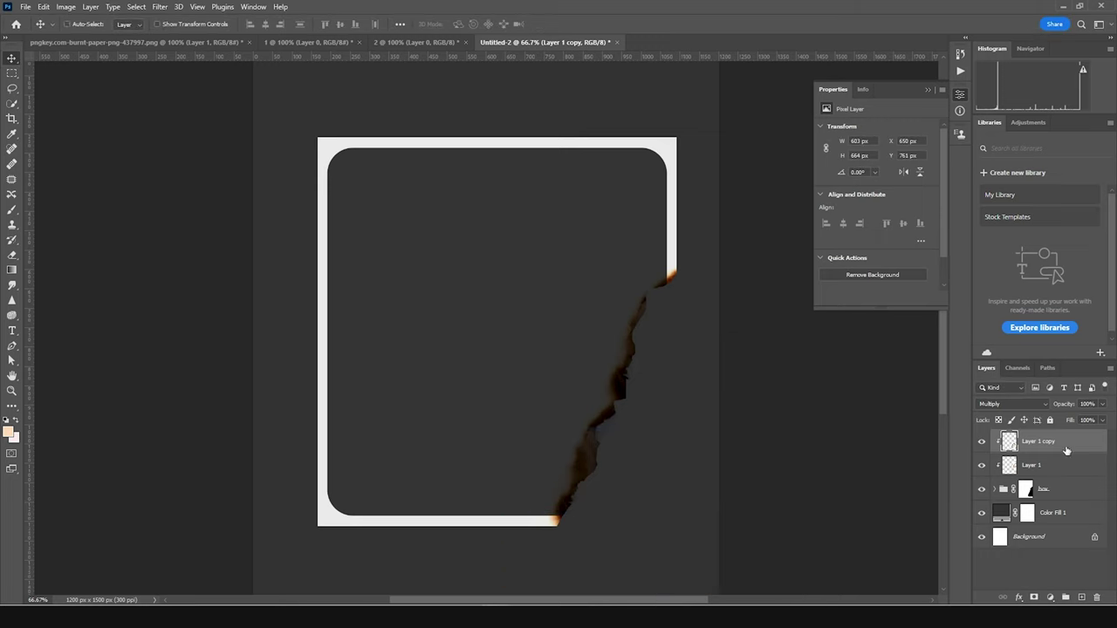
Duplicate the burn copy, enlarge it to 131%, shift it down-right, and clip it to the frame
{"action": "key", "text": "ctrl+j"}
{"action": "left_click_drag", "start_coordinate": [611, 411], "coordinate": [649, 369]}
{"action": "key", "text": "ctrl+t"}
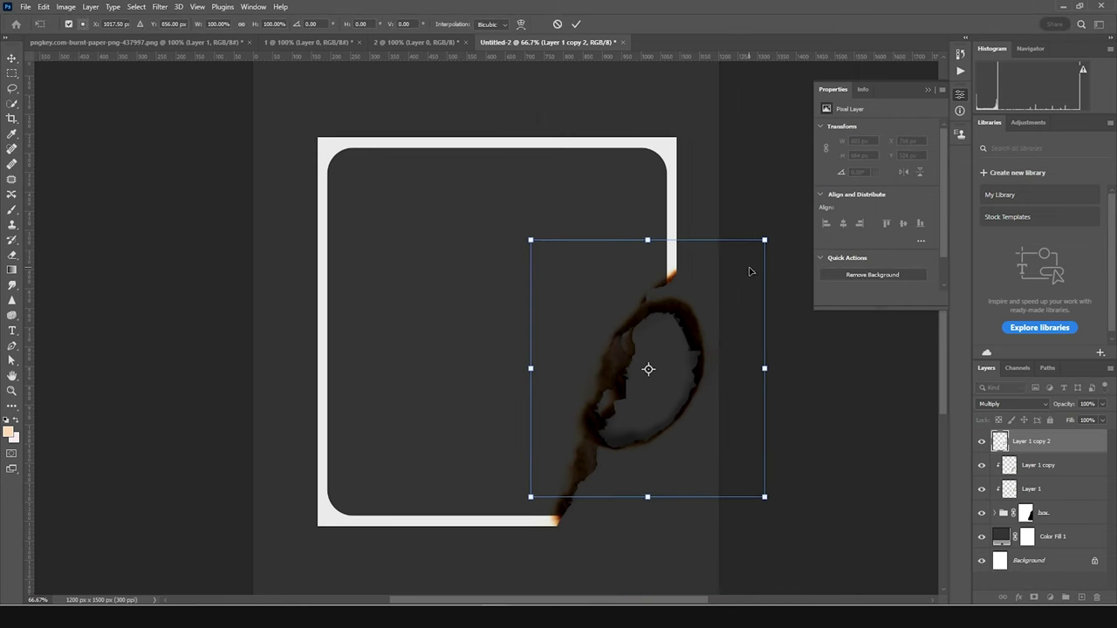
{"action": "left_click_drag", "start_coordinate": [762, 245], "coordinate": [792, 199]}
{"action": "left_click_drag", "start_coordinate": [716, 404], "coordinate": [745, 433]}
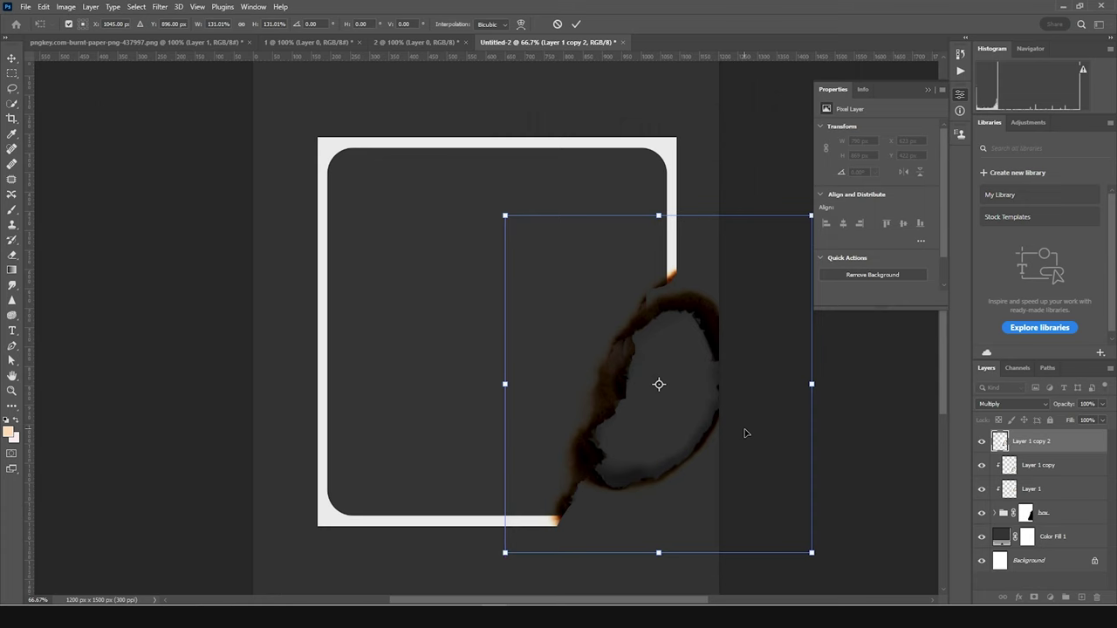
{"action": "key", "text": "Return"}
{"action": "right_click", "coordinate": [1053, 438]}
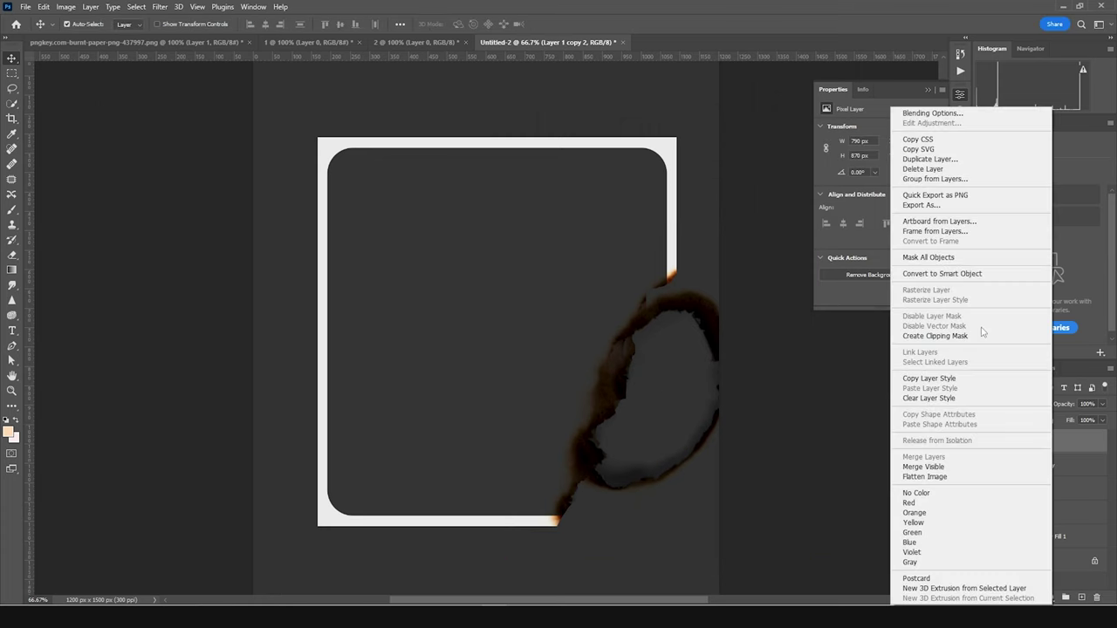
{"action": "left_click", "coordinate": [934, 336]}
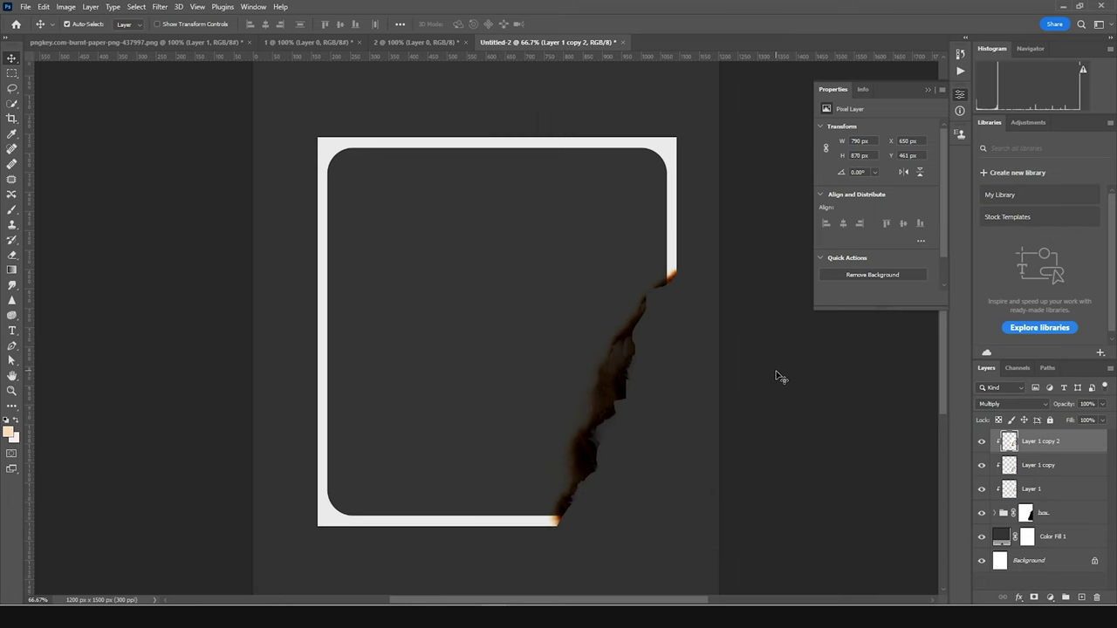
{"action": "left_click", "coordinate": [411, 42]}
Place the player photo as Layer 2, enlarge it to 1450 × 966 px, and move it into the box group
{"action": "left_click", "coordinate": [308, 42]}
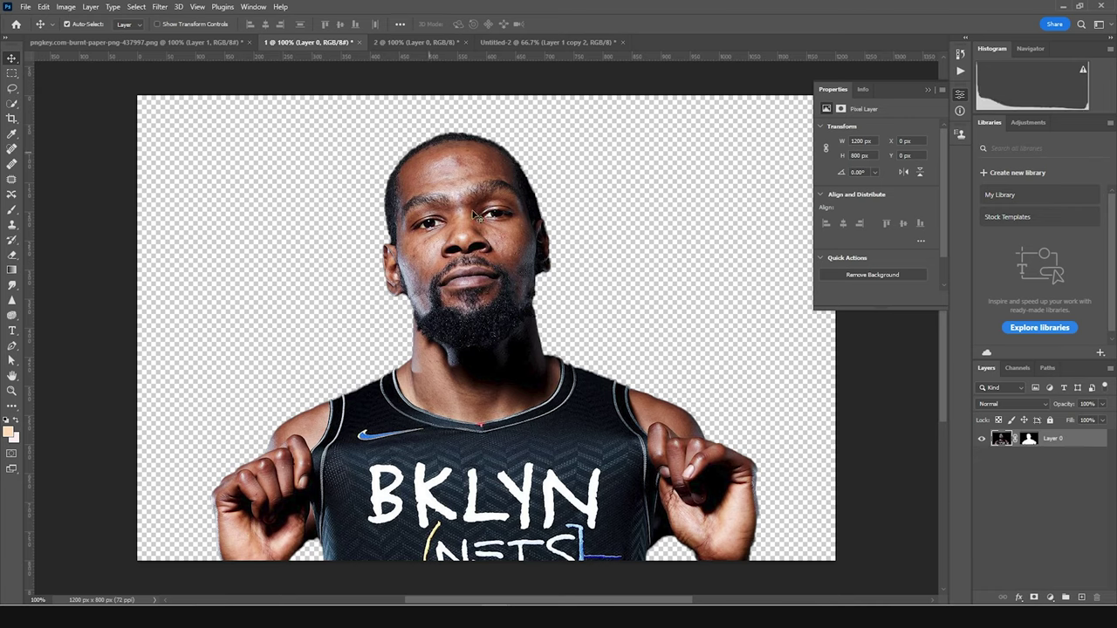
{"action": "left_click_drag", "start_coordinate": [479, 199], "coordinate": [520, 336]}
{"action": "mouse_move", "coordinate": [1000, 442]}
{"action": "left_mouse_down"}
{"action": "mouse_move", "coordinate": [1001, 530]}
{"action": "mouse_move", "coordinate": [1001, 443]}
{"action": "left_mouse_up"}
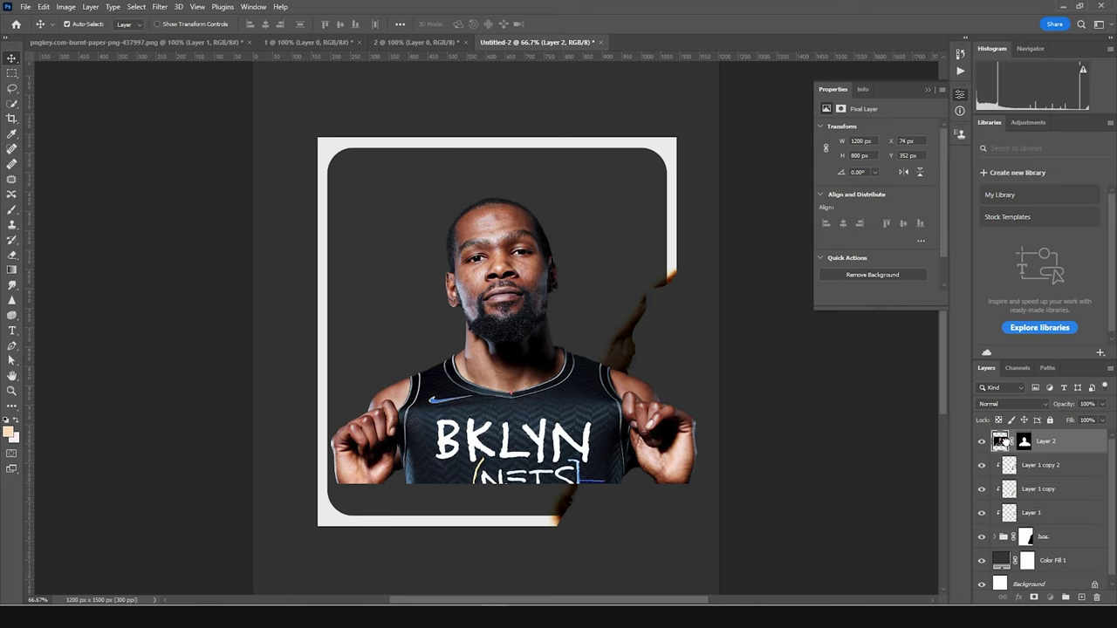
{"action": "key", "text": "ctrl+t"}
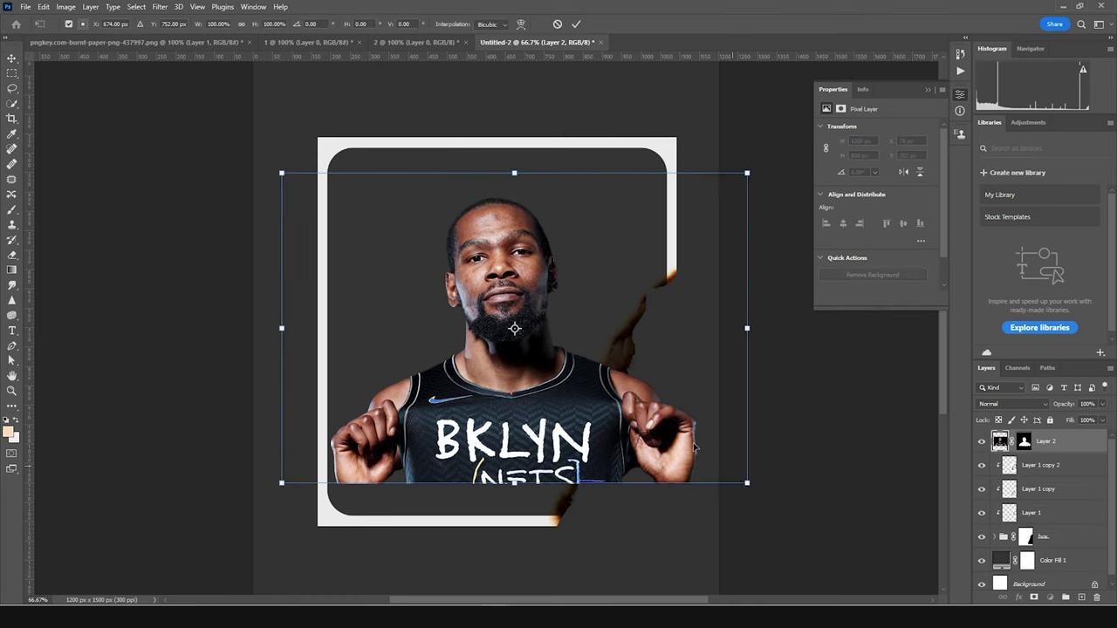
{"action": "left_click_drag", "start_coordinate": [748, 484], "coordinate": [795, 516]}
{"action": "key", "text": "Return"}
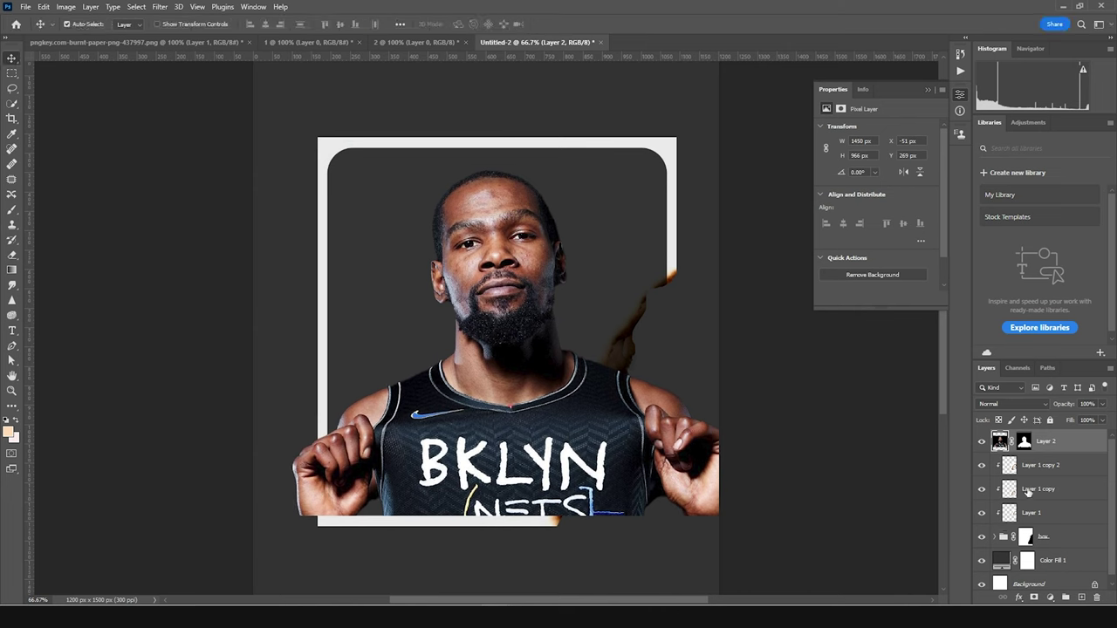
{"action": "left_click_drag", "start_coordinate": [999, 443], "coordinate": [1004, 536]}
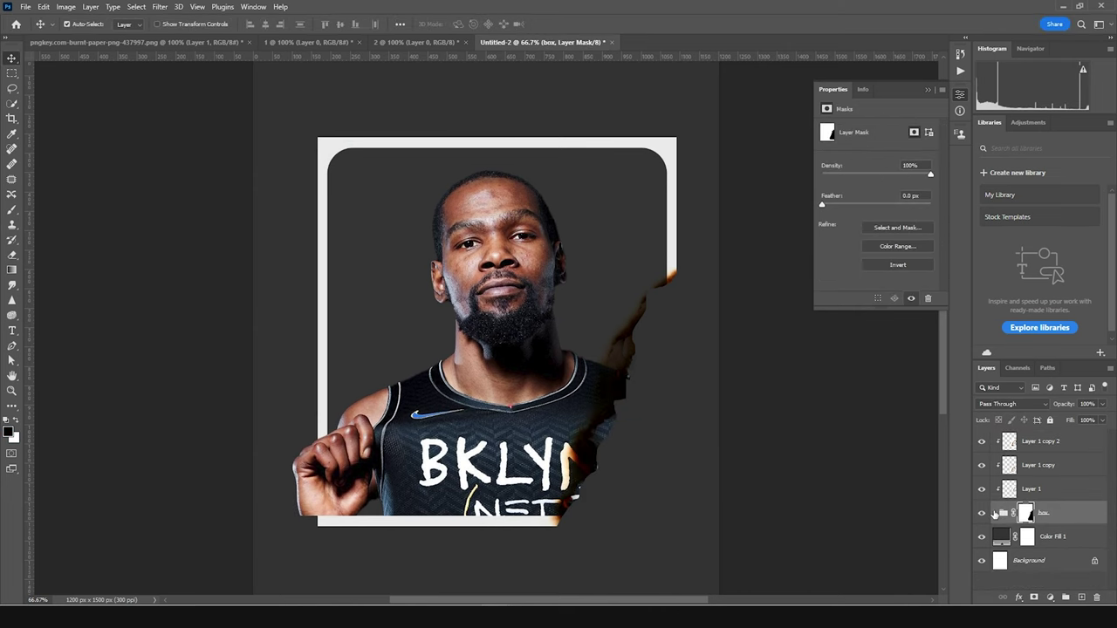
{"action": "left_click", "coordinate": [1039, 534]}
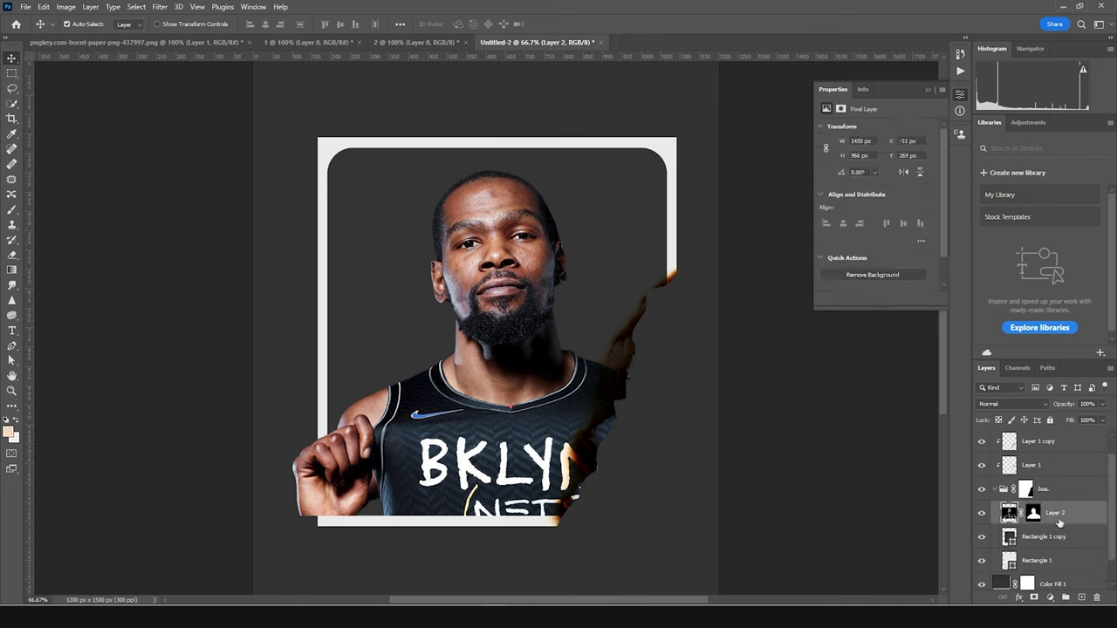
Clip Layer 2 to the torn frame, then scale it to about 103% and shift it right
{"action": "right_click", "coordinate": [1059, 523]}
{"action": "left_click", "coordinate": [1003, 250]}
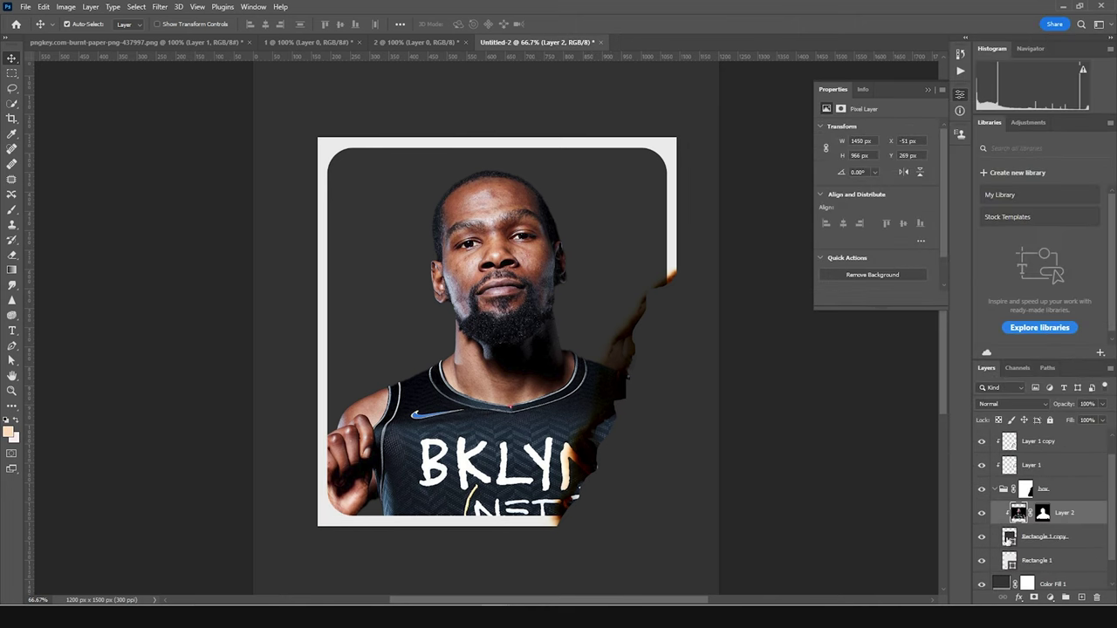
{"action": "key", "text": "ctrl+t"}
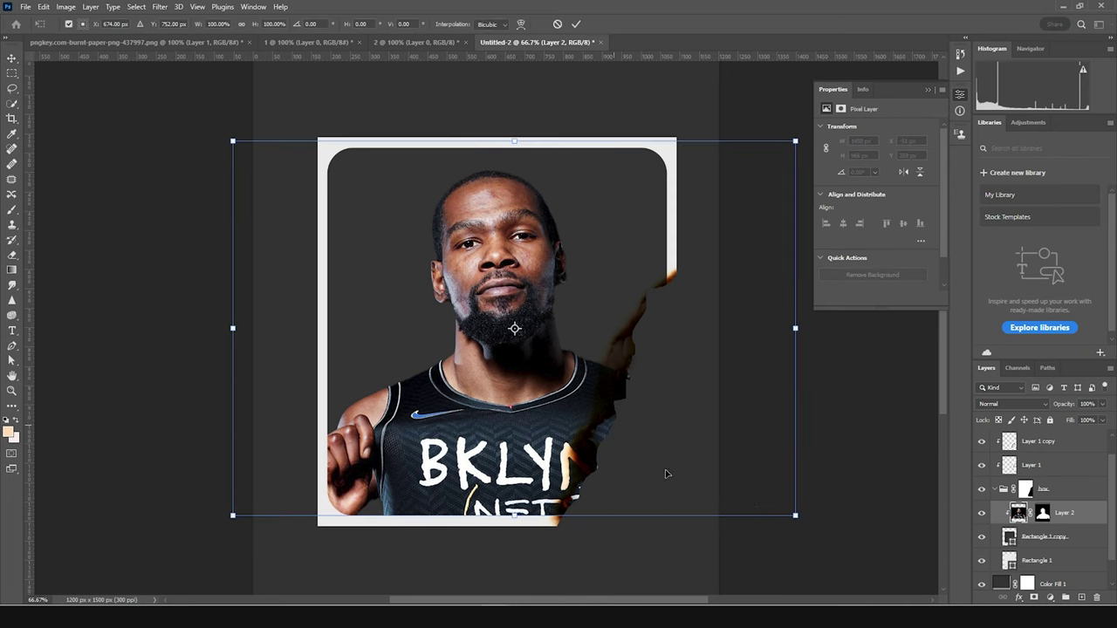
{"action": "left_click_drag", "start_coordinate": [794, 517], "coordinate": [805, 519]}
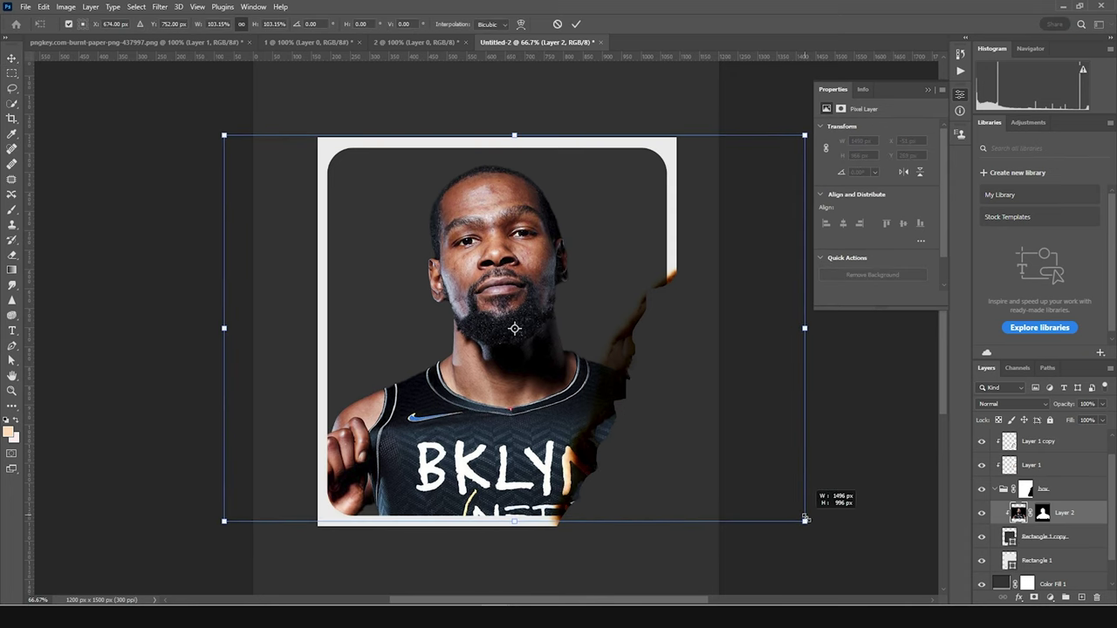
{"action": "left_click_drag", "start_coordinate": [711, 451], "coordinate": [724, 453]}
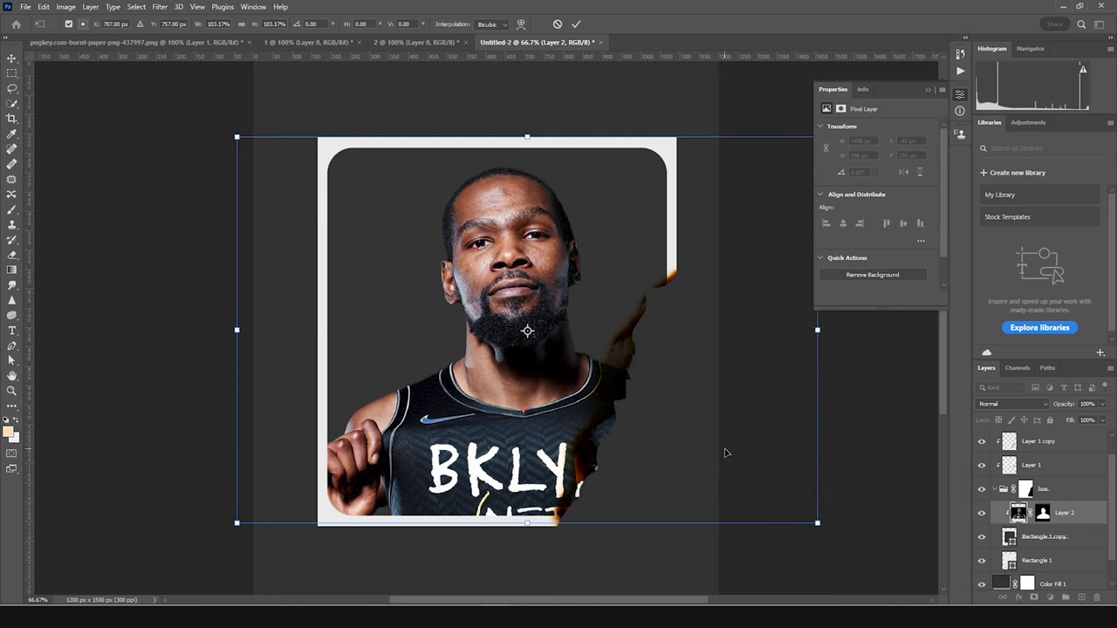
{"action": "key", "text": "Return"}
{"action": "scroll", "coordinate": [1033, 497], "scroll_direction": "up", "scroll_amount": 1}
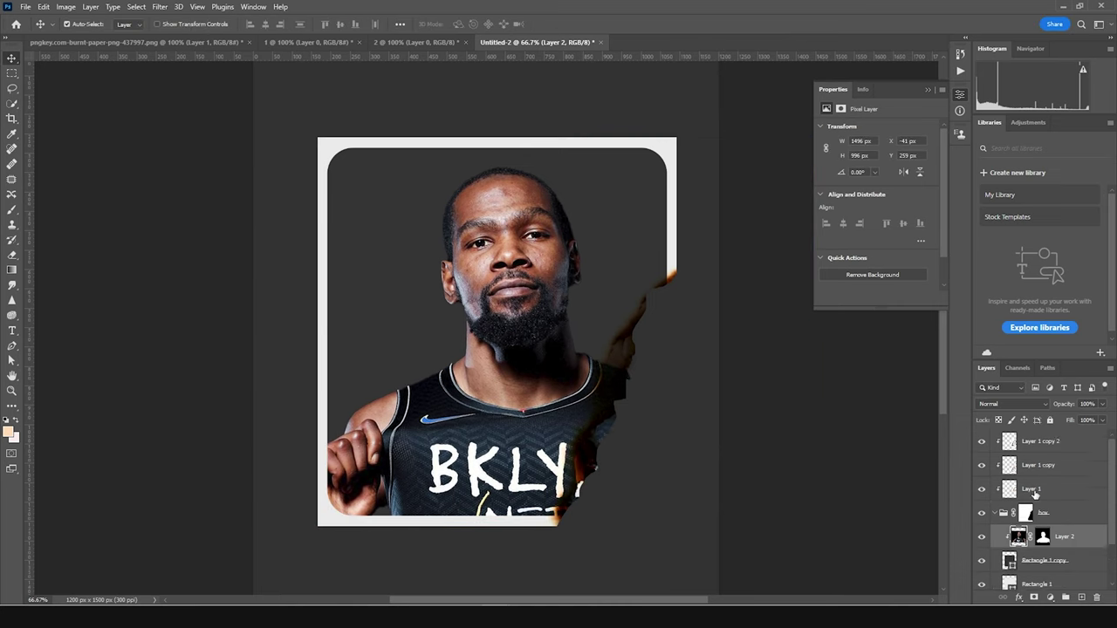
{"action": "left_click", "coordinate": [1030, 445]}
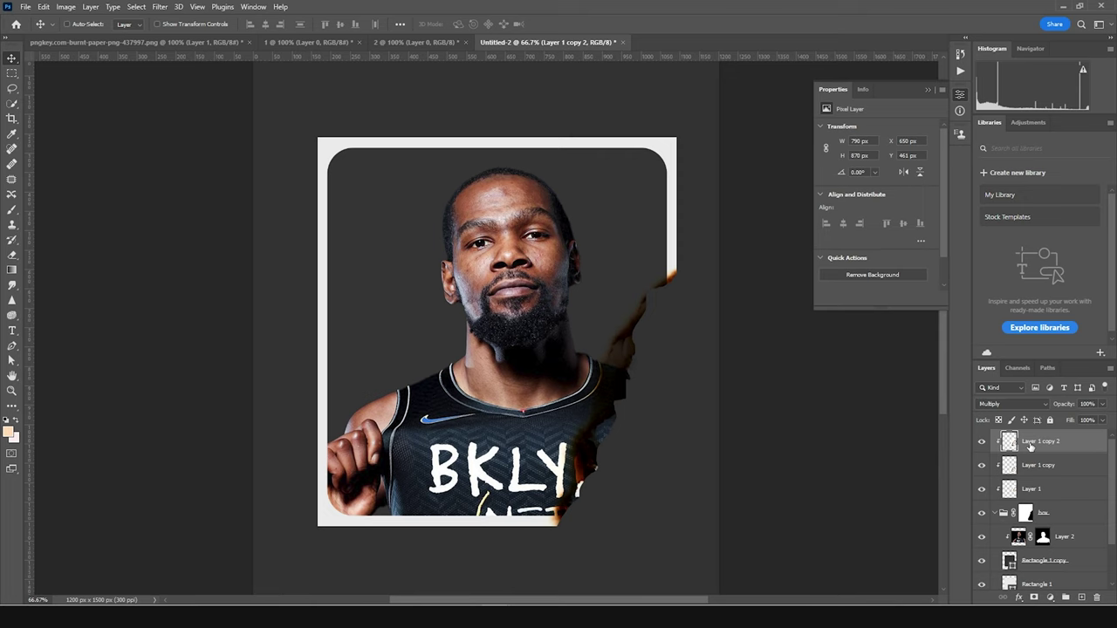
Duplicate the burnt-edge layer as Layer 1 copy 3 and move it lower beside the portrait
{"action": "key", "text": "ctrl+j"}
{"action": "key", "text": "ctrl+t"}
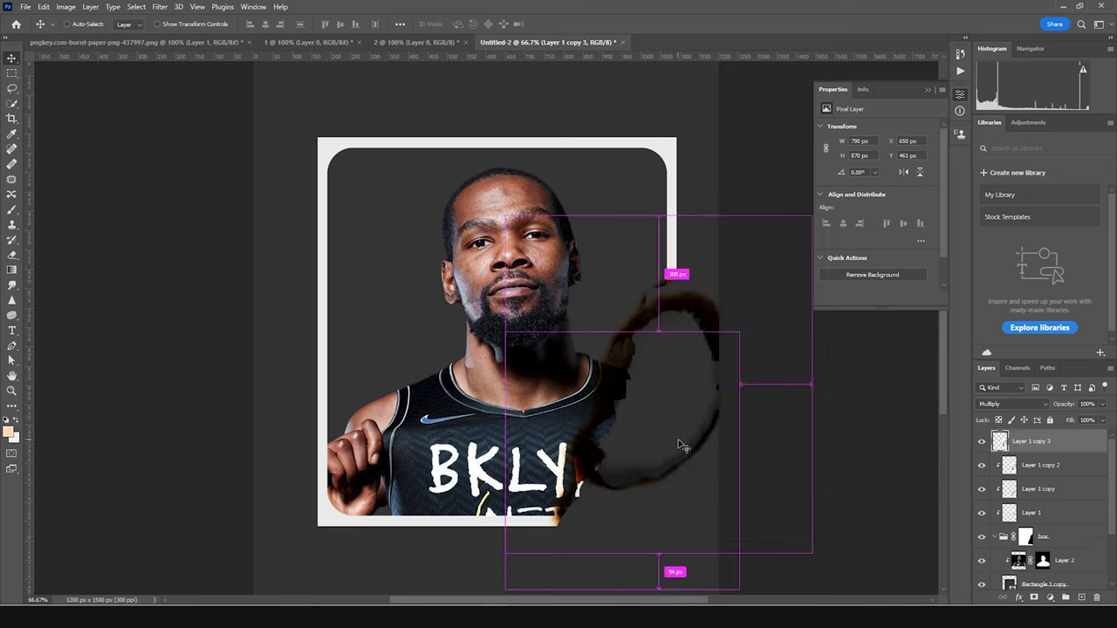
{"action": "left_click_drag", "start_coordinate": [651, 420], "coordinate": [626, 478]}
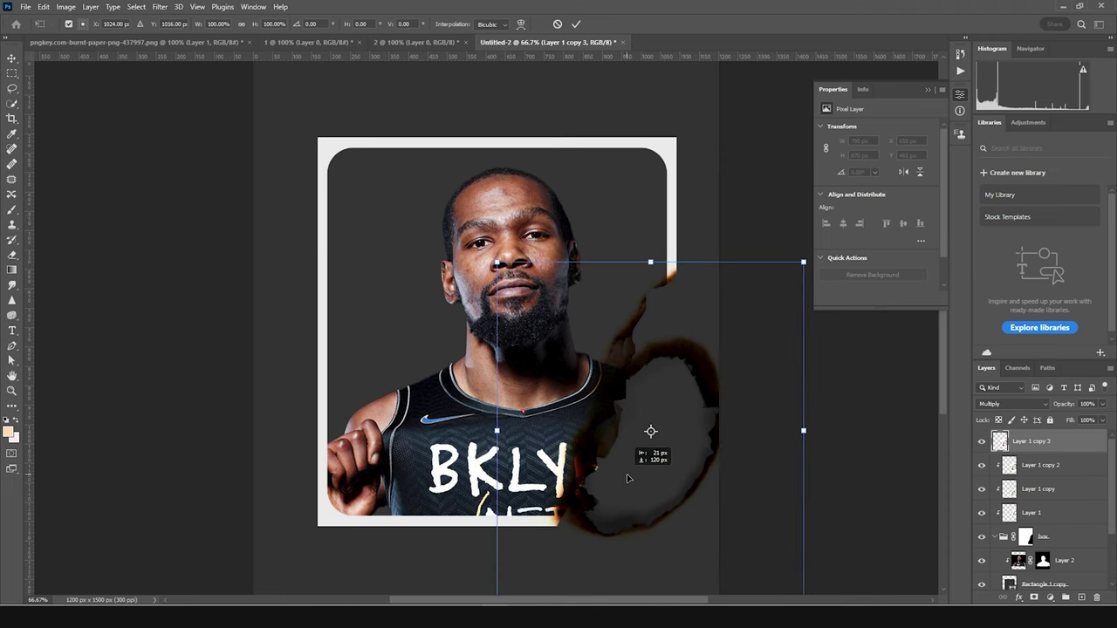
{"action": "left_click_drag", "start_coordinate": [626, 478], "coordinate": [632, 472]}
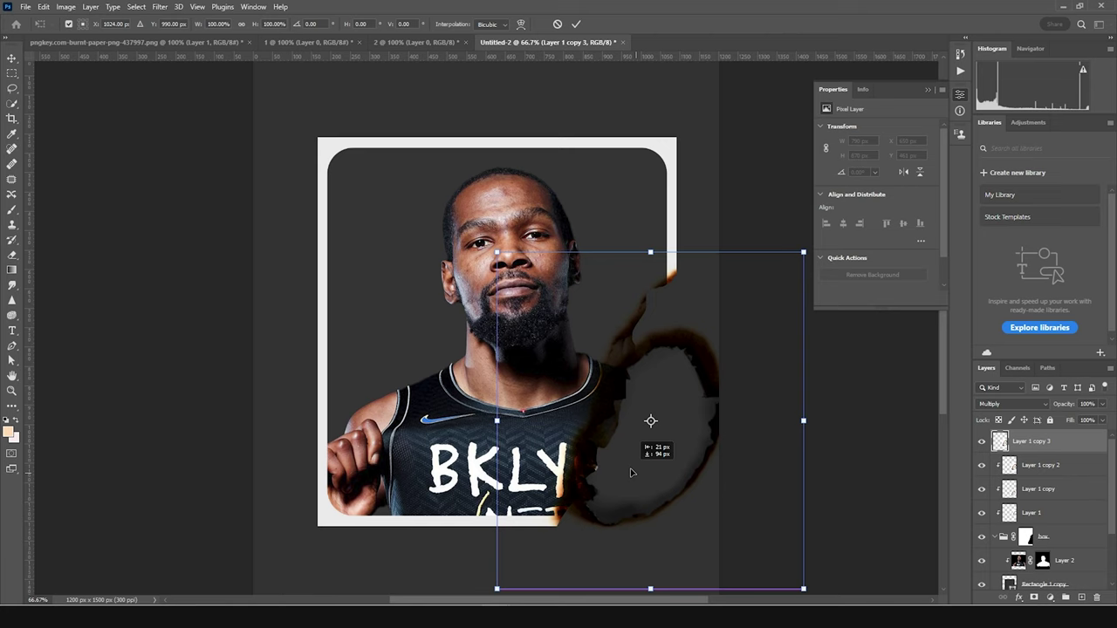
{"action": "left_click_drag", "start_coordinate": [632, 472], "coordinate": [632, 472]}
{"action": "key", "text": "Return"}
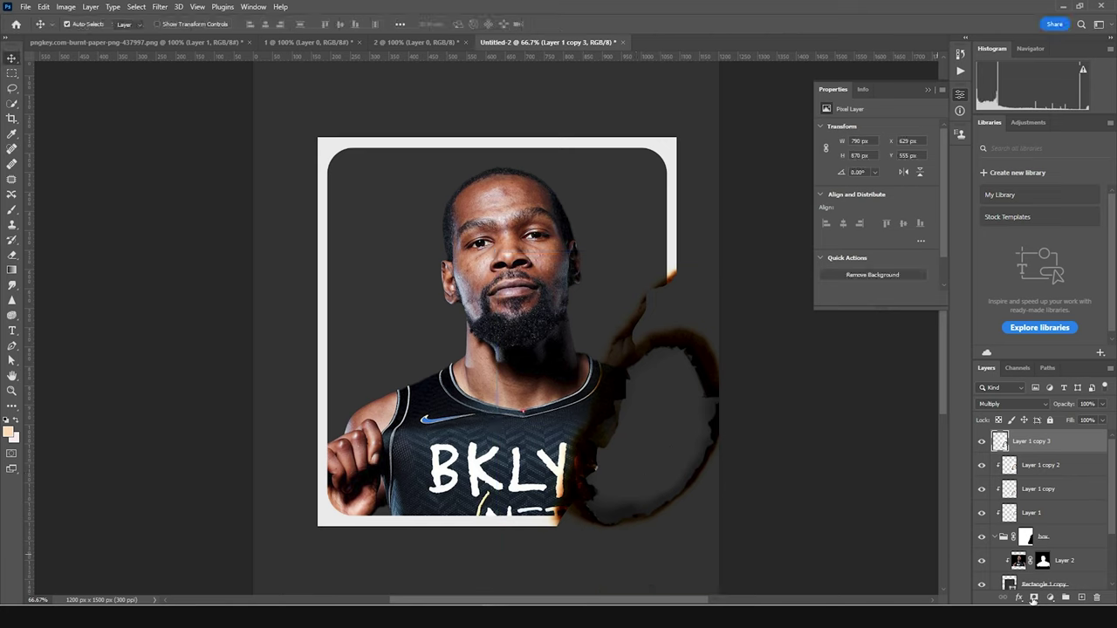
Mask Layer 1 copy 3 and paint black over the stray burnt ring and smoke
{"action": "left_click", "coordinate": [1033, 597]}
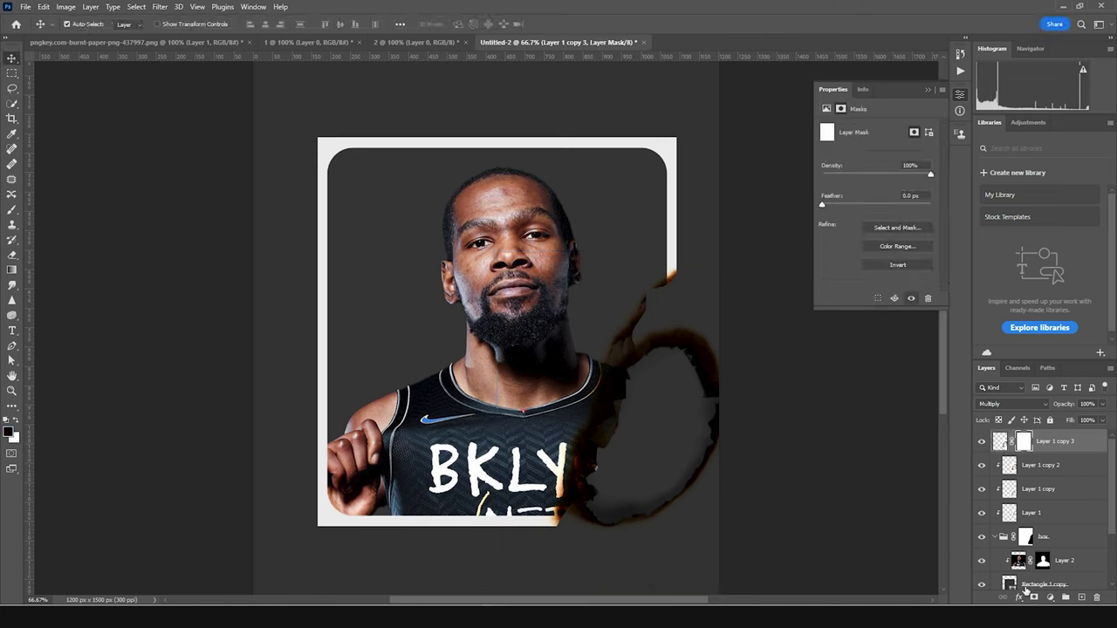
{"action": "key", "text": "b"}
{"action": "mouse_move", "coordinate": [757, 495]}
{"action": "left_mouse_down"}
{"action": "mouse_move", "coordinate": [718, 324]}
{"action": "mouse_move", "coordinate": [727, 436]}
{"action": "mouse_move", "coordinate": [672, 324]}
{"action": "mouse_move", "coordinate": [611, 489]}
{"action": "left_mouse_up"}
{"action": "mouse_move", "coordinate": [539, 571]}
{"action": "left_mouse_down"}
{"action": "mouse_move", "coordinate": [619, 561]}
{"action": "mouse_move", "coordinate": [568, 561]}
{"action": "mouse_move", "coordinate": [598, 543]}
{"action": "mouse_move", "coordinate": [726, 535]}
{"action": "left_mouse_up"}
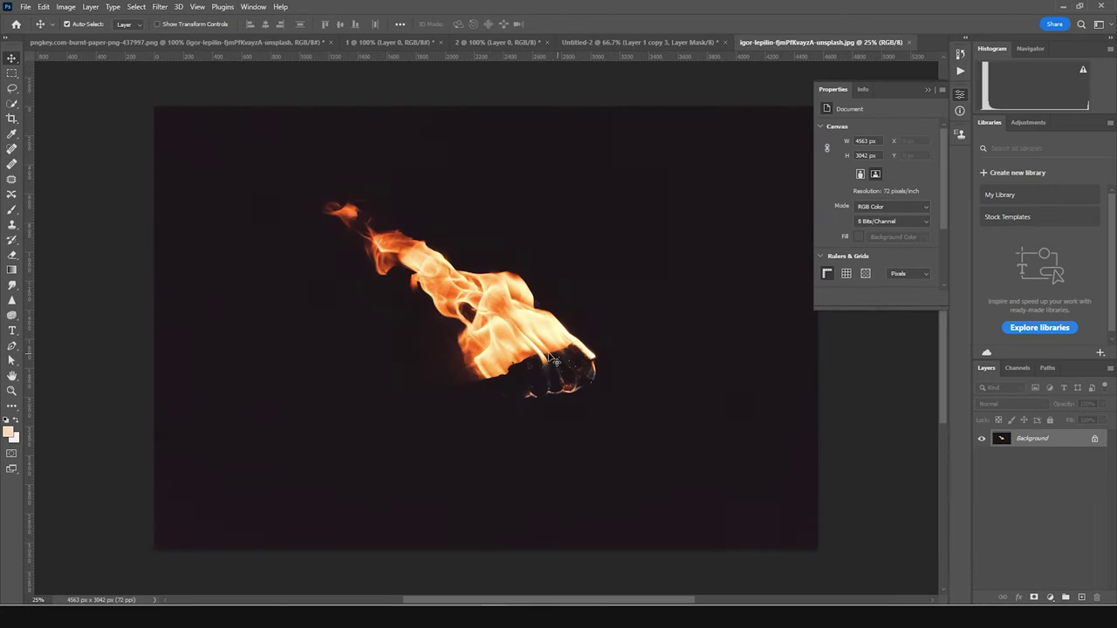
Bring the fire image into the poster, scale it to about 26% and blend it in Screen mode
{"action": "left_click_drag", "start_coordinate": [524, 343], "coordinate": [616, 48]}
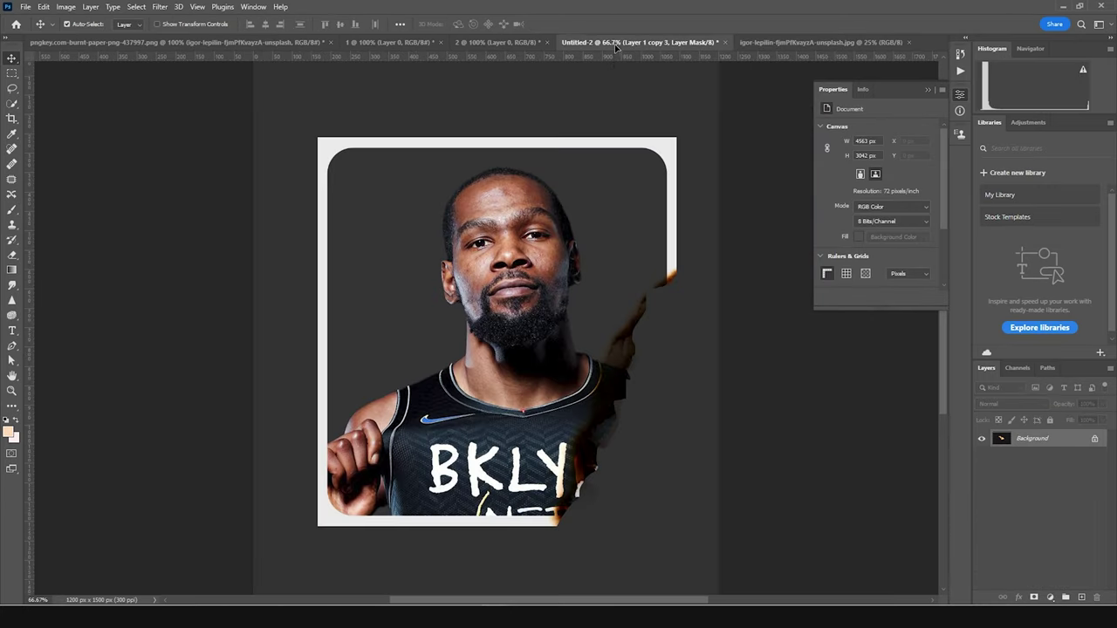
{"action": "left_click_drag", "start_coordinate": [600, 333], "coordinate": [603, 356]}
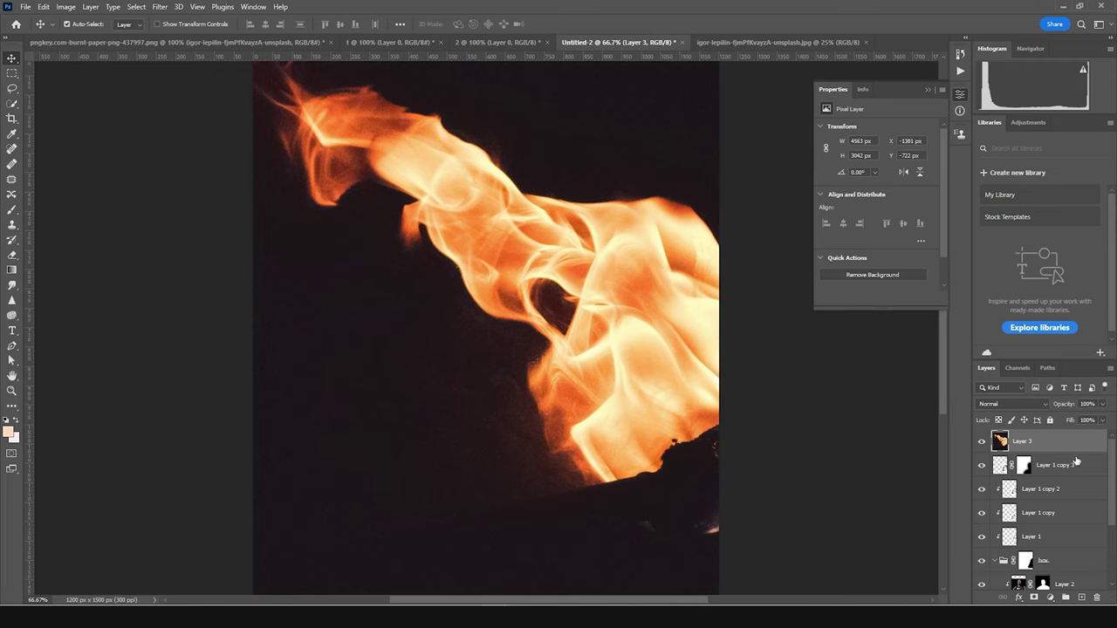
{"action": "key", "text": "ctrl+t"}
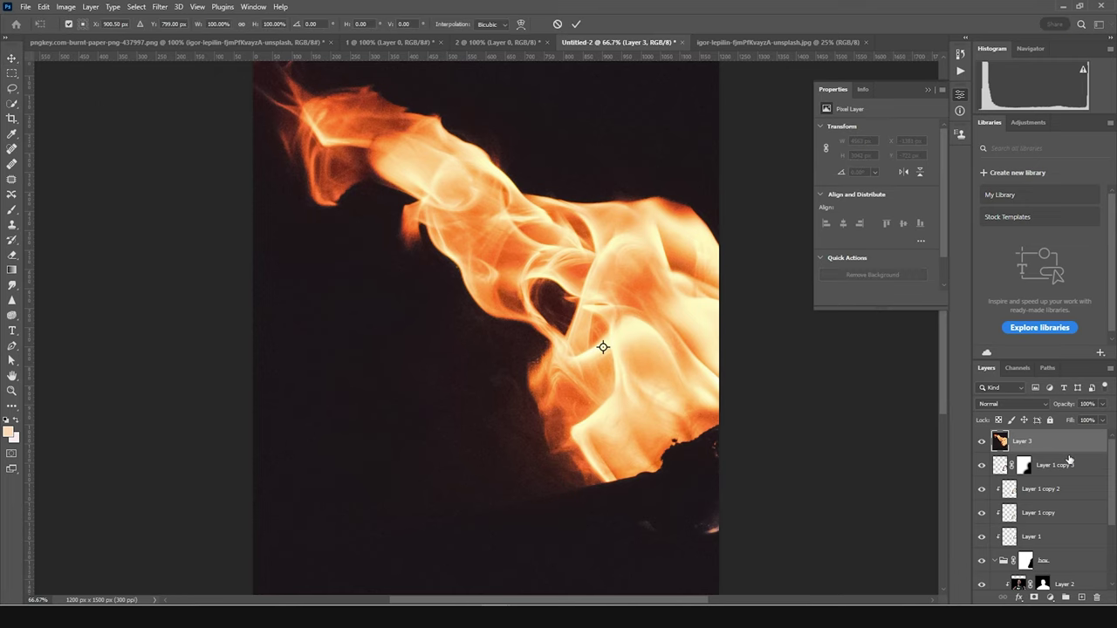
{"action": "key", "text": "ctrl+minus"}
{"action": "key", "text": "ctrl+minus"}
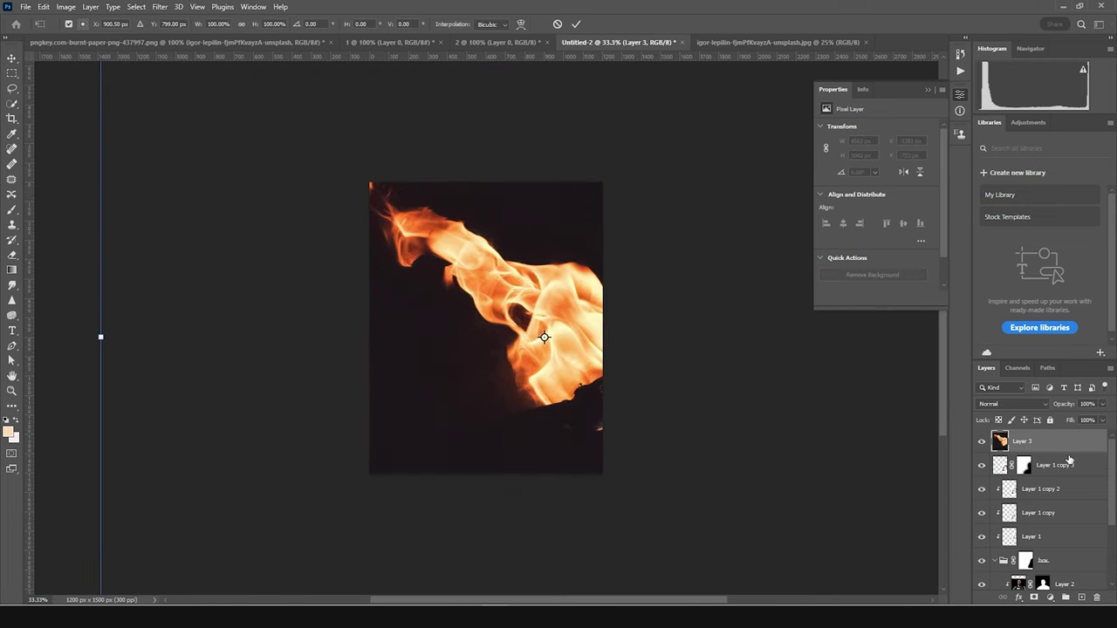
{"action": "key", "text": "ctrl+minus"}
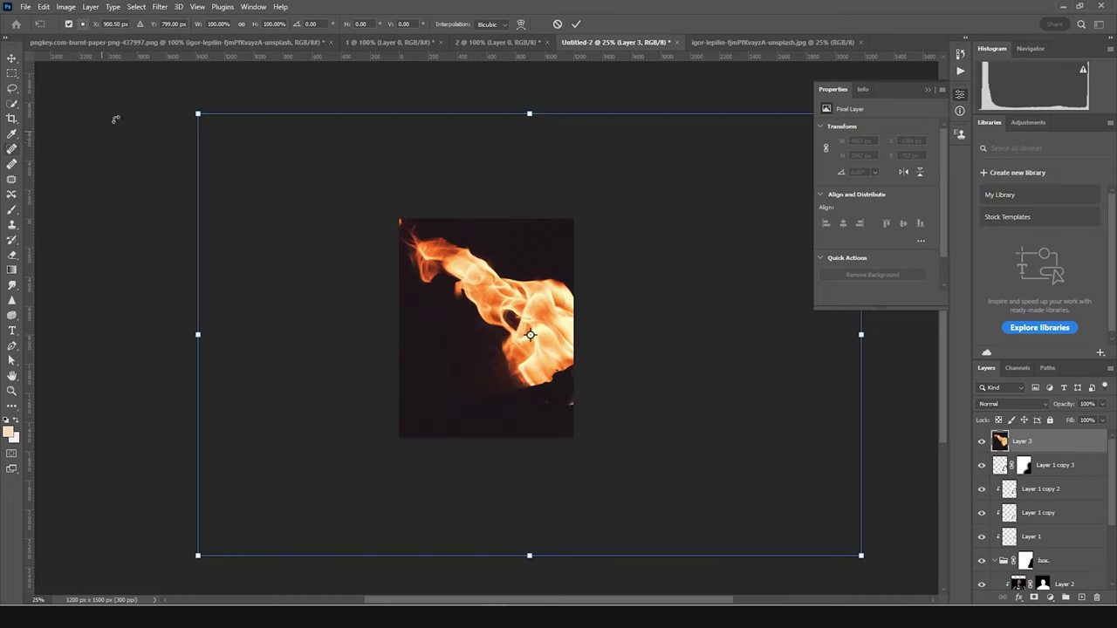
{"action": "left_click_drag", "start_coordinate": [199, 114], "coordinate": [427, 314]}
{"action": "key", "text": "Return"}
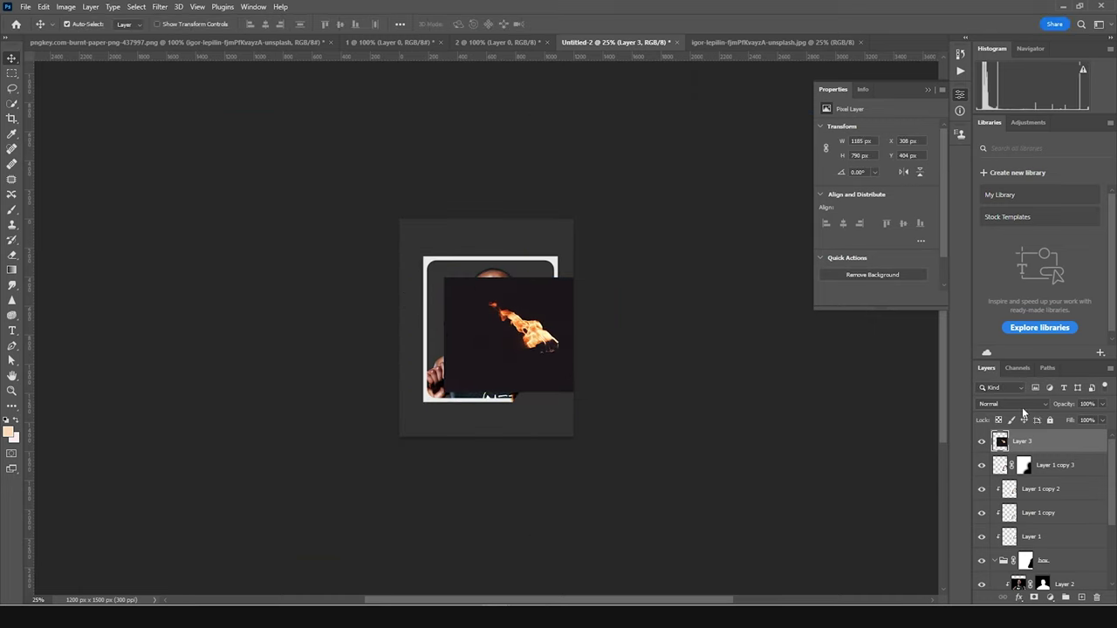
{"action": "left_click", "coordinate": [1022, 406]}
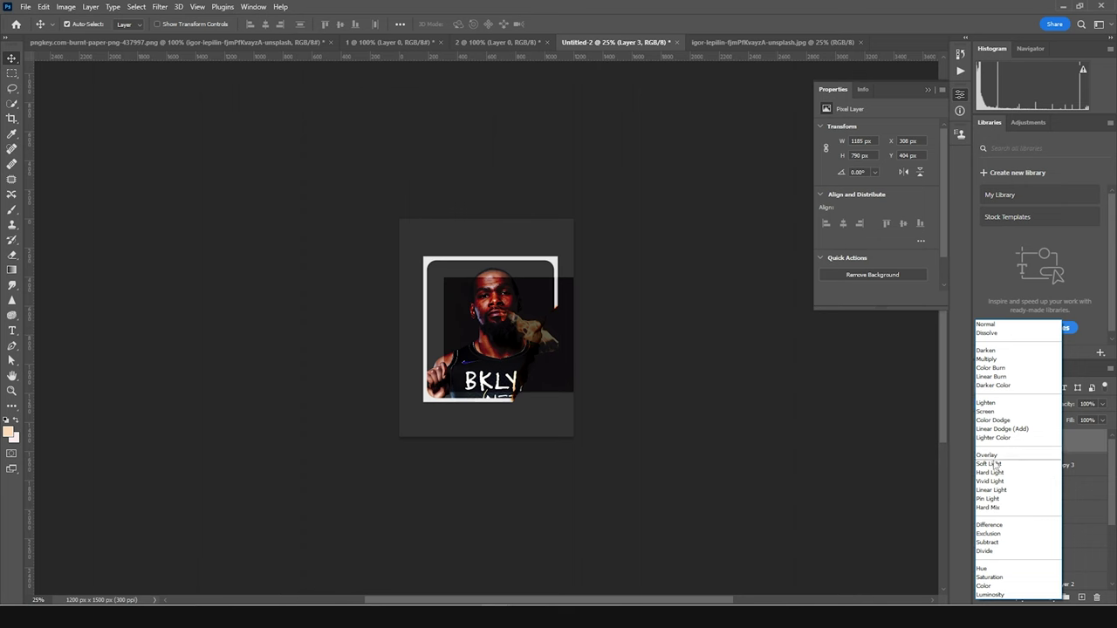
{"action": "left_click", "coordinate": [994, 411]}
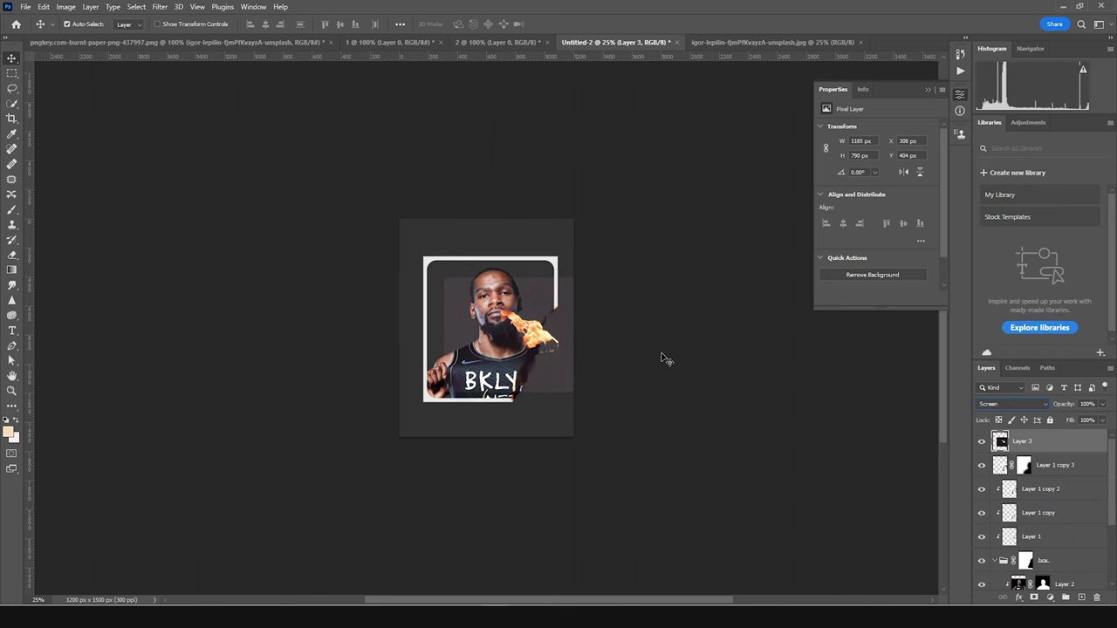
Rotate and warp the flame along the shoulder, then raise the Levels black input to 26
{"action": "key", "text": "ctrl+plus"}
{"action": "key", "text": "ctrl+plus"}
{"action": "key", "text": "ctrl+plus"}
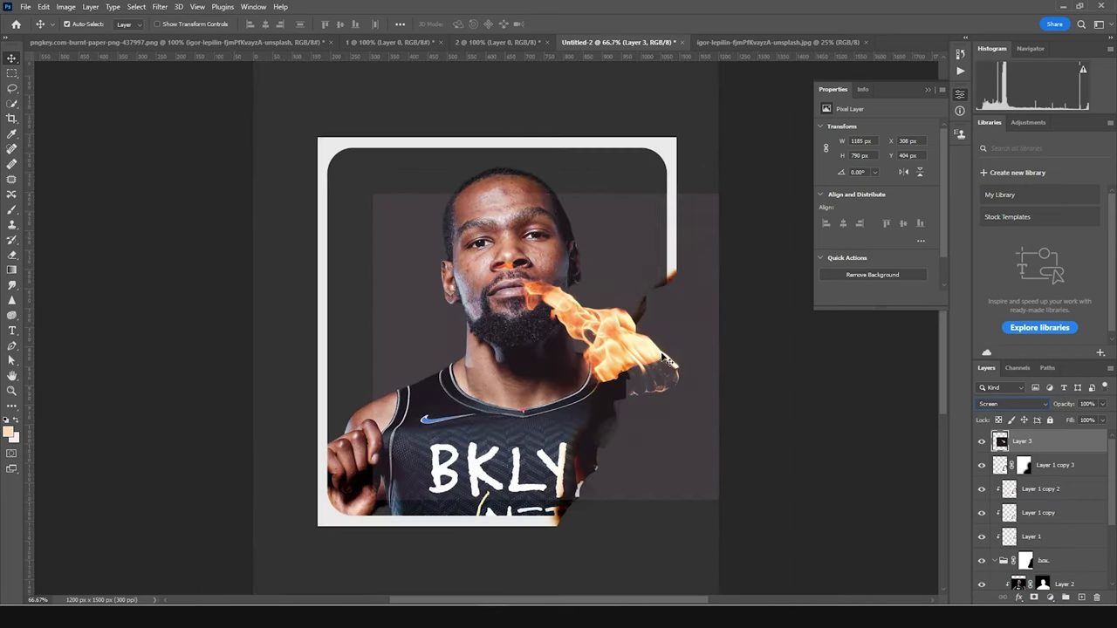
{"action": "key", "text": "ctrl+t"}
{"action": "left_click_drag", "start_coordinate": [792, 165], "coordinate": [582, 541]}
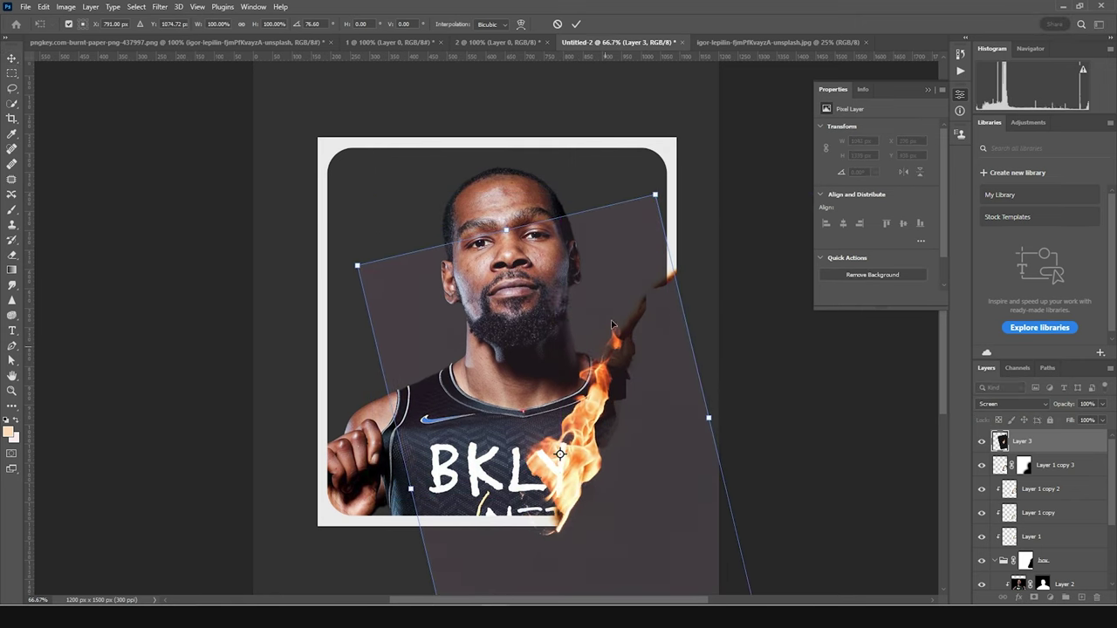
{"action": "right_click", "coordinate": [598, 409]}
{"action": "left_click", "coordinate": [619, 240]}
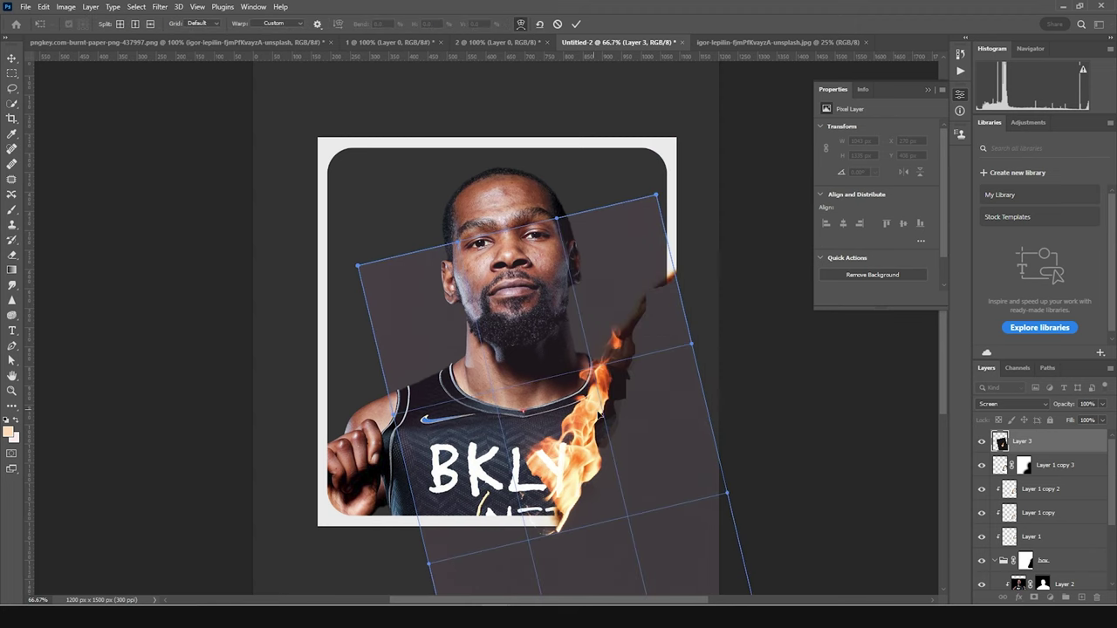
{"action": "left_click_drag", "start_coordinate": [599, 413], "coordinate": [608, 424]}
{"action": "left_click_drag", "start_coordinate": [604, 383], "coordinate": [598, 395]}
{"action": "left_click_drag", "start_coordinate": [535, 554], "coordinate": [533, 538]}
{"action": "key", "text": "Return"}
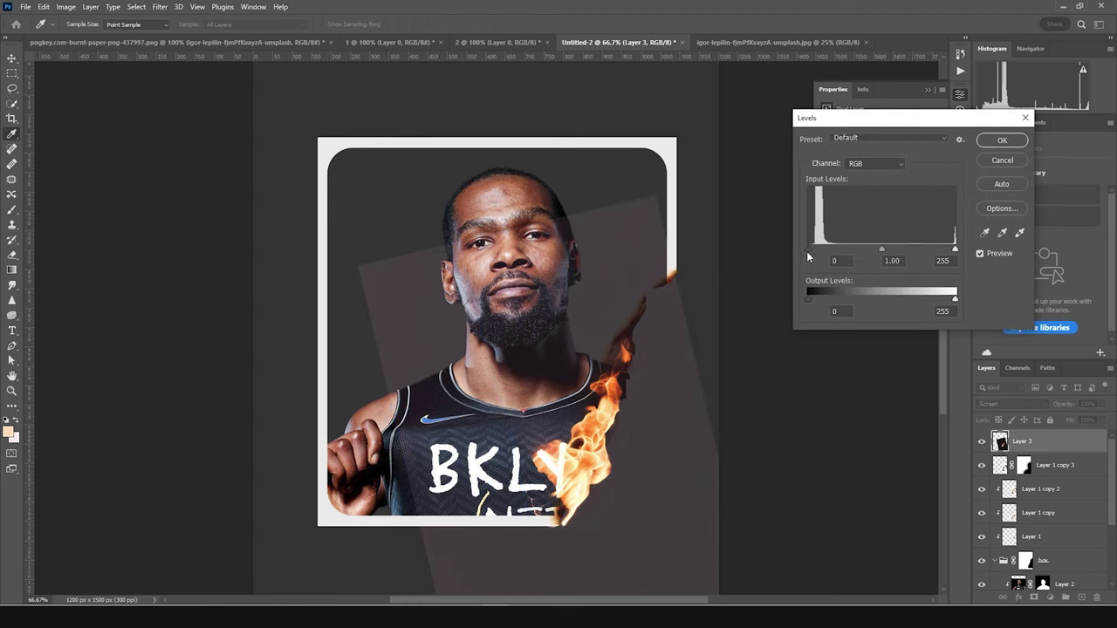
{"action": "left_click_drag", "start_coordinate": [809, 251], "coordinate": [827, 260]}
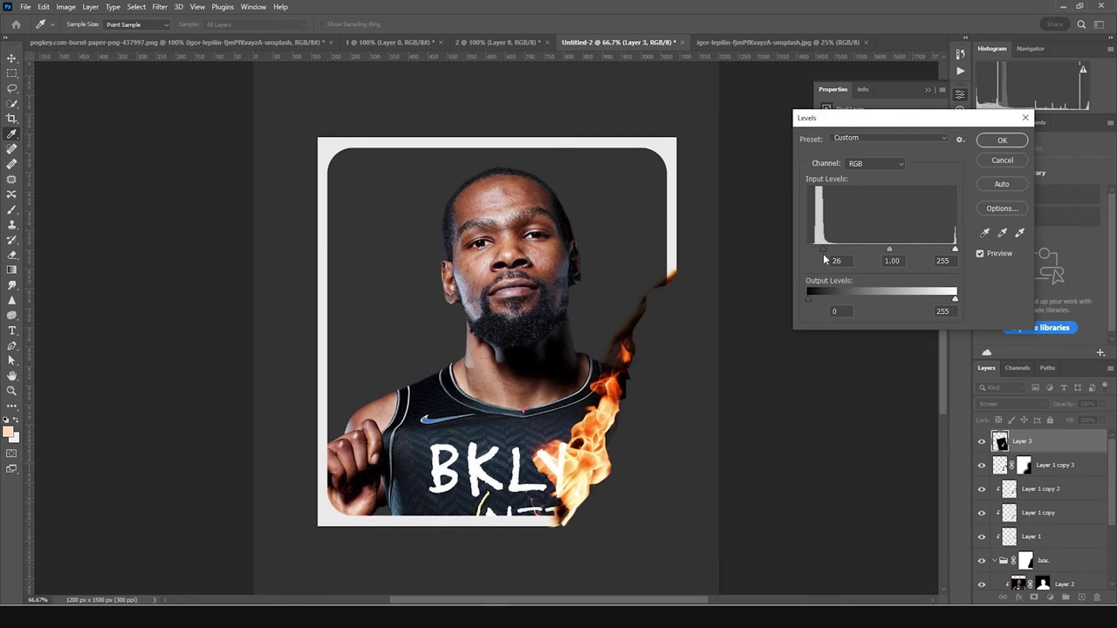
{"action": "left_click", "coordinate": [1002, 140]}
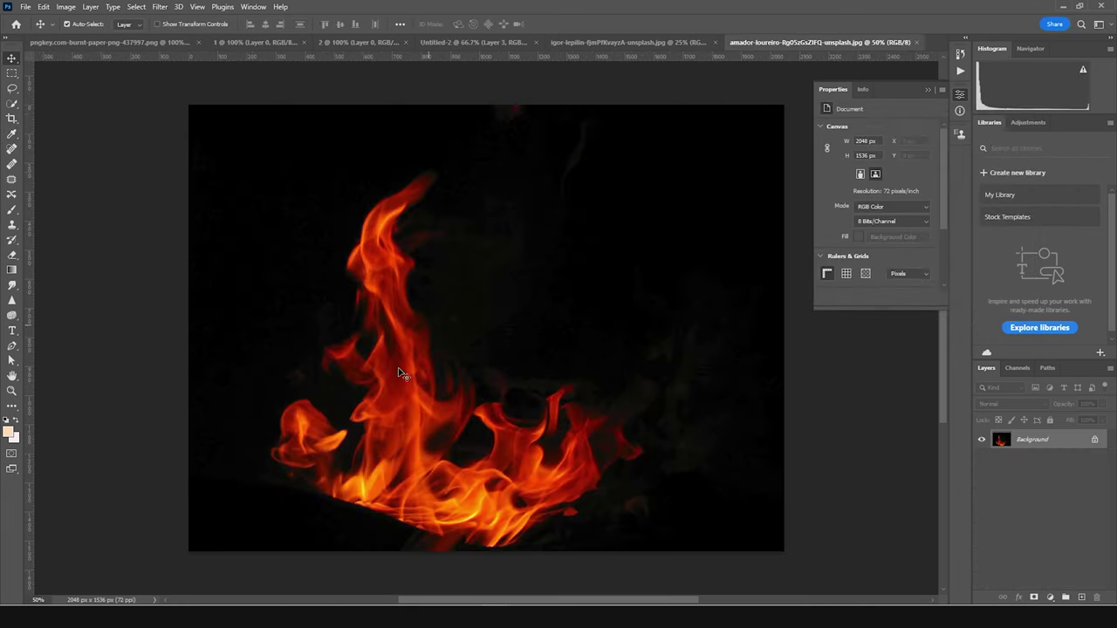
Add the second flame as Layer 4 in Screen mode, rotated about 36° and shrunk to about 18%
{"action": "left_click_drag", "start_coordinate": [425, 387], "coordinate": [650, 288]}
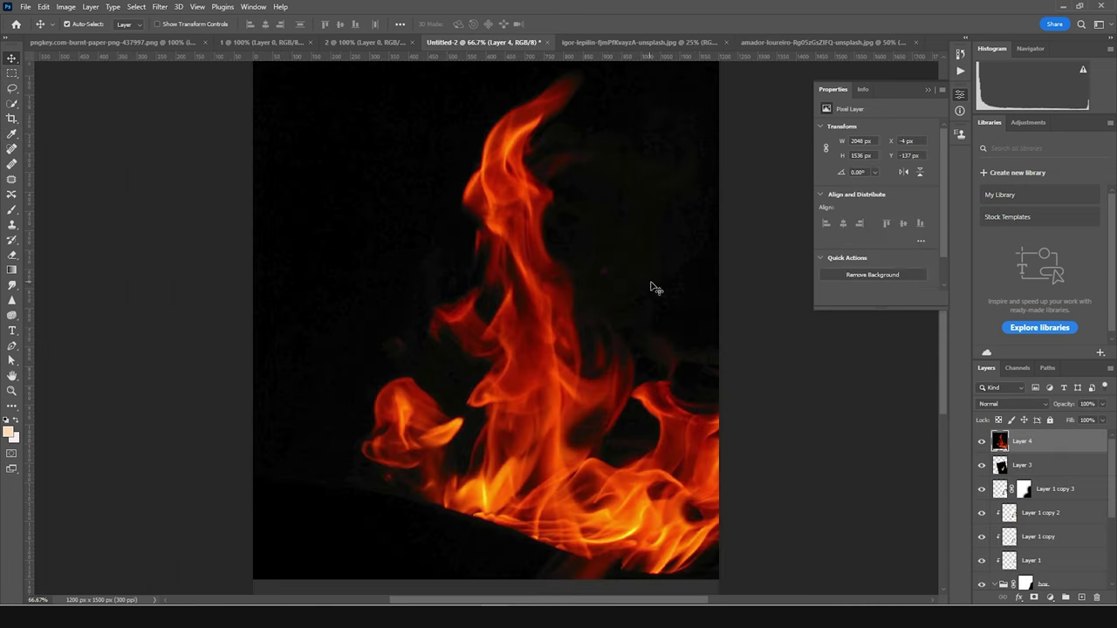
{"action": "left_click", "coordinate": [1021, 404]}
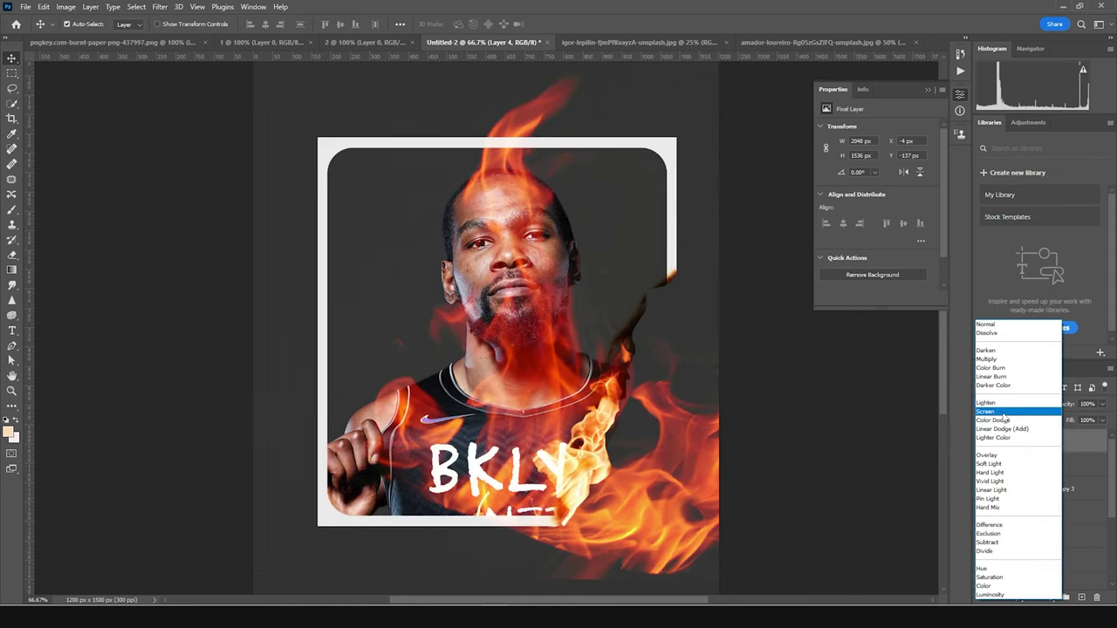
{"action": "left_click", "coordinate": [995, 411]}
{"action": "key", "text": "ctrl+t"}
{"action": "left_click_drag", "start_coordinate": [251, 581], "coordinate": [520, 322]}
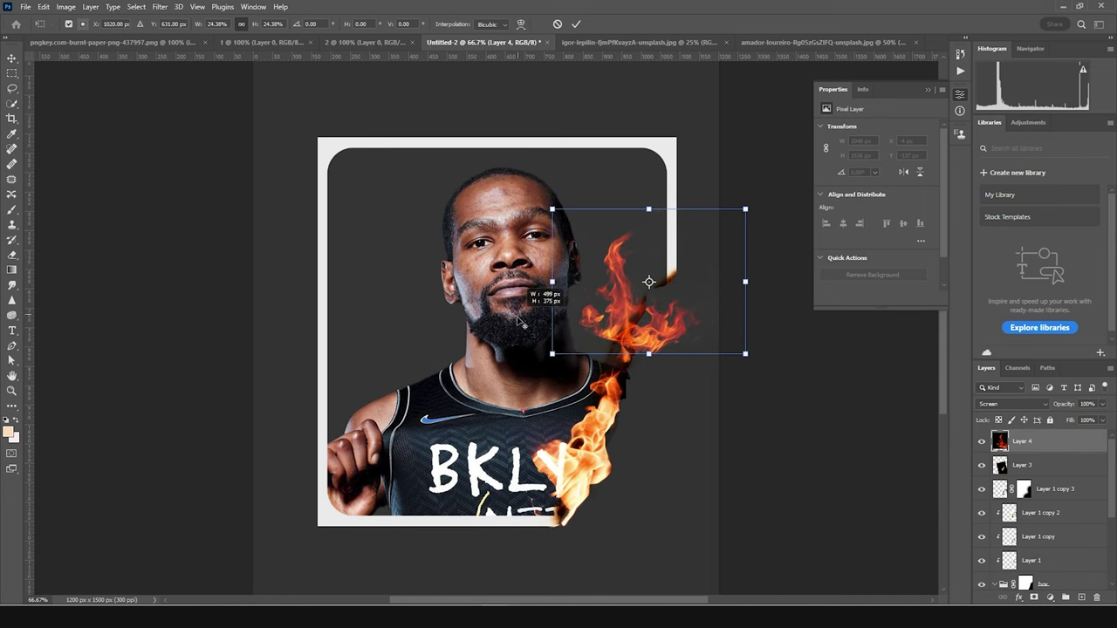
{"action": "left_click_drag", "start_coordinate": [752, 202], "coordinate": [771, 266]}
{"action": "left_click_drag", "start_coordinate": [673, 357], "coordinate": [692, 431]}
{"action": "left_click_drag", "start_coordinate": [787, 355], "coordinate": [599, 457]}
Warp Layer 4 so its upper curve bends along the frame's right edge
{"action": "right_click", "coordinate": [641, 371]}
{"action": "left_click", "coordinate": [658, 230]}
{"action": "left_click_drag", "start_coordinate": [598, 364], "coordinate": [607, 354]}
{"action": "key", "text": "Return"}
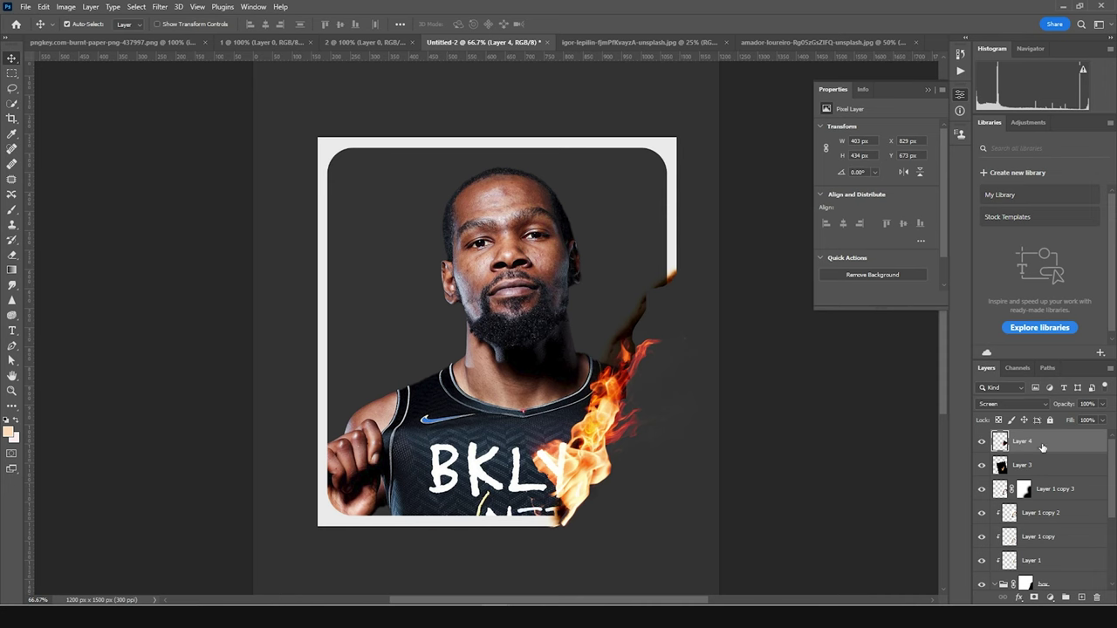
Duplicate the flame and rotate and reposition the Layer 4 copy
{"action": "key", "text": "ctrl+j"}
{"action": "key", "text": "ctrl+t"}
{"action": "left_click_drag", "start_coordinate": [792, 287], "coordinate": [616, 445]}
Warp the Layer 4 copy flame over the BKLY jersey lettering
{"action": "right_click", "coordinate": [553, 491]}
{"action": "left_click", "coordinate": [611, 318]}
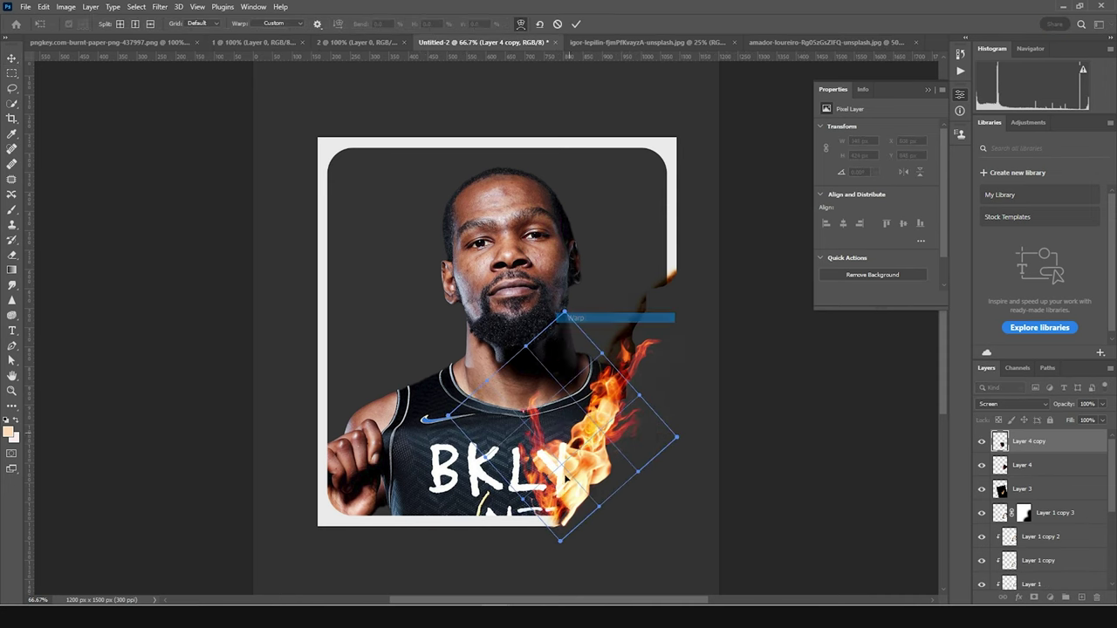
{"action": "left_click_drag", "start_coordinate": [564, 517], "coordinate": [568, 514]}
{"action": "left_click_drag", "start_coordinate": [551, 471], "coordinate": [534, 498]}
{"action": "key", "text": "Return"}
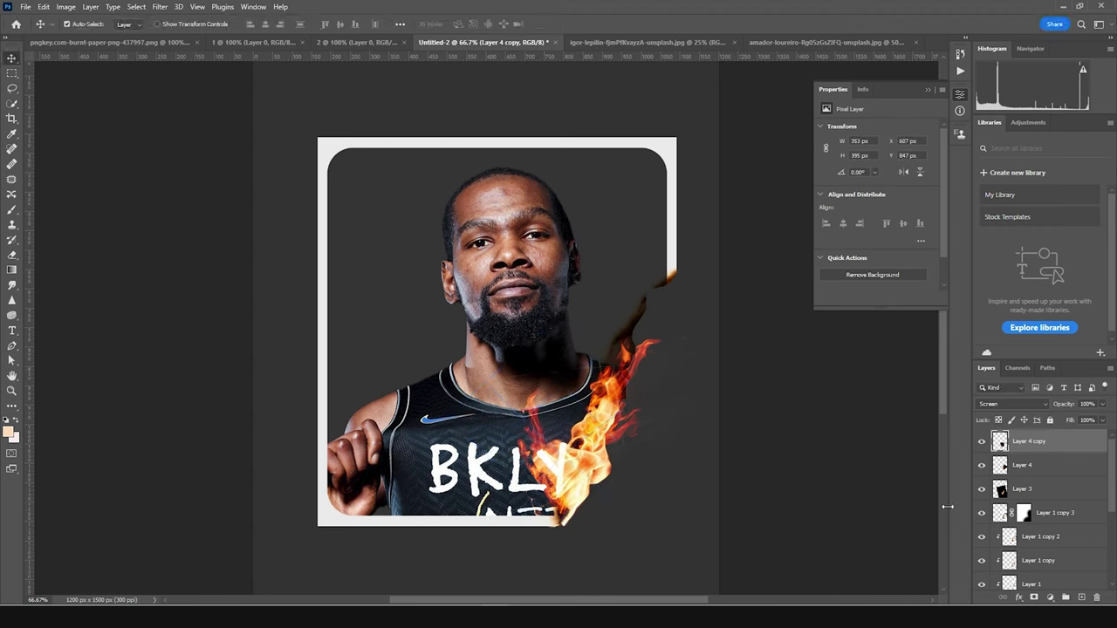
Duplicate the Layer 3 flame, shrink it to about 27% with a 12° tilt at the frame's upper right
{"action": "left_click", "coordinate": [1019, 489]}
{"action": "key", "text": "ctrl+j"}
{"action": "key", "text": "ctrl+t"}
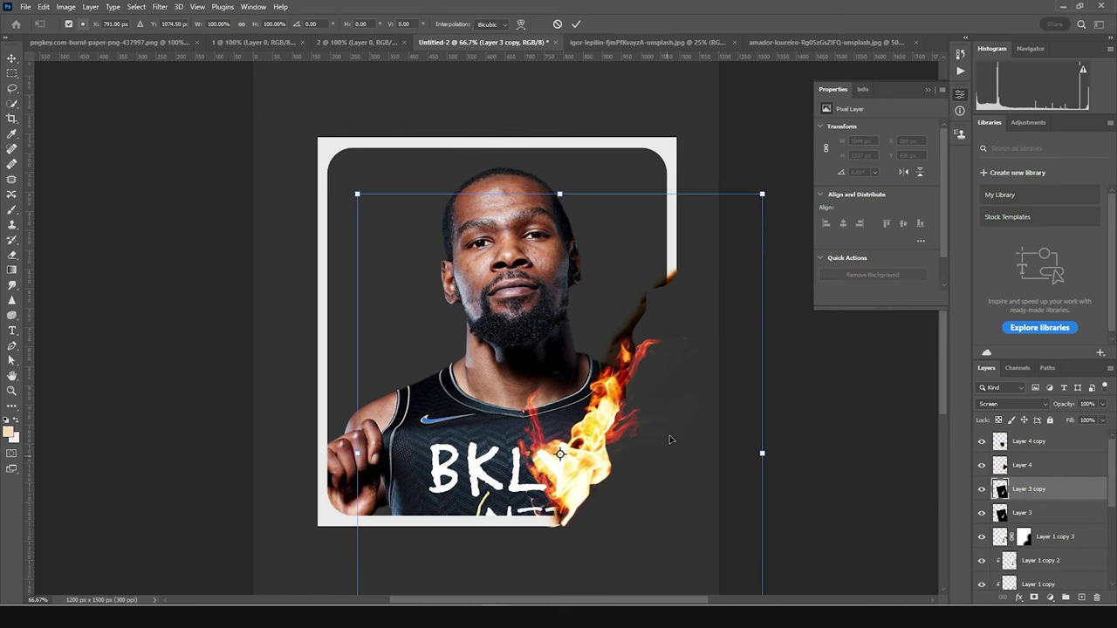
{"action": "left_click_drag", "start_coordinate": [760, 193], "coordinate": [708, 319]}
{"action": "left_click_drag", "start_coordinate": [604, 419], "coordinate": [692, 257]}
{"action": "left_click_drag", "start_coordinate": [721, 140], "coordinate": [741, 162]}
{"action": "left_click_drag", "start_coordinate": [721, 292], "coordinate": [735, 268]}
{"action": "left_click_drag", "start_coordinate": [796, 161], "coordinate": [725, 218]}
{"action": "left_click_drag", "start_coordinate": [685, 286], "coordinate": [694, 313]}
Warp the small Layer 3 copy flame tip and commit it
{"action": "right_click", "coordinate": [679, 297]}
{"action": "right_click", "coordinate": [683, 265]}
{"action": "right_click", "coordinate": [675, 285]}
{"action": "left_click", "coordinate": [695, 362]}
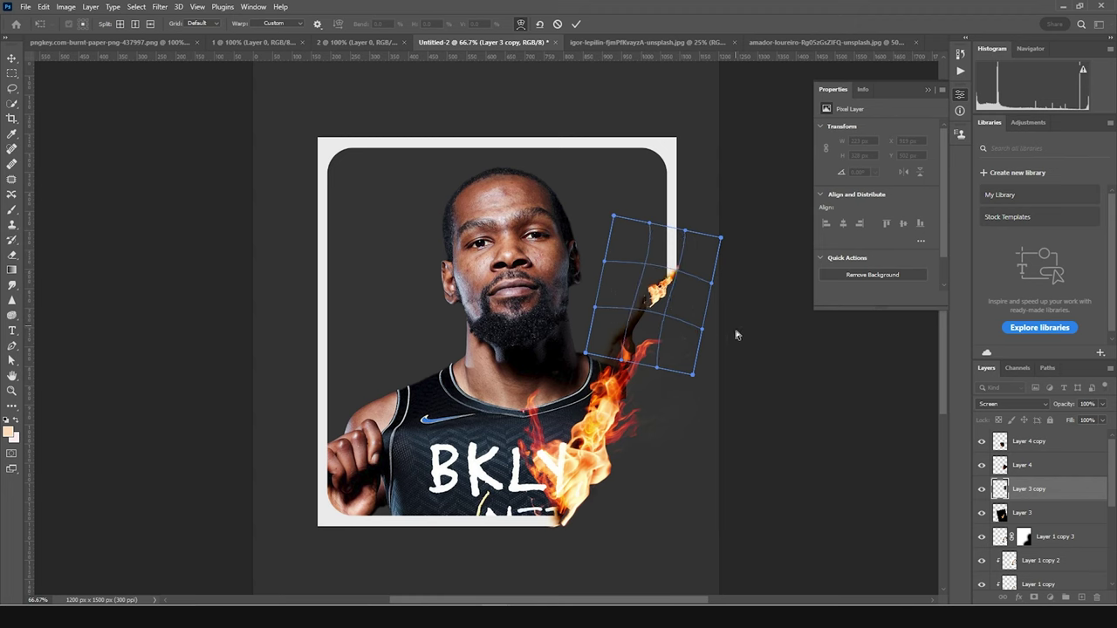
{"action": "key", "text": "Return"}
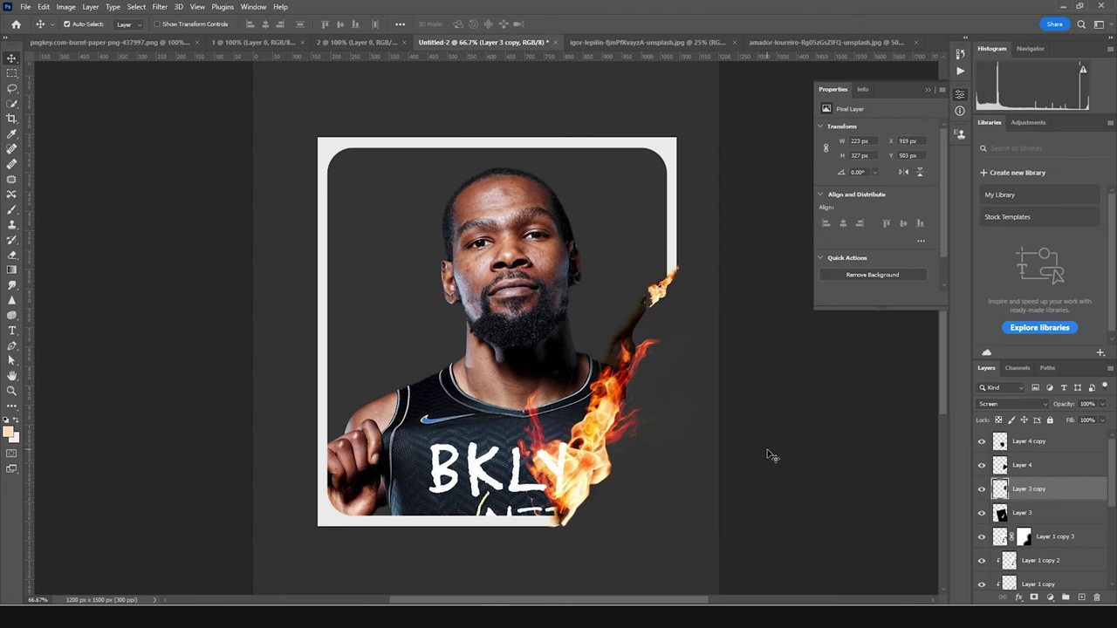
{"action": "key", "text": "ctrl+minus"}
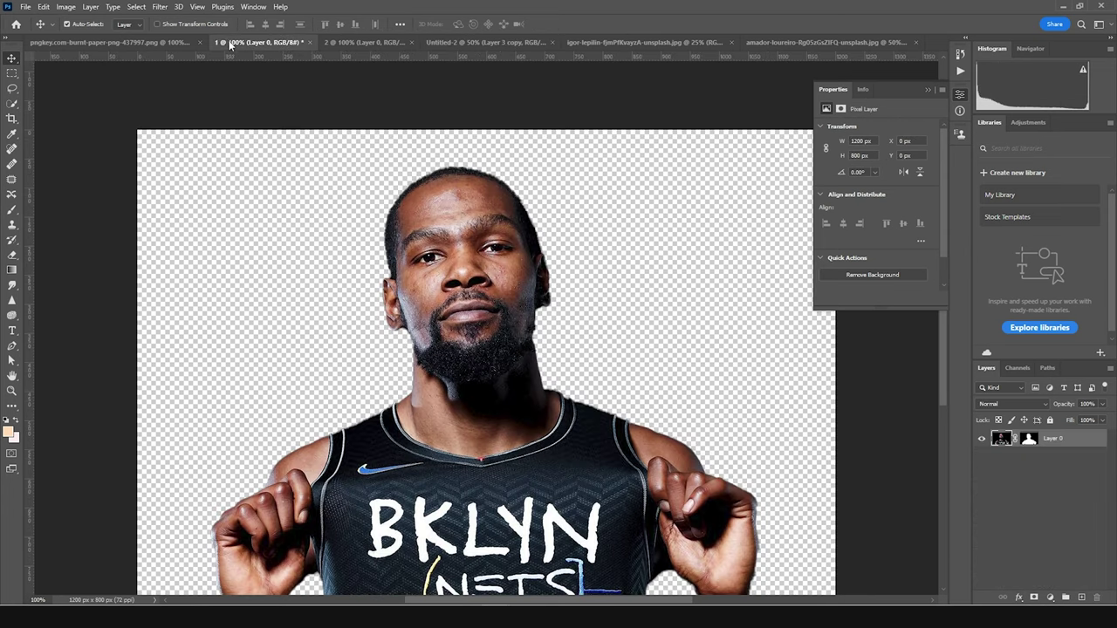
Copy the full-body player holding a basketball from document 2 into the poster
{"action": "left_click", "coordinate": [229, 41]}
{"action": "left_click", "coordinate": [349, 41]}
{"action": "left_click_drag", "start_coordinate": [555, 203], "coordinate": [791, 19]}
{"action": "left_click", "coordinate": [786, 41]}
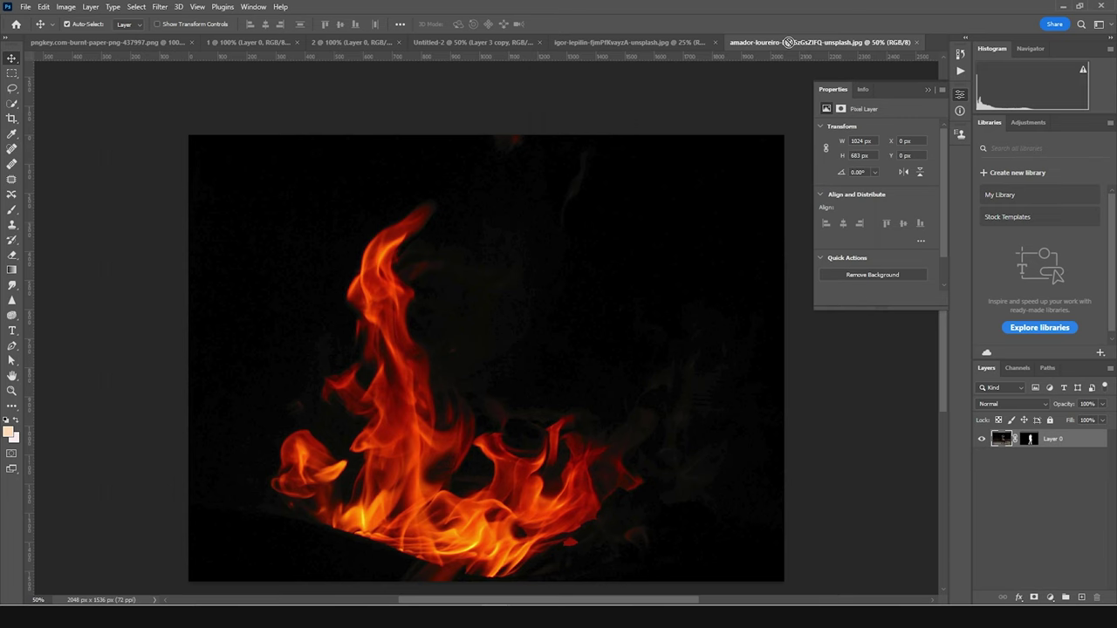
{"action": "left_click", "coordinate": [604, 41]}
{"action": "left_click_drag", "start_coordinate": [510, 43], "coordinate": [420, 456]}
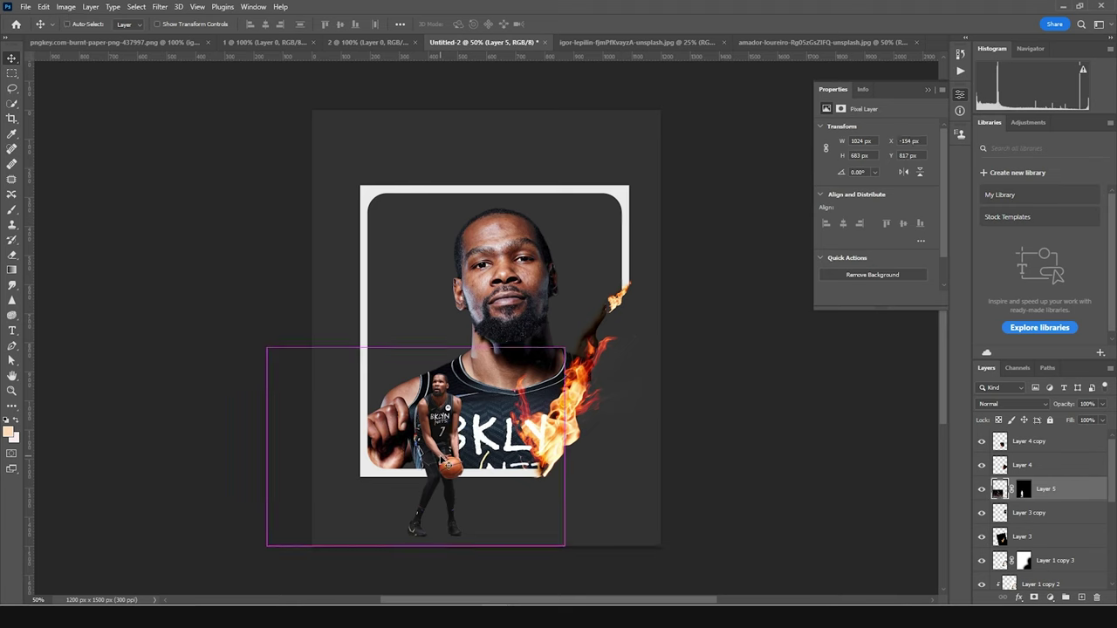
Enlarge the player to about 129% (1228 x 819 px) and lift it slightly
{"action": "key", "text": "ctrl+t"}
{"action": "left_click_drag", "start_coordinate": [565, 347], "coordinate": [591, 326]}
{"action": "left_click_drag", "start_coordinate": [465, 383], "coordinate": [467, 349]}
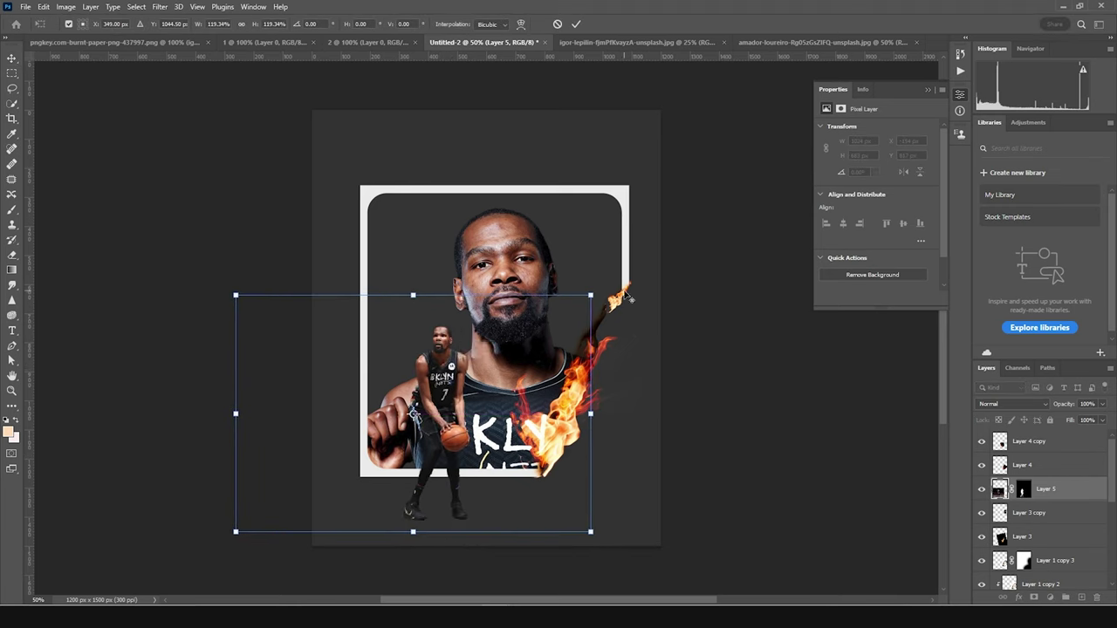
{"action": "mouse_move", "coordinate": [590, 296]}
{"action": "left_mouse_down"}
{"action": "mouse_move", "coordinate": [602, 284]}
{"action": "mouse_move", "coordinate": [596, 301]}
{"action": "left_mouse_up"}
{"action": "key", "text": "Return"}
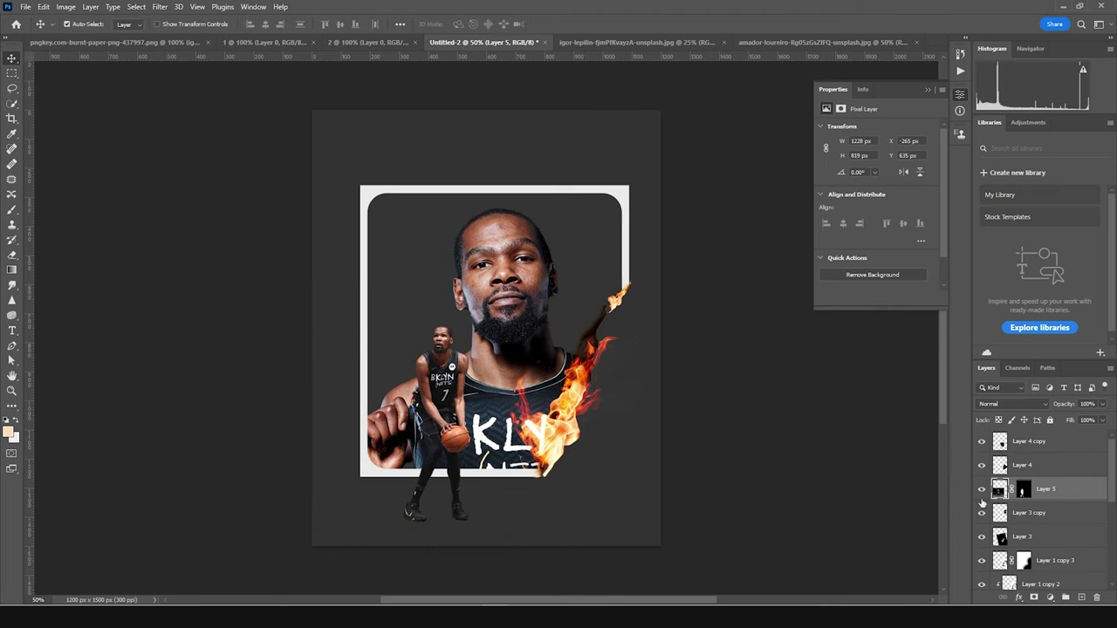
Move the player's Layer 5 to the top of the layer stack
{"action": "left_click_drag", "start_coordinate": [995, 488], "coordinate": [999, 434]}
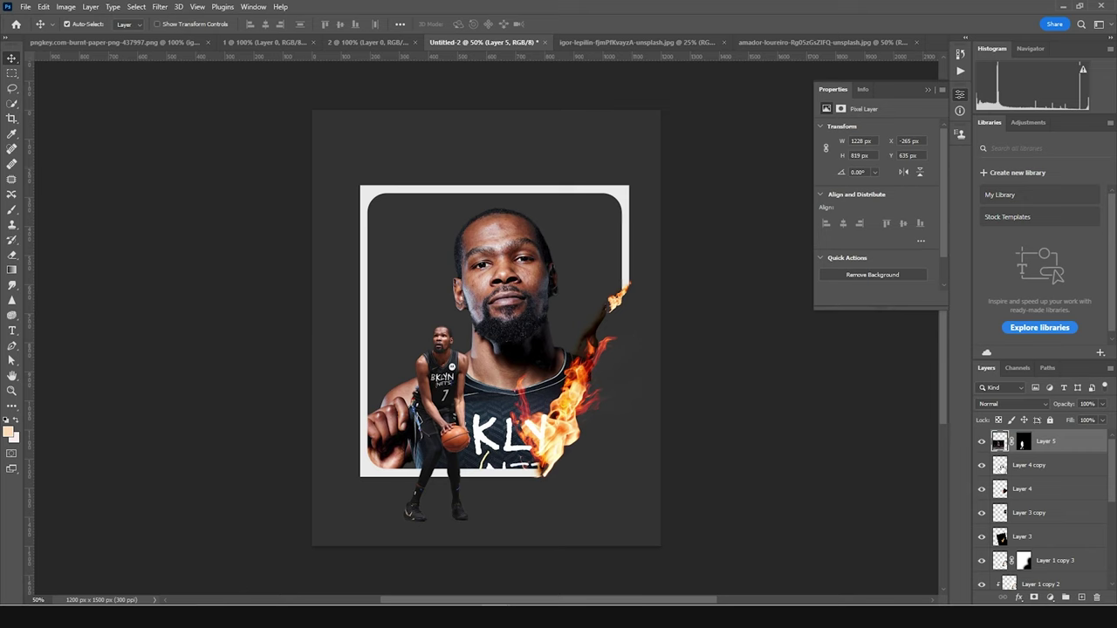
{"action": "left_click", "coordinate": [1002, 467]}
{"action": "scroll", "coordinate": [995, 541], "scroll_direction": "down", "scroll_amount": 3}
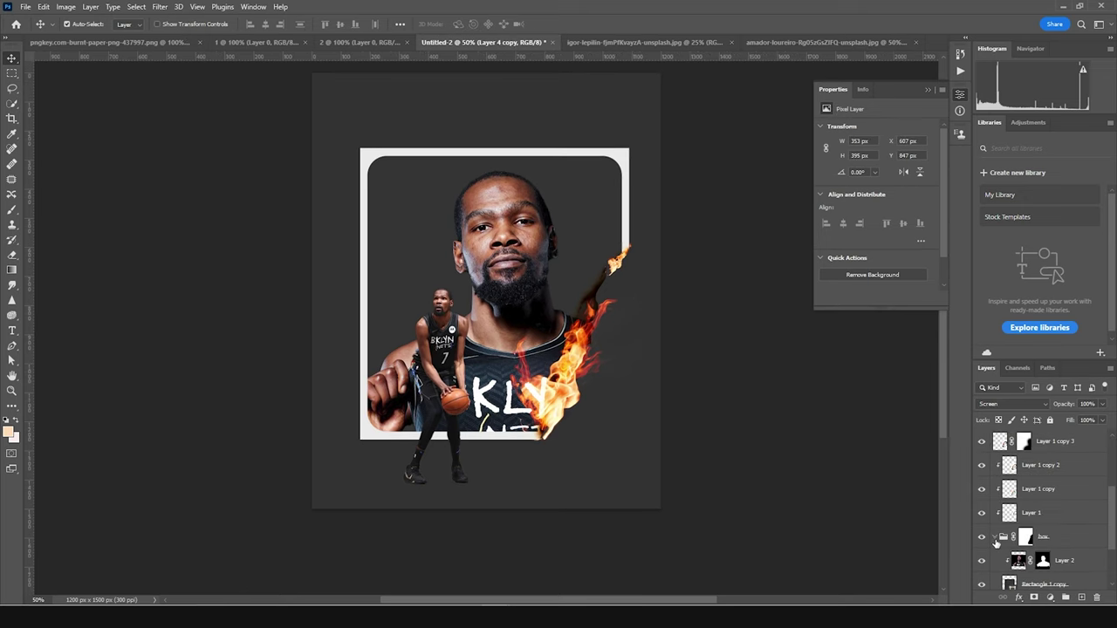
Scale the selected flame and frame layers to about 88% and move them up
{"action": "left_click", "coordinate": [996, 539]}
{"action": "left_click", "coordinate": [1006, 541]}
{"action": "scroll", "coordinate": [1008, 533], "scroll_direction": "up", "scroll_amount": 3}
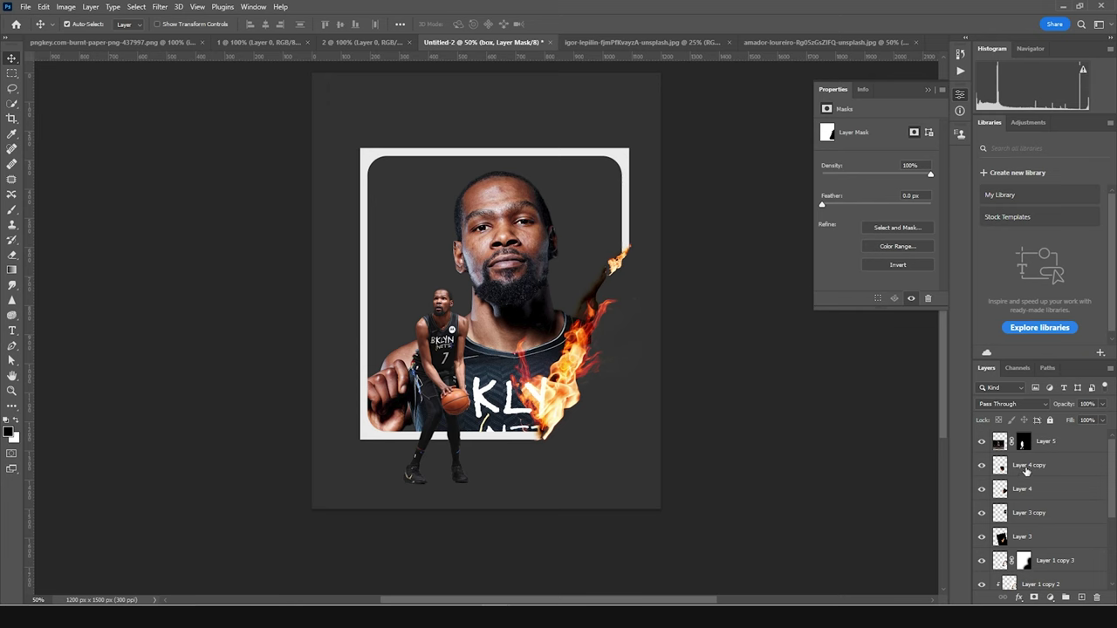
{"action": "left_click", "coordinate": [1026, 470], "text": "shift"}
{"action": "key", "text": "ctrl+t"}
{"action": "left_click_drag", "start_coordinate": [733, 74], "coordinate": [707, 91]}
{"action": "left_click_drag", "start_coordinate": [589, 225], "coordinate": [588, 197]}
{"action": "key", "text": "Return"}
Move the Layer 2 portrait up the layer stack and hide it
{"action": "scroll", "coordinate": [1039, 515], "scroll_direction": "down", "scroll_amount": 3}
{"action": "left_click", "coordinate": [1018, 562]}
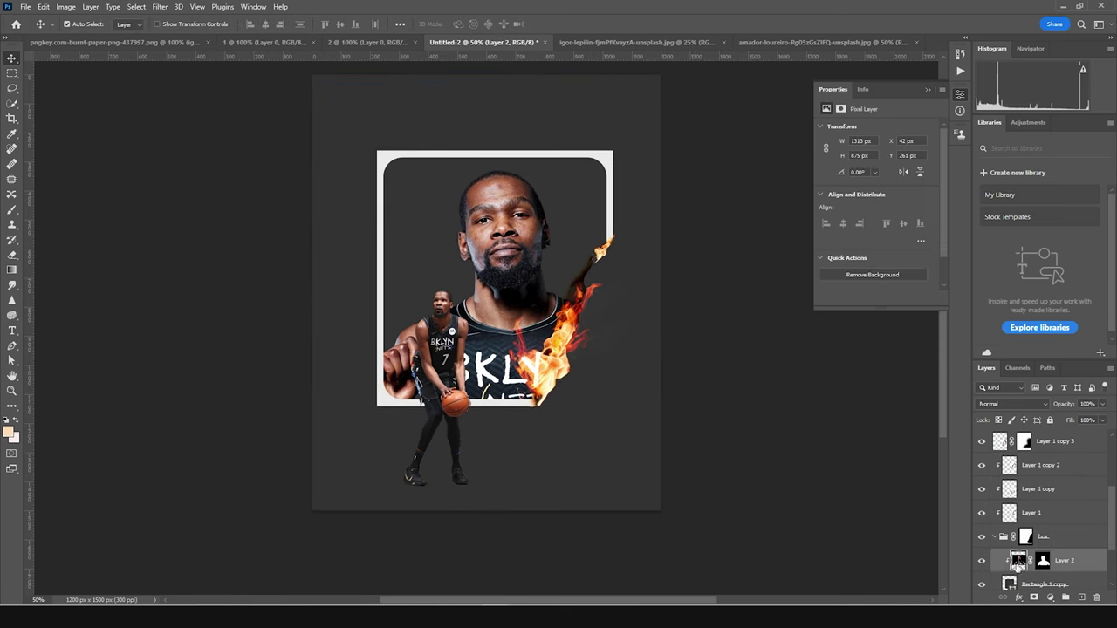
{"action": "left_click_drag", "start_coordinate": [1019, 561], "coordinate": [1042, 455]}
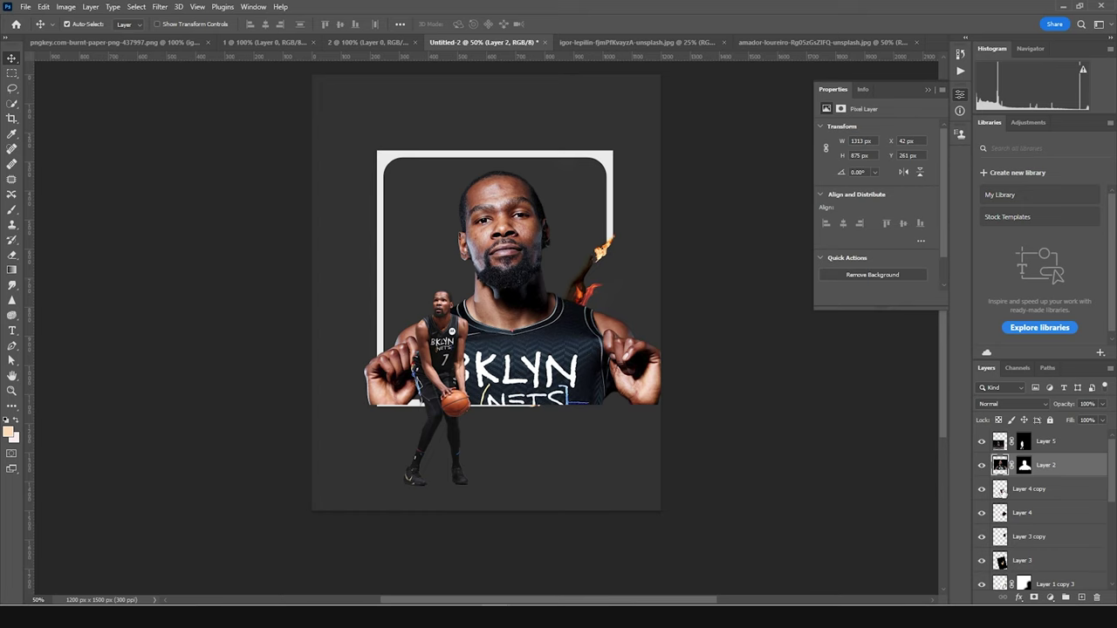
{"action": "left_click", "coordinate": [1004, 491]}
{"action": "left_click", "coordinate": [982, 465]}
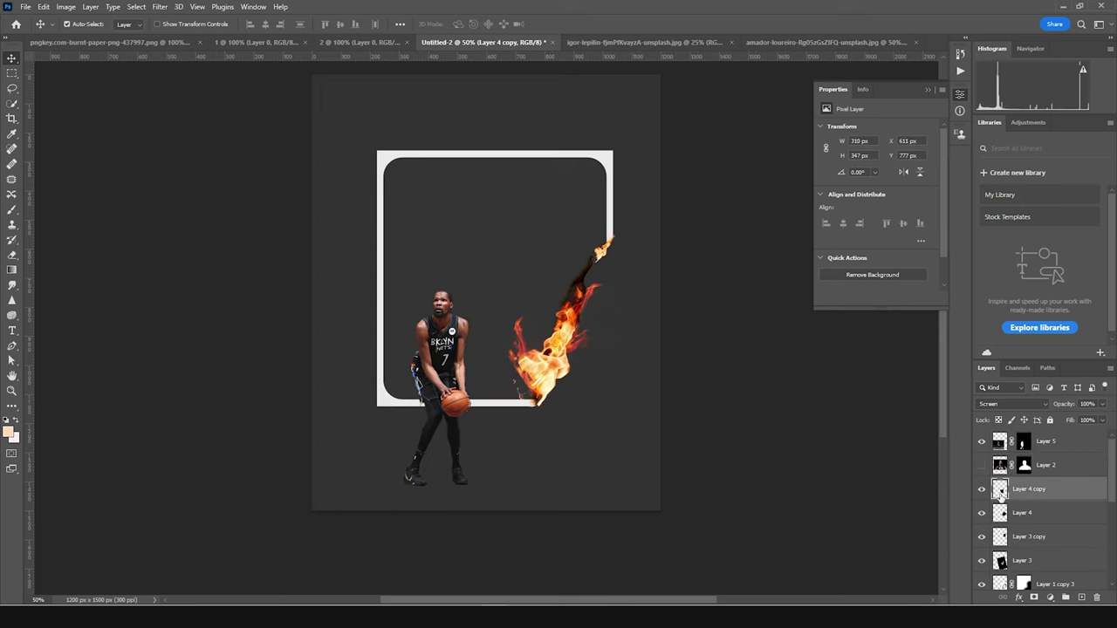
{"action": "scroll", "coordinate": [1002, 501], "scroll_direction": "down", "scroll_amount": 5}
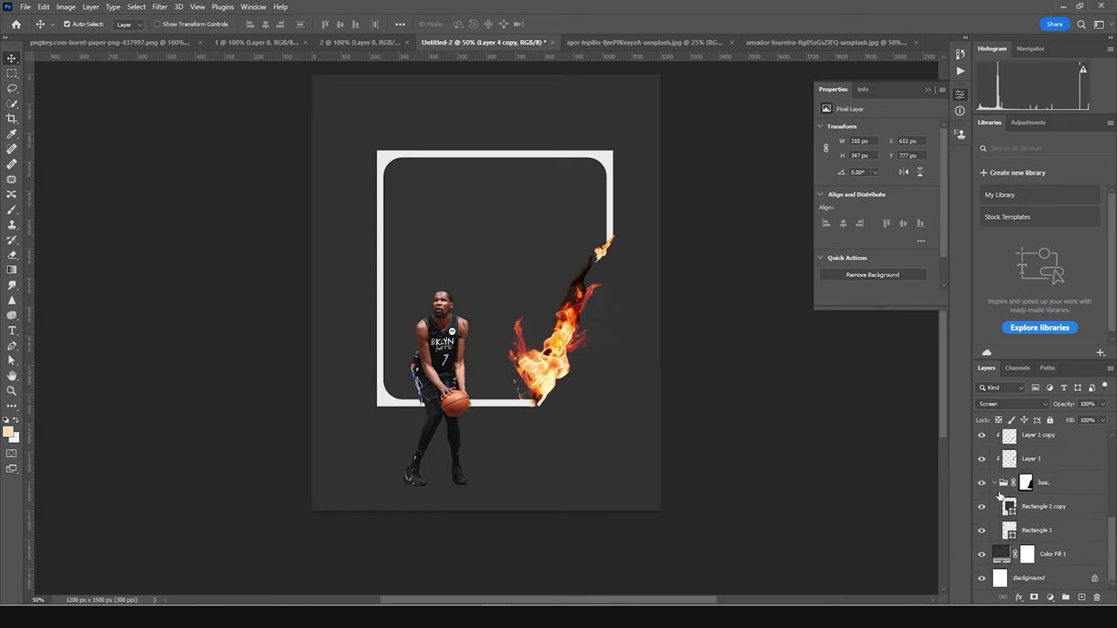
Tilt the frame group about -6°, enlarge it to about 103% and shift it up-left
{"action": "left_click", "coordinate": [1005, 487], "text": "shift"}
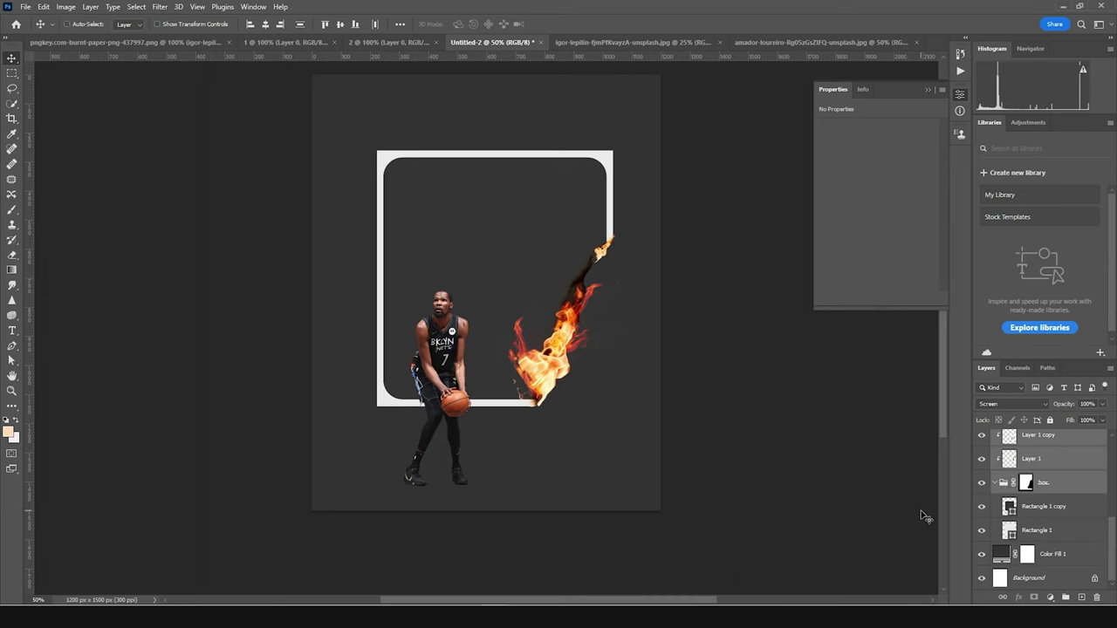
{"action": "key", "text": "ctrl+t"}
{"action": "left_click_drag", "start_coordinate": [752, 556], "coordinate": [808, 556]}
{"action": "left_click_drag", "start_coordinate": [611, 468], "coordinate": [599, 447]}
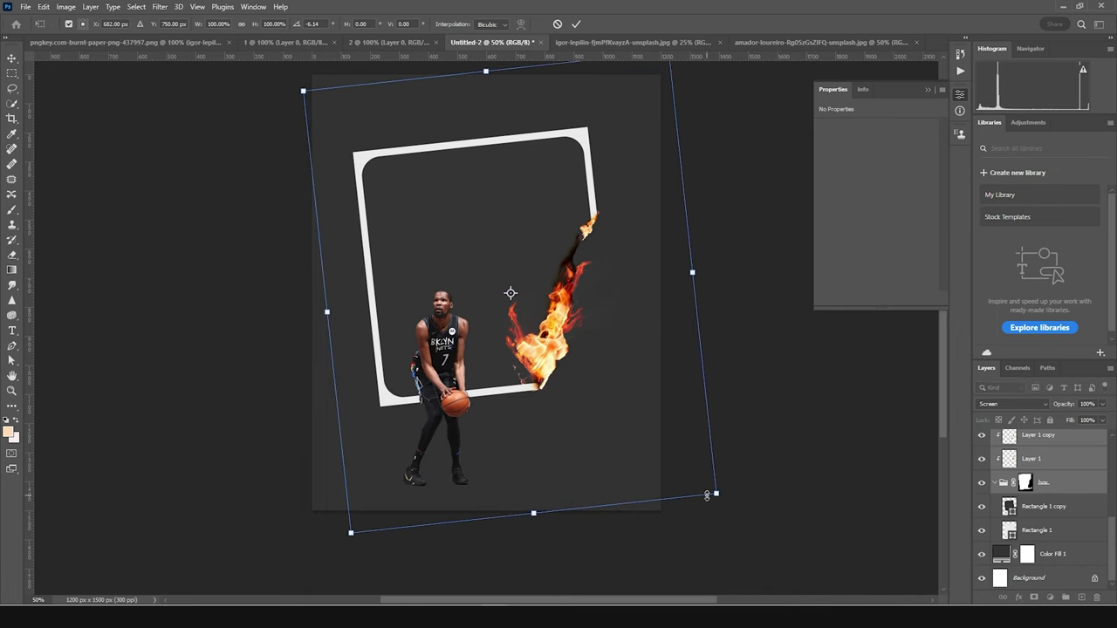
{"action": "left_click_drag", "start_coordinate": [713, 498], "coordinate": [692, 463]}
{"action": "key", "text": "ctrl+h"}
{"action": "key", "text": "Return"}
{"action": "scroll", "coordinate": [1025, 483], "scroll_direction": "up", "scroll_amount": 5}
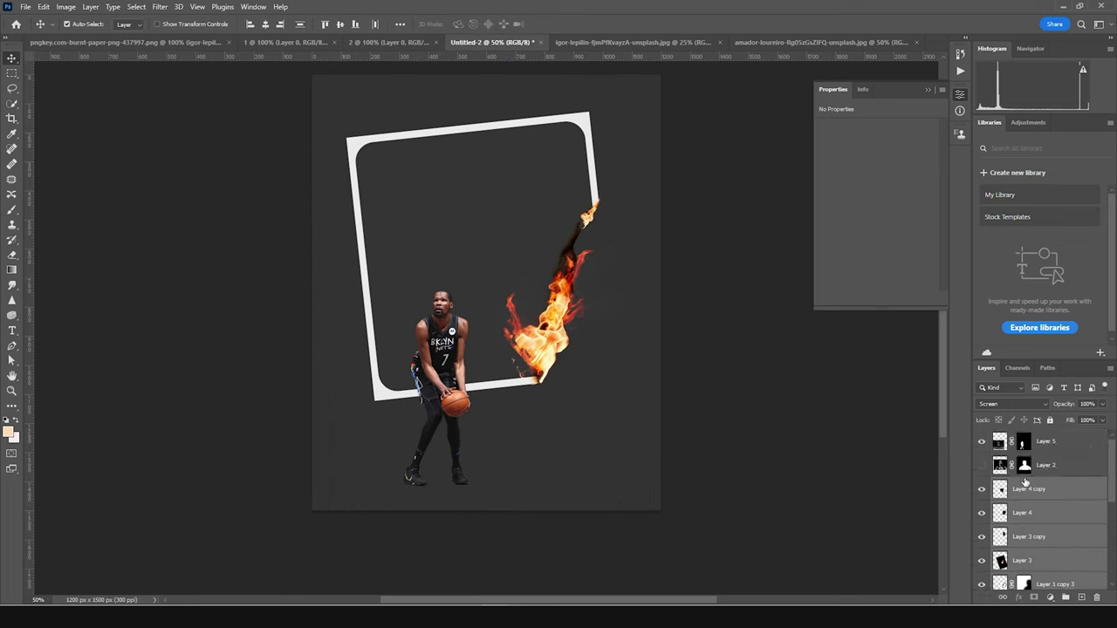
Show the Layer 2 portrait again and move it into the box group
{"action": "left_click", "coordinate": [999, 447]}
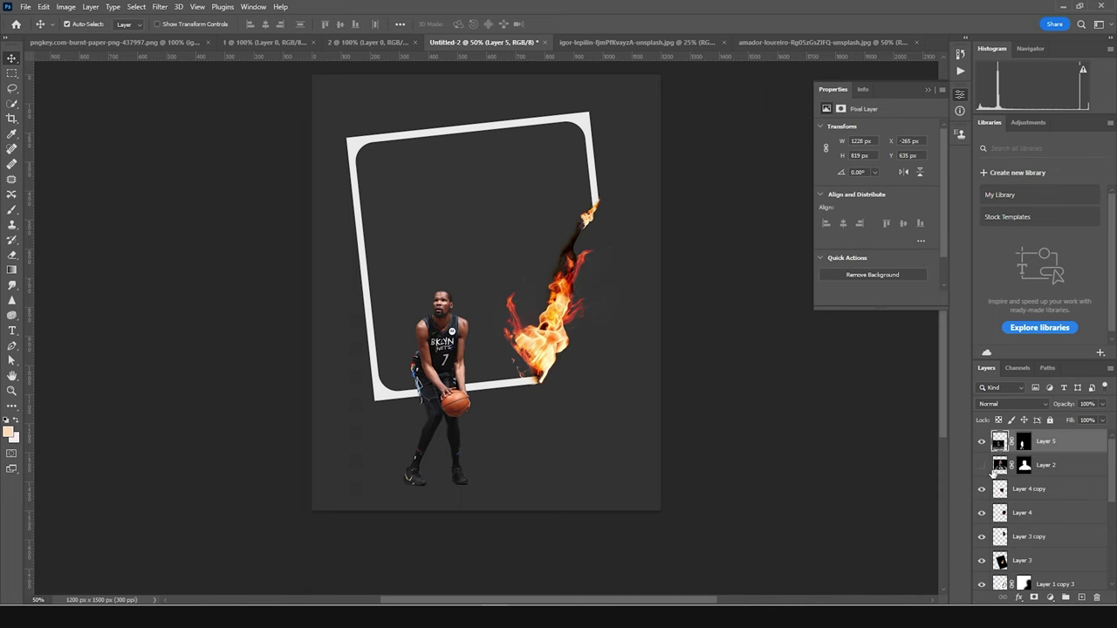
{"action": "left_click", "coordinate": [981, 469]}
{"action": "left_click", "coordinate": [1002, 468]}
{"action": "scroll", "coordinate": [1026, 506], "scroll_direction": "down", "scroll_amount": 2}
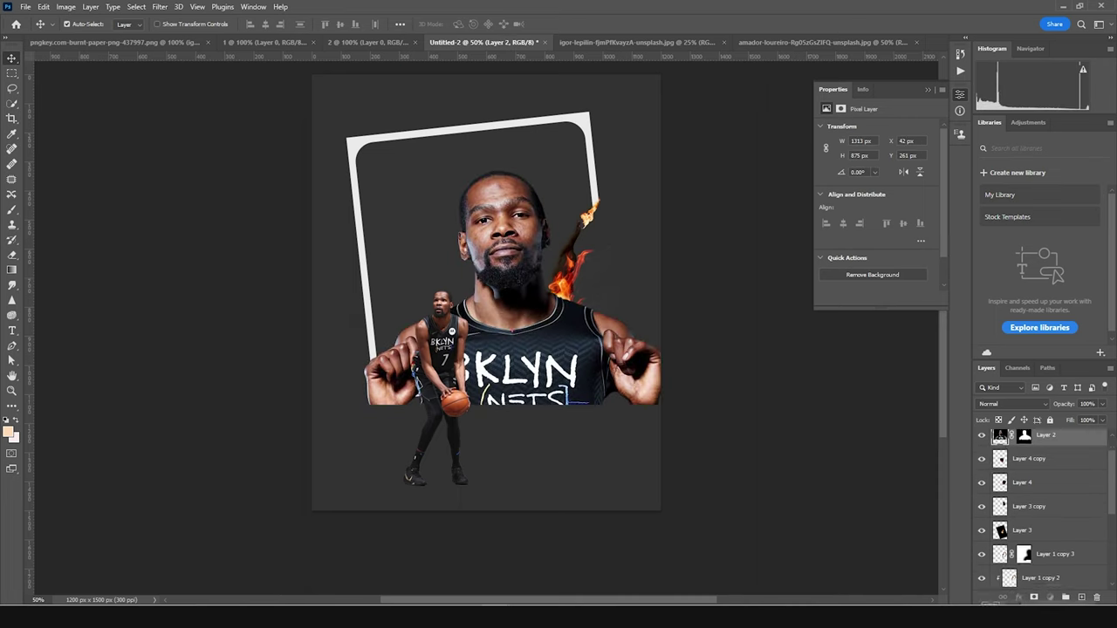
{"action": "scroll", "coordinate": [1025, 506], "scroll_direction": "down", "scroll_amount": 3}
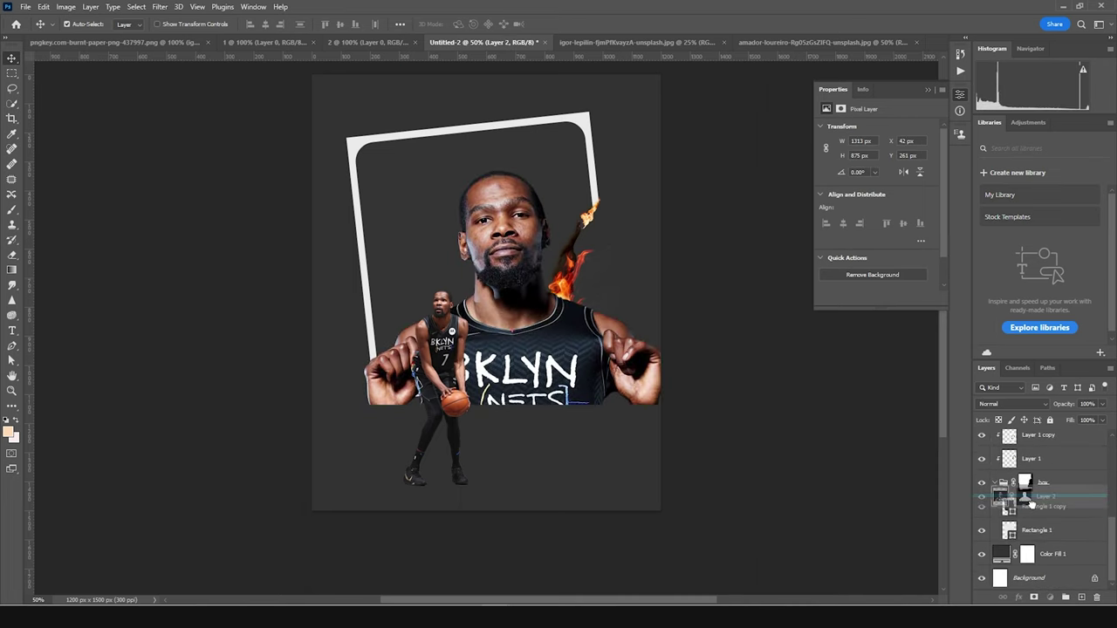
{"action": "left_click_drag", "start_coordinate": [1039, 463], "coordinate": [1033, 509]}
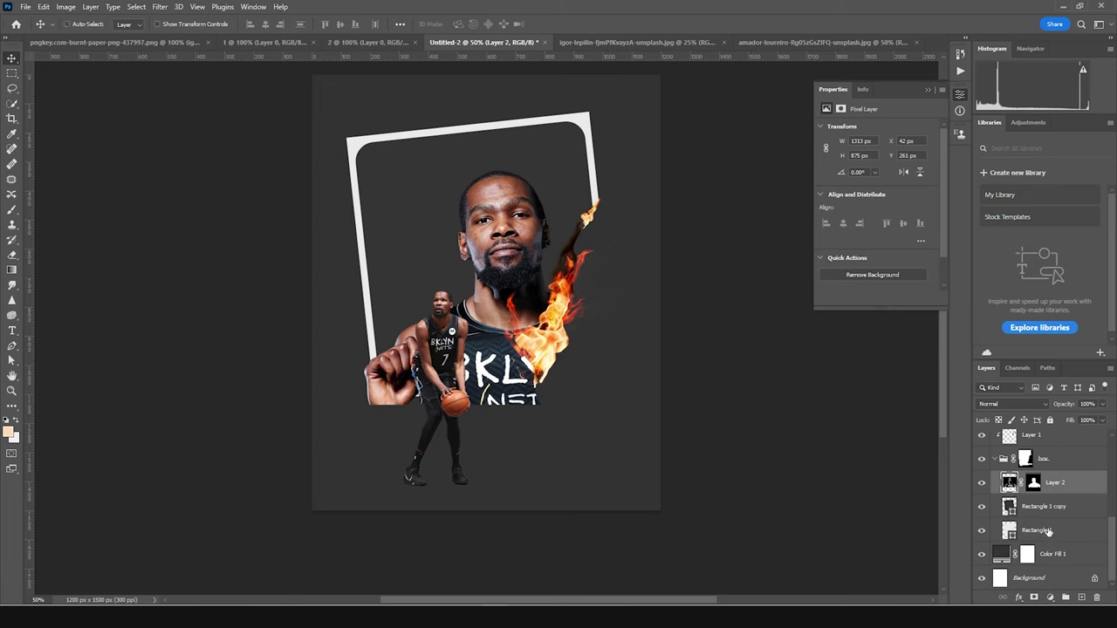
{"action": "key", "text": "ctrl+t"}
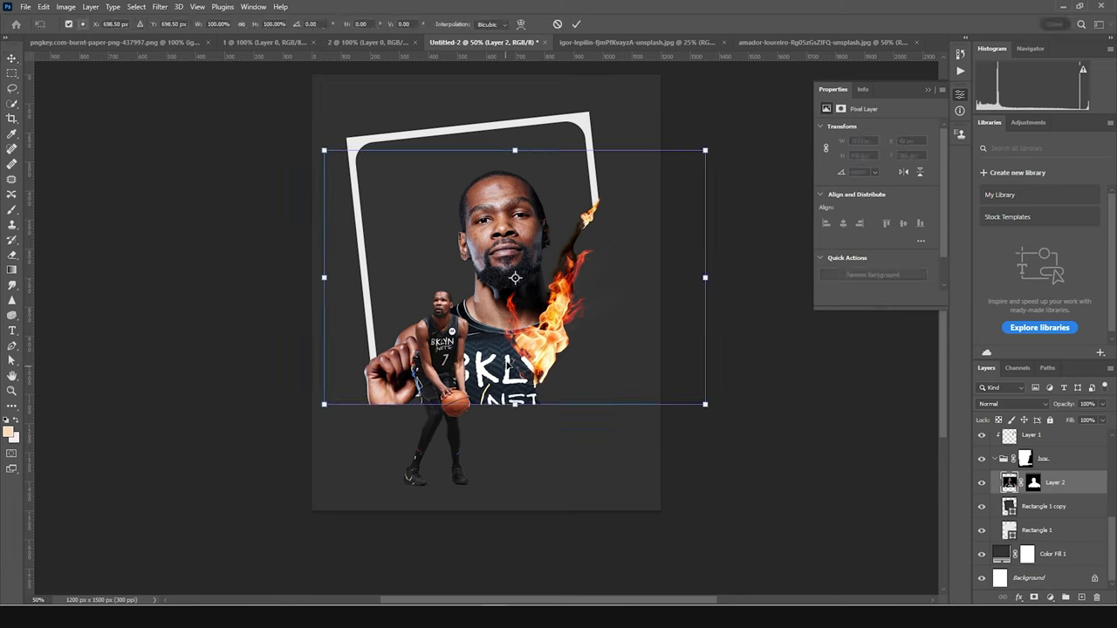
{"action": "key", "text": "Return"}
Clip the portrait inside the frame and enlarge it, shifting it up and left
{"action": "right_click", "coordinate": [1083, 494]}
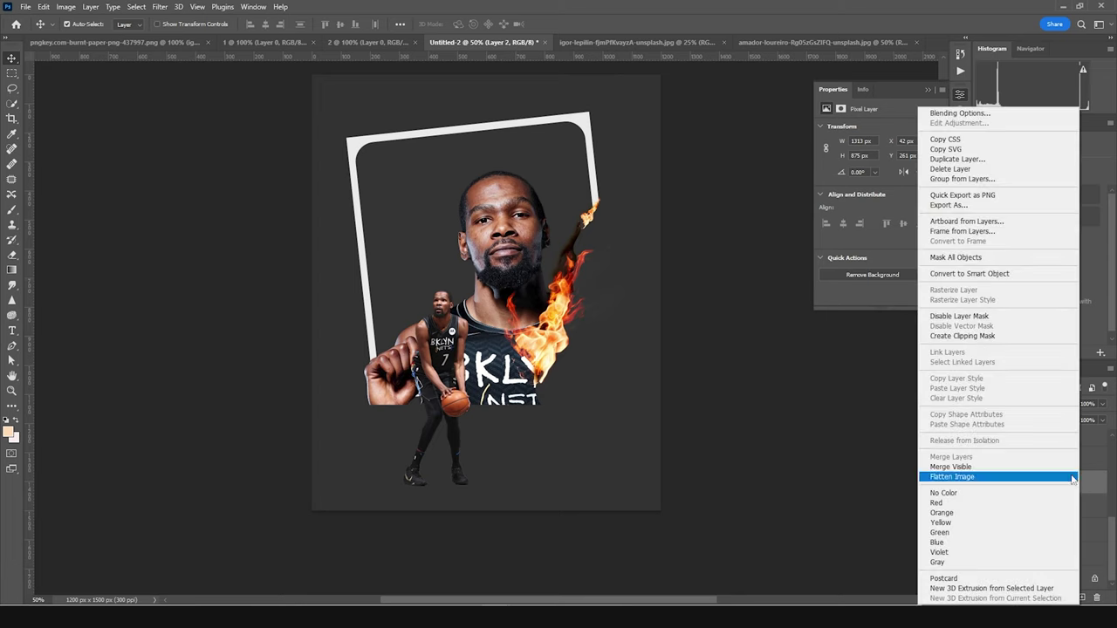
{"action": "left_click", "coordinate": [984, 336]}
{"action": "key", "text": "ctrl+t"}
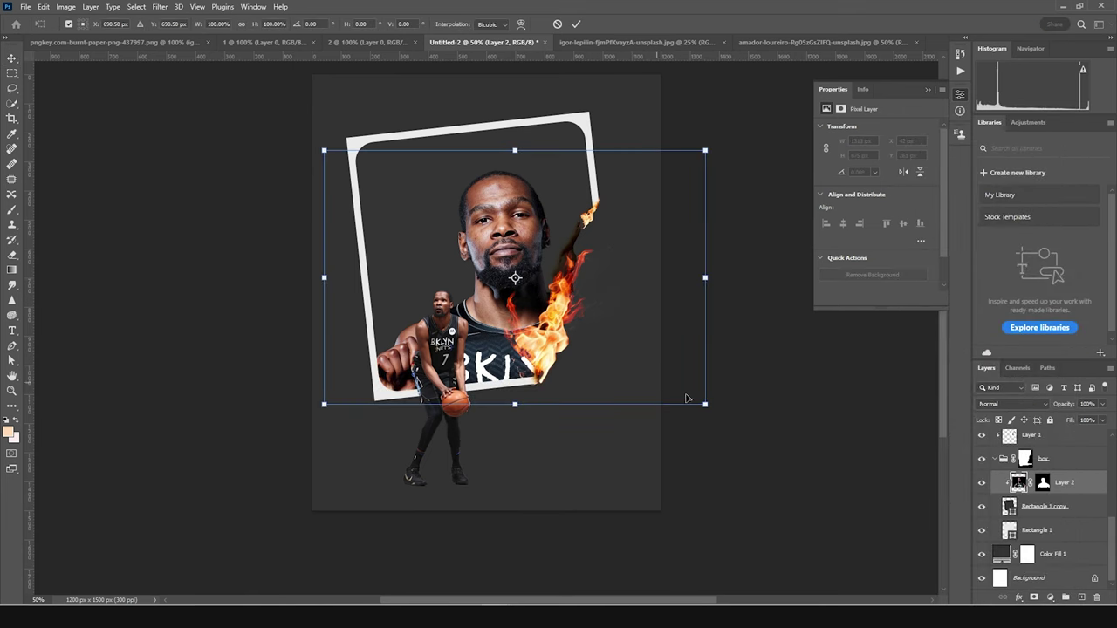
{"action": "left_click_drag", "start_coordinate": [707, 392], "coordinate": [721, 414]}
{"action": "left_click_drag", "start_coordinate": [572, 336], "coordinate": [551, 308]}
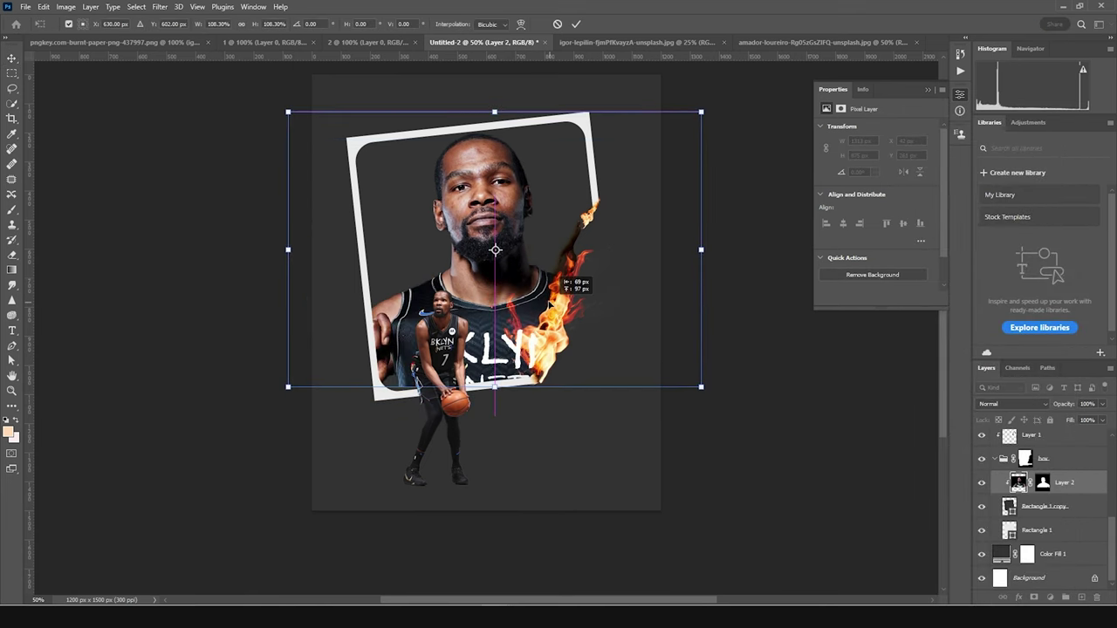
{"action": "left_click_drag", "start_coordinate": [547, 306], "coordinate": [548, 306]}
{"action": "left_click_drag", "start_coordinate": [699, 388], "coordinate": [719, 387]}
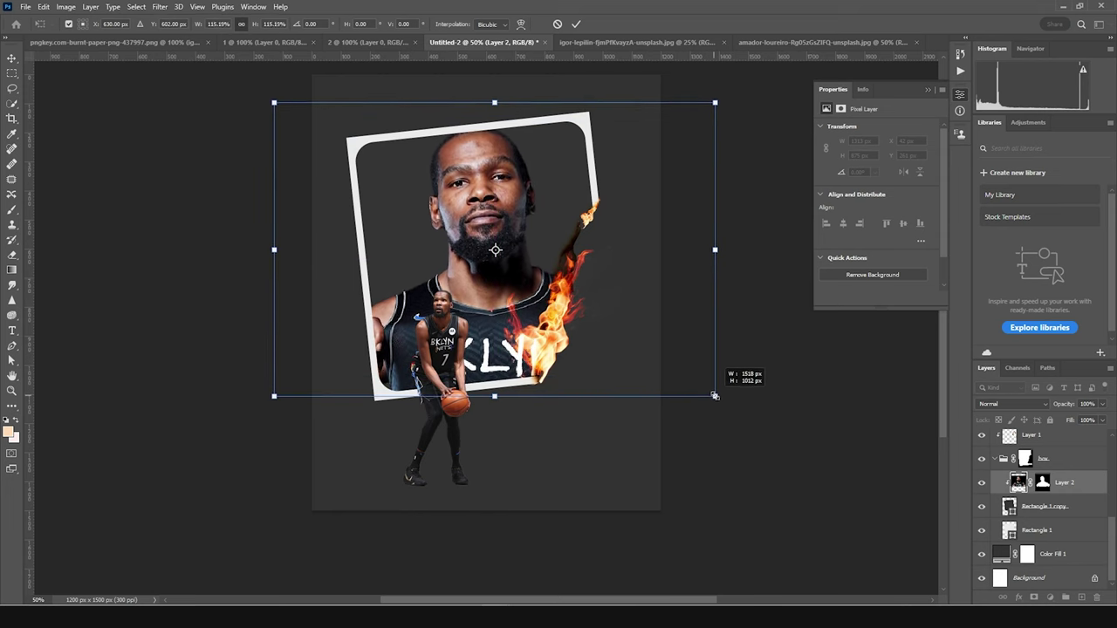
{"action": "left_click_drag", "start_coordinate": [665, 345], "coordinate": [670, 324]}
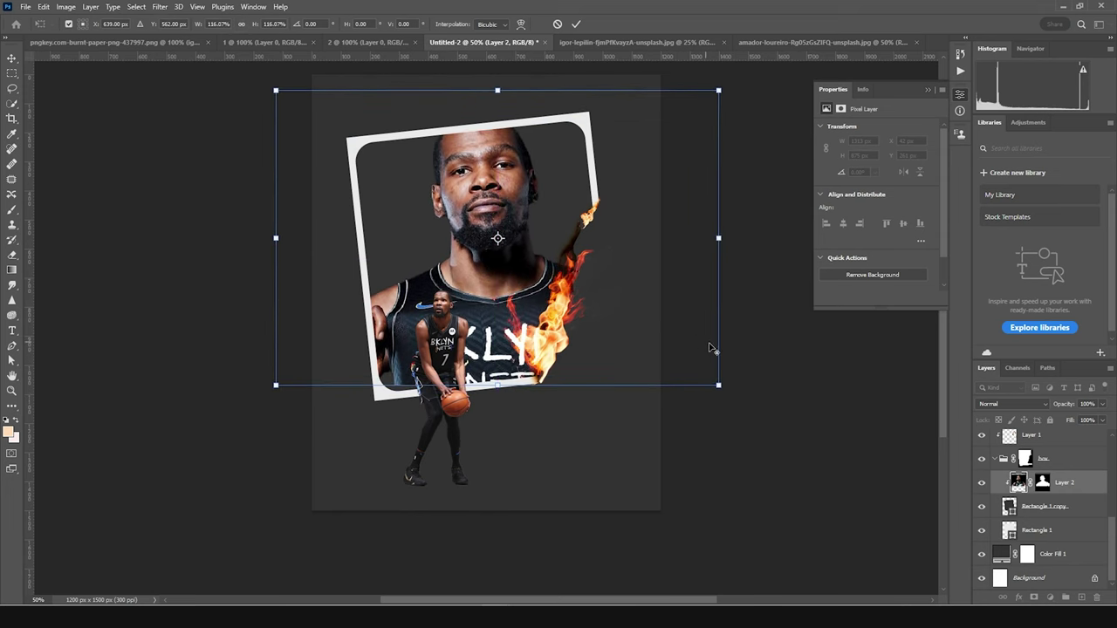
{"action": "left_click_drag", "start_coordinate": [716, 382], "coordinate": [723, 387]}
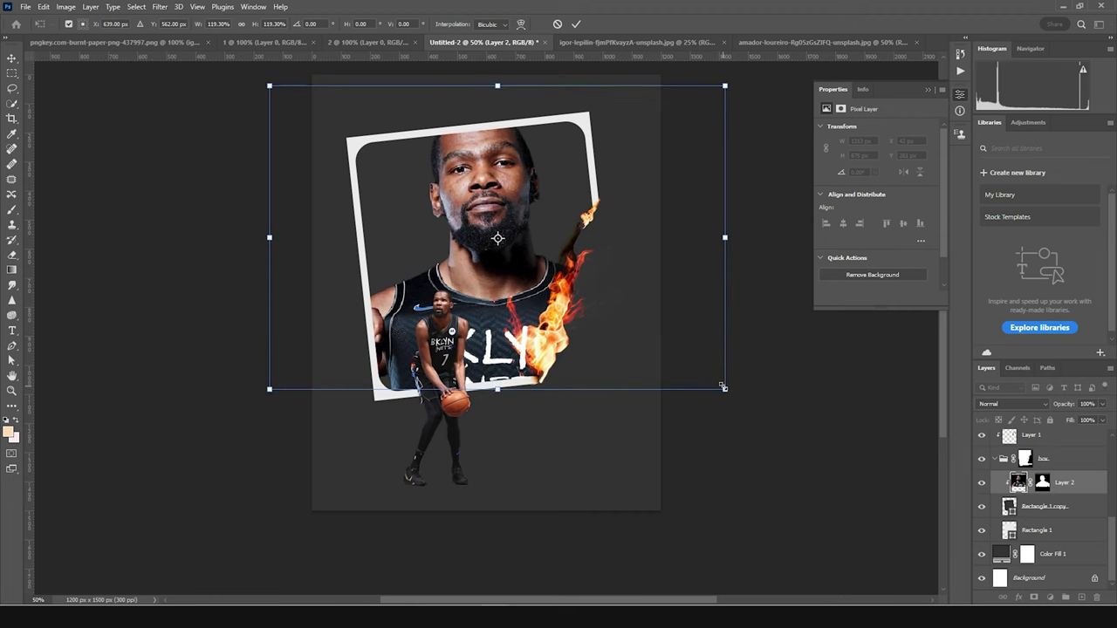
{"action": "key", "text": "Return"}
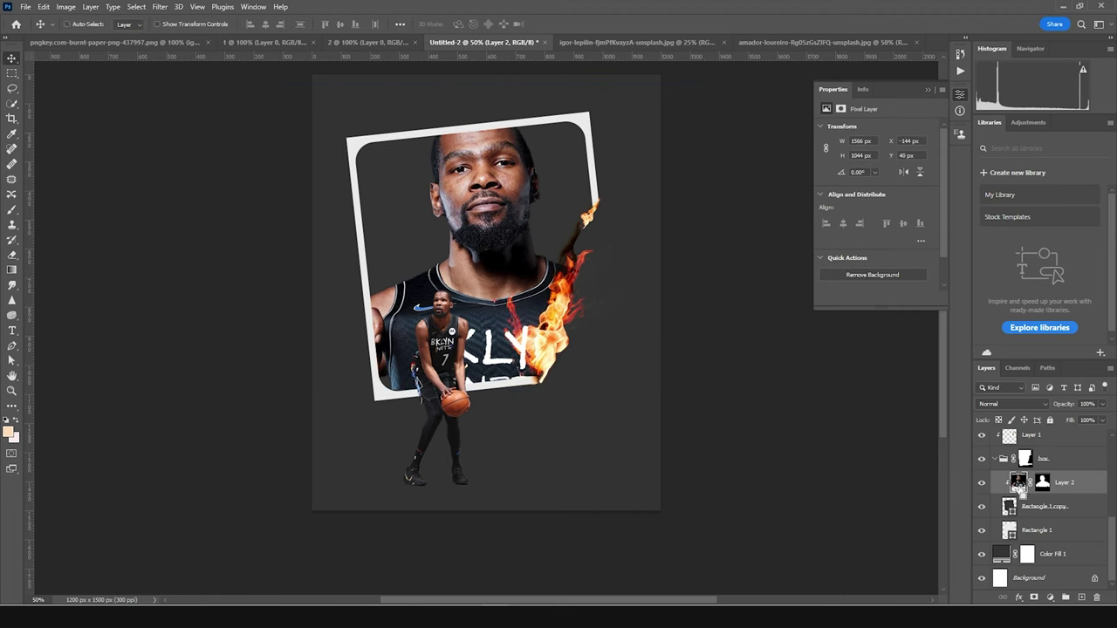
Duplicate the portrait and place the unclipped Layer 2 copy above the box group
{"action": "key", "text": "ctrl+j"}
{"action": "left_click_drag", "start_coordinate": [1017, 484], "coordinate": [1038, 451]}
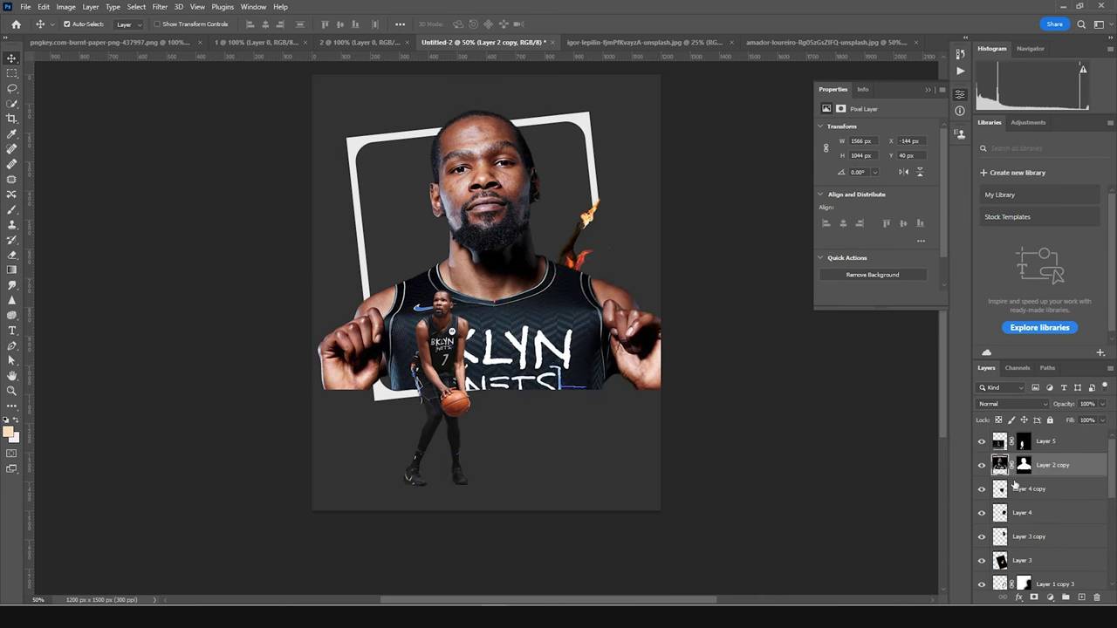
{"action": "left_click", "coordinate": [1024, 466]}
Paint black on the Layer 2 copy mask over the right arm to reveal the flames
{"action": "key", "text": "b"}
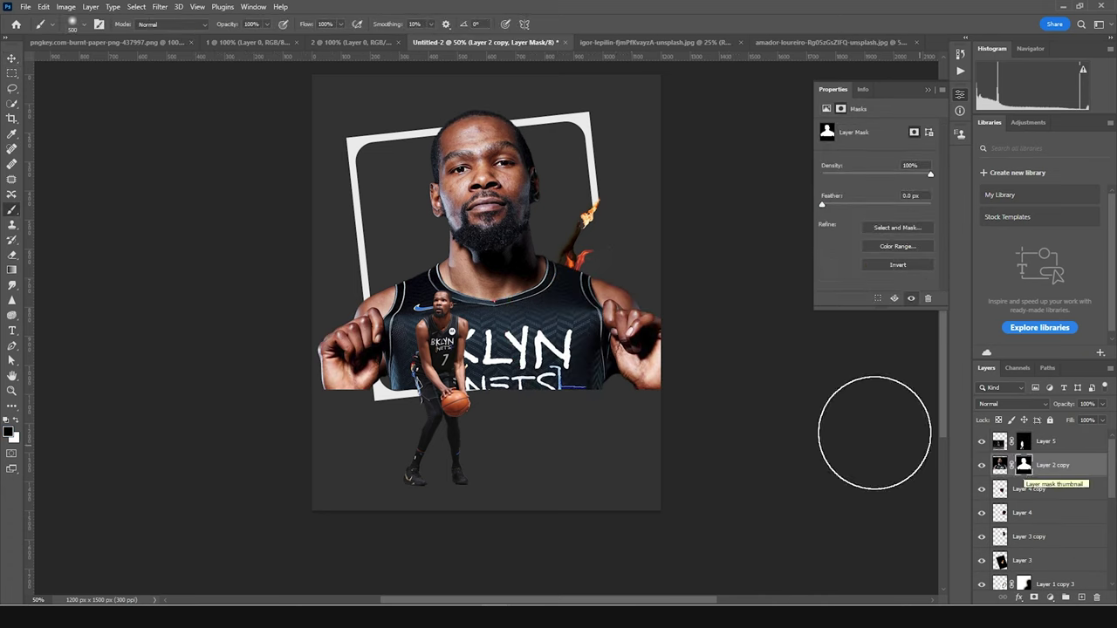
{"action": "mouse_move", "coordinate": [636, 241]}
{"action": "left_mouse_down"}
{"action": "mouse_move", "coordinate": [544, 412]}
{"action": "mouse_move", "coordinate": [667, 308]}
{"action": "mouse_move", "coordinate": [620, 383]}
{"action": "mouse_move", "coordinate": [573, 352]}
{"action": "mouse_move", "coordinate": [326, 394]}
{"action": "mouse_move", "coordinate": [326, 442]}
{"action": "left_mouse_up"}
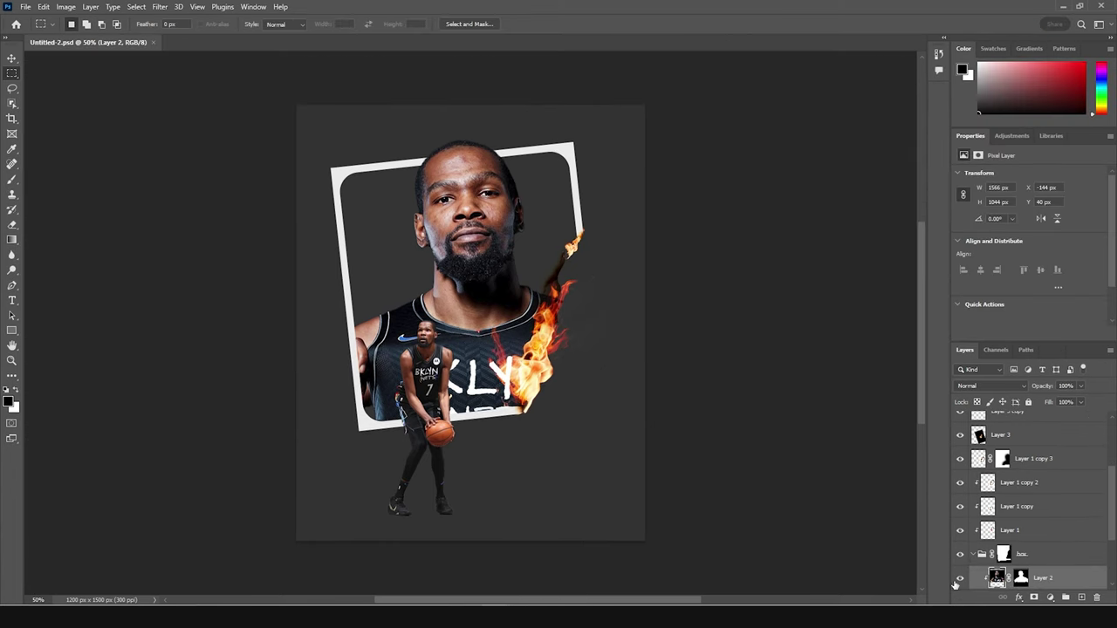
{"action": "scroll", "coordinate": [983, 484], "scroll_direction": "up", "scroll_amount": 5}
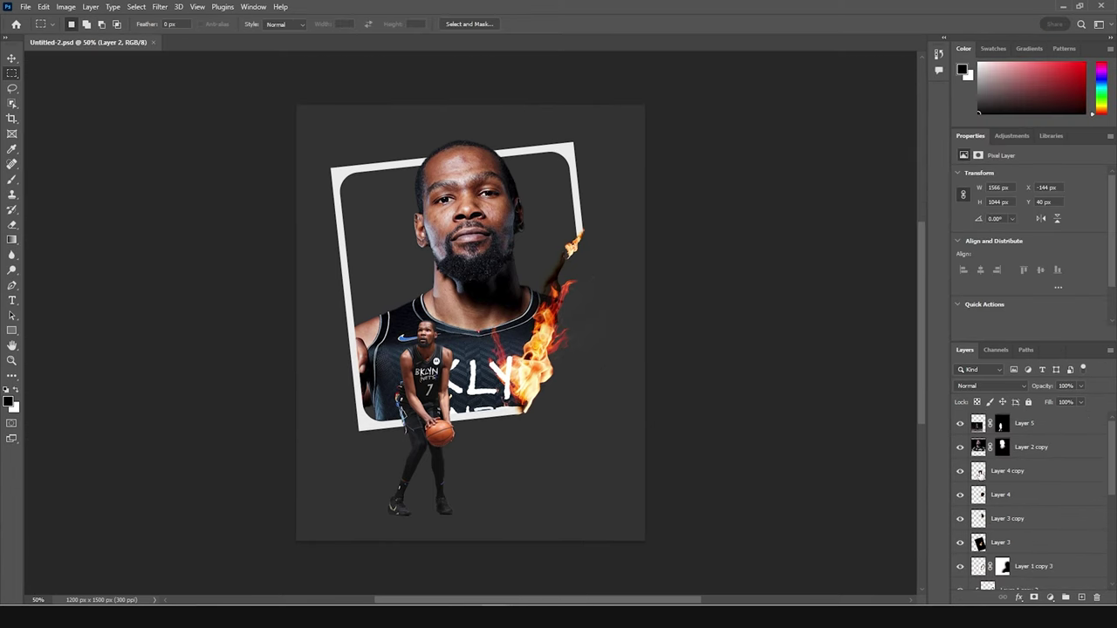
{"action": "left_click", "coordinate": [979, 448]}
{"action": "left_click", "coordinate": [161, 7]}
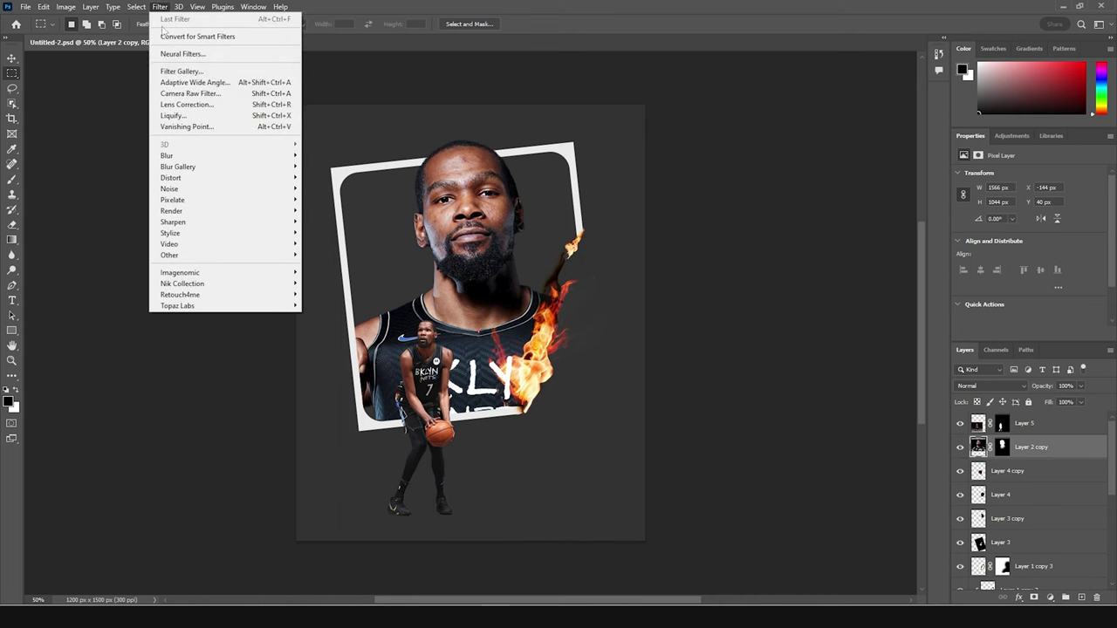
Apply Camera Raw to Layer 2 copy: highlights -81, shadows +38, clarity +35, vibrance -57, exposure -0.25
{"action": "left_click", "coordinate": [188, 94]}
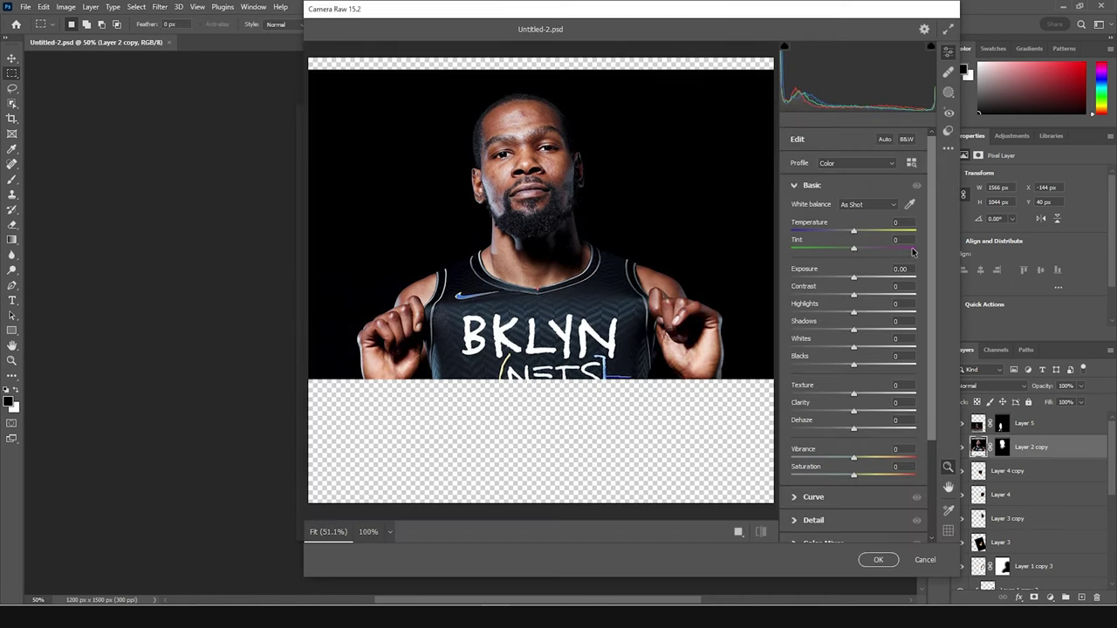
{"action": "left_click", "coordinate": [801, 313]}
{"action": "left_click_drag", "start_coordinate": [801, 314], "coordinate": [804, 312]}
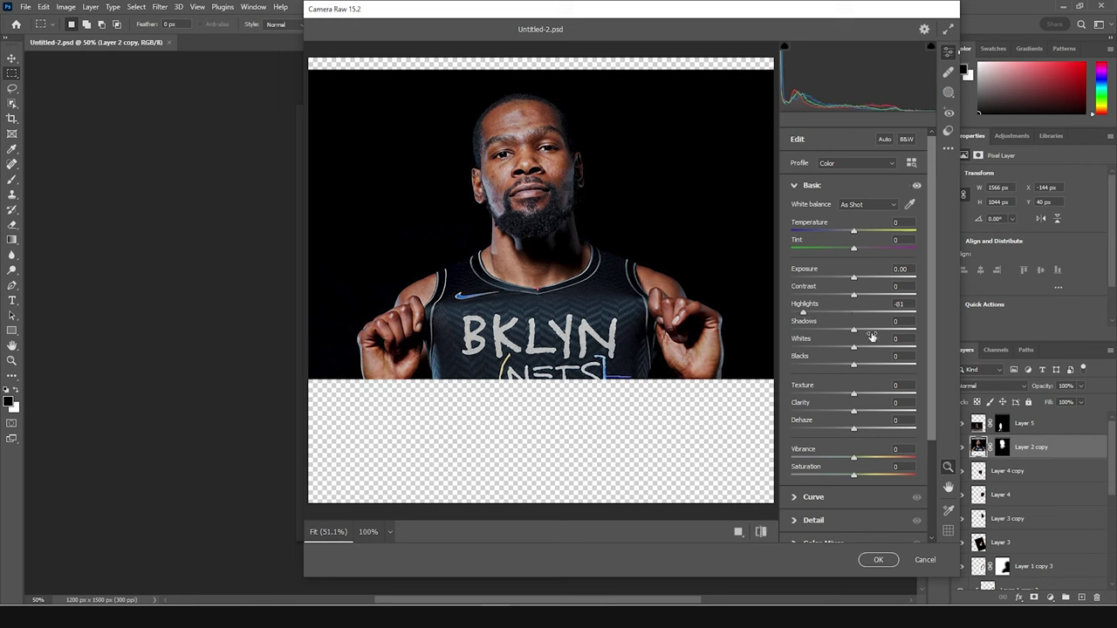
{"action": "left_click_drag", "start_coordinate": [867, 330], "coordinate": [875, 328]}
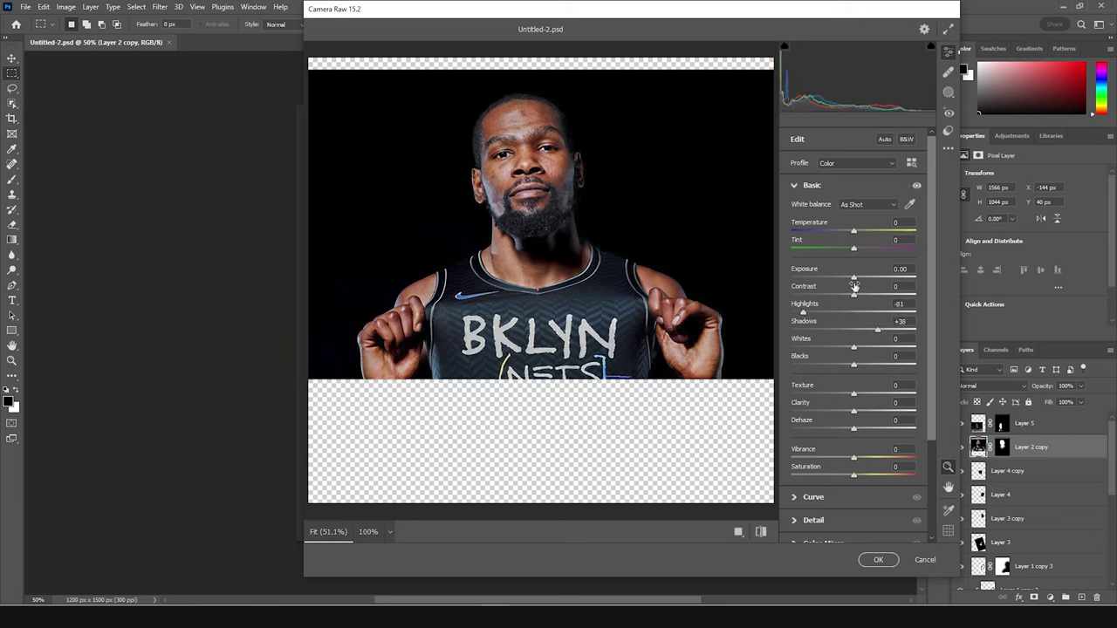
{"action": "left_click_drag", "start_coordinate": [854, 279], "coordinate": [858, 280]}
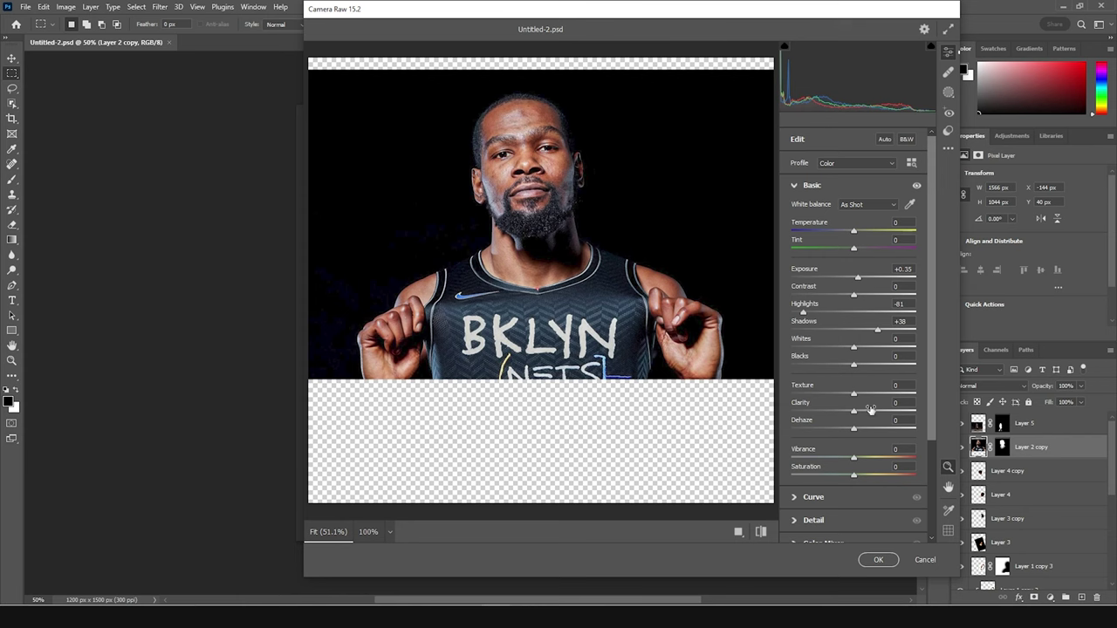
{"action": "left_click_drag", "start_coordinate": [872, 412], "coordinate": [865, 398]}
{"action": "left_click_drag", "start_coordinate": [824, 462], "coordinate": [816, 459]}
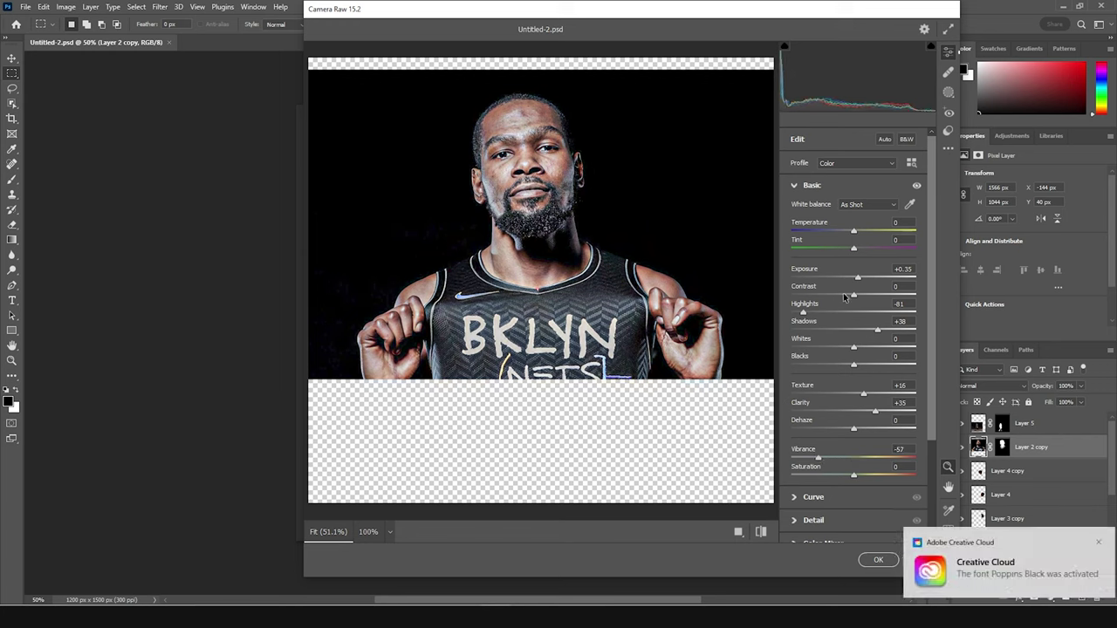
{"action": "left_click_drag", "start_coordinate": [859, 281], "coordinate": [851, 279]}
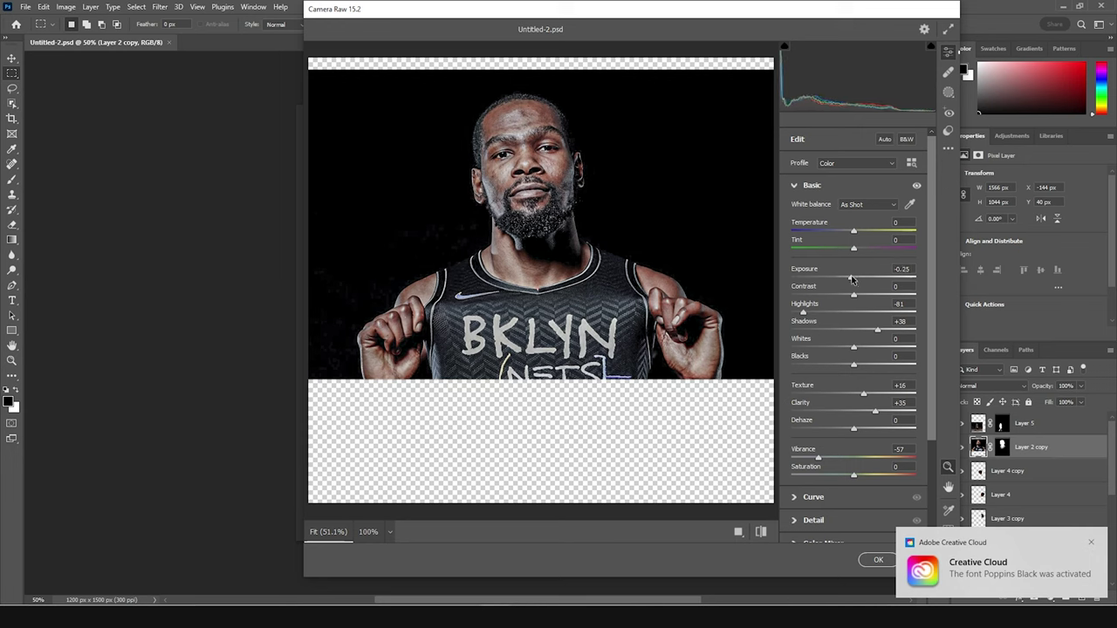
{"action": "scroll", "coordinate": [839, 505], "scroll_direction": "down", "scroll_amount": 3}
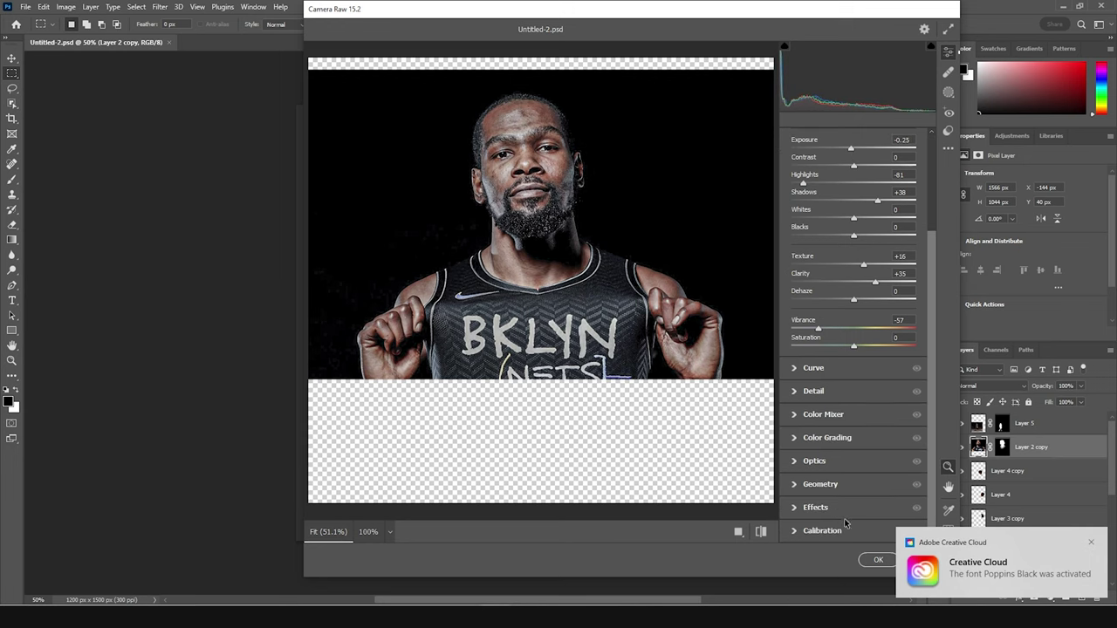
{"action": "left_click", "coordinate": [877, 560]}
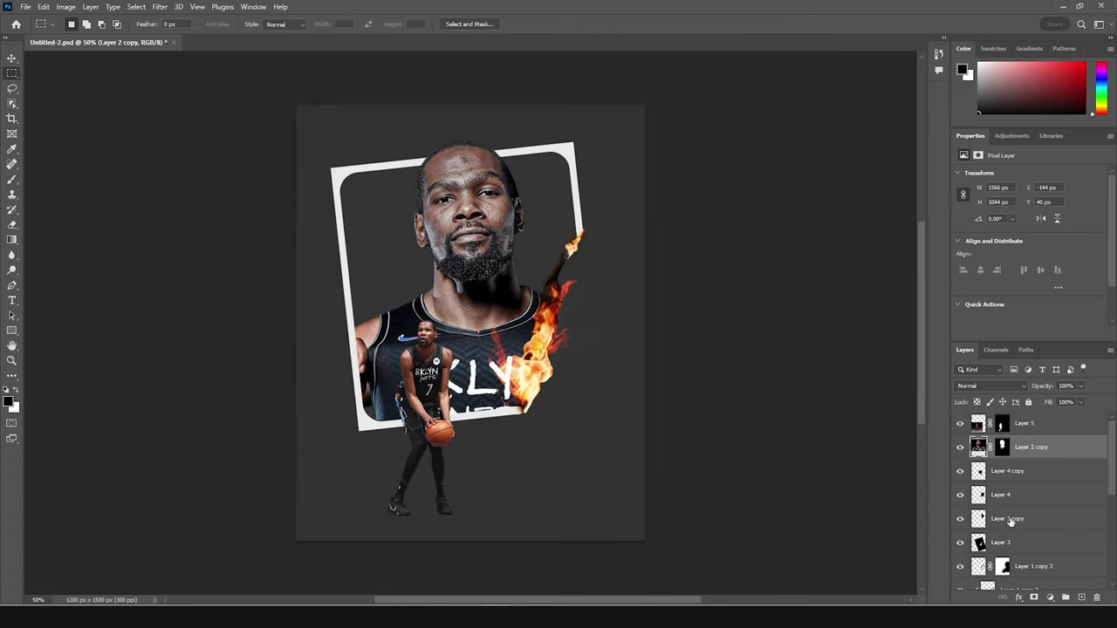
{"action": "scroll", "coordinate": [1010, 520], "scroll_direction": "down", "scroll_amount": 5}
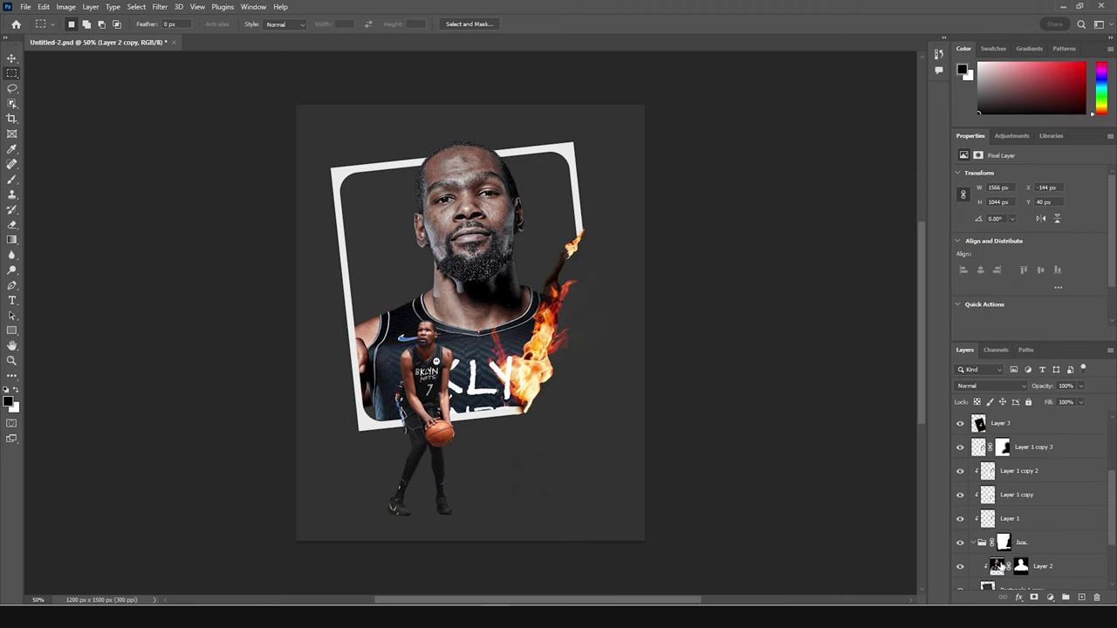
Reapply the last Camera Raw filter to the framed portrait on Layer 2
{"action": "left_click", "coordinate": [994, 565]}
{"action": "left_click", "coordinate": [160, 7]}
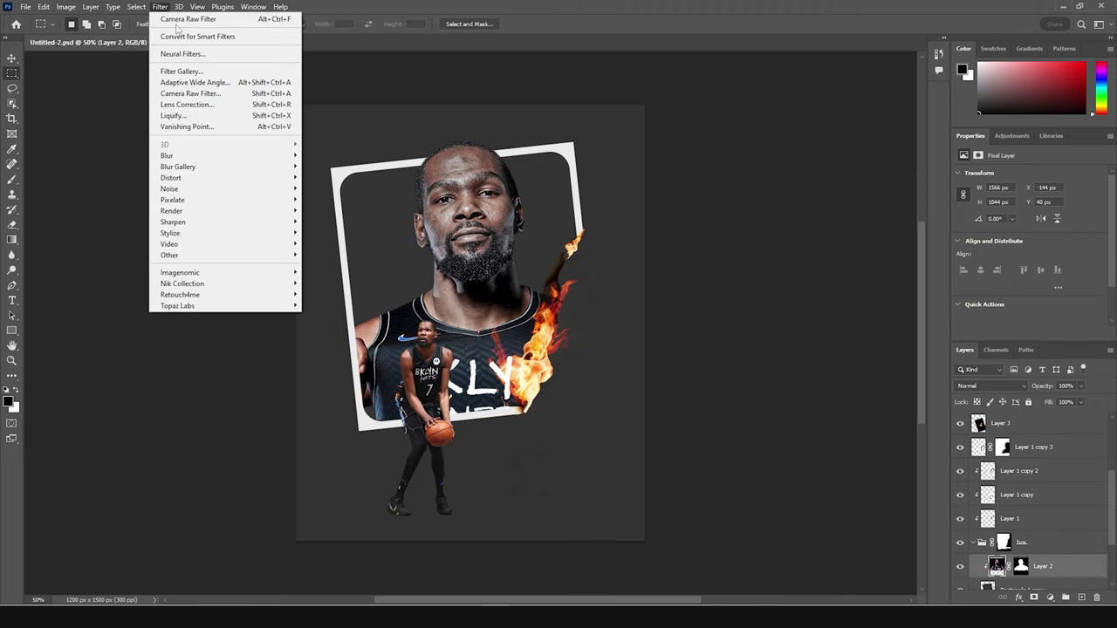
{"action": "left_click", "coordinate": [179, 21]}
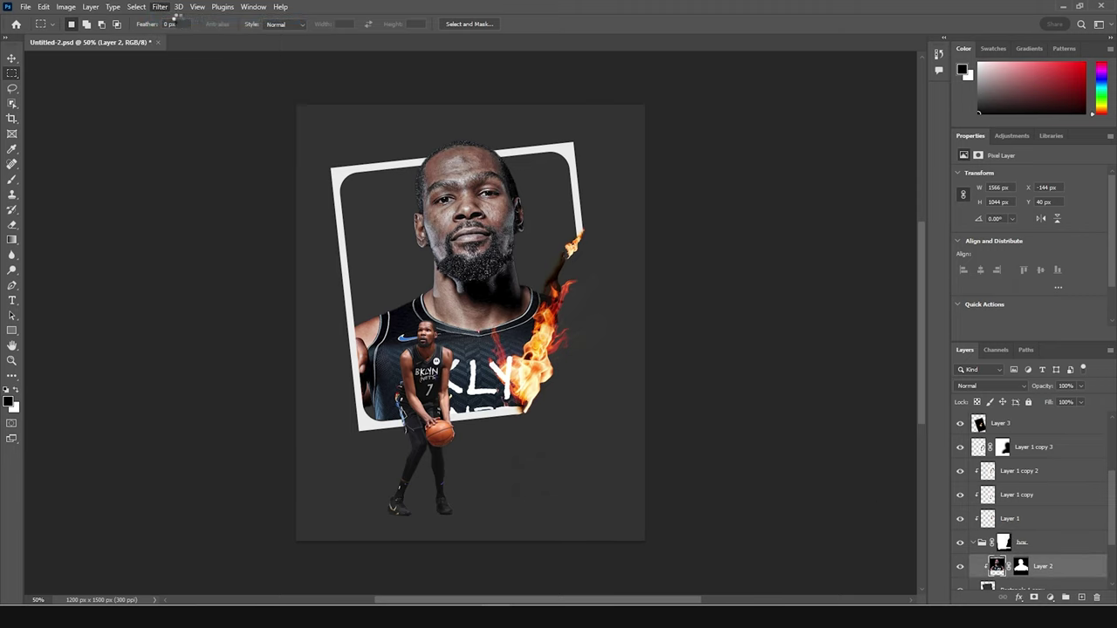
Give Layer 5's player the previous Camera Raw settings with exposure +1.55 and shadows +48
{"action": "scroll", "coordinate": [1047, 502], "scroll_direction": "up", "scroll_amount": 3}
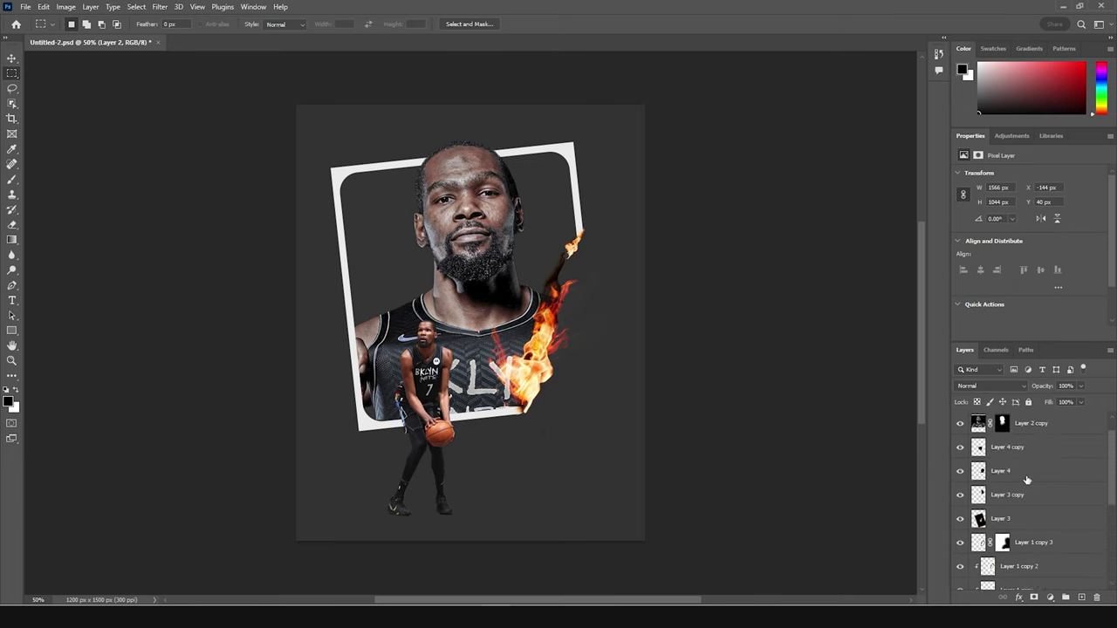
{"action": "left_click", "coordinate": [979, 434]}
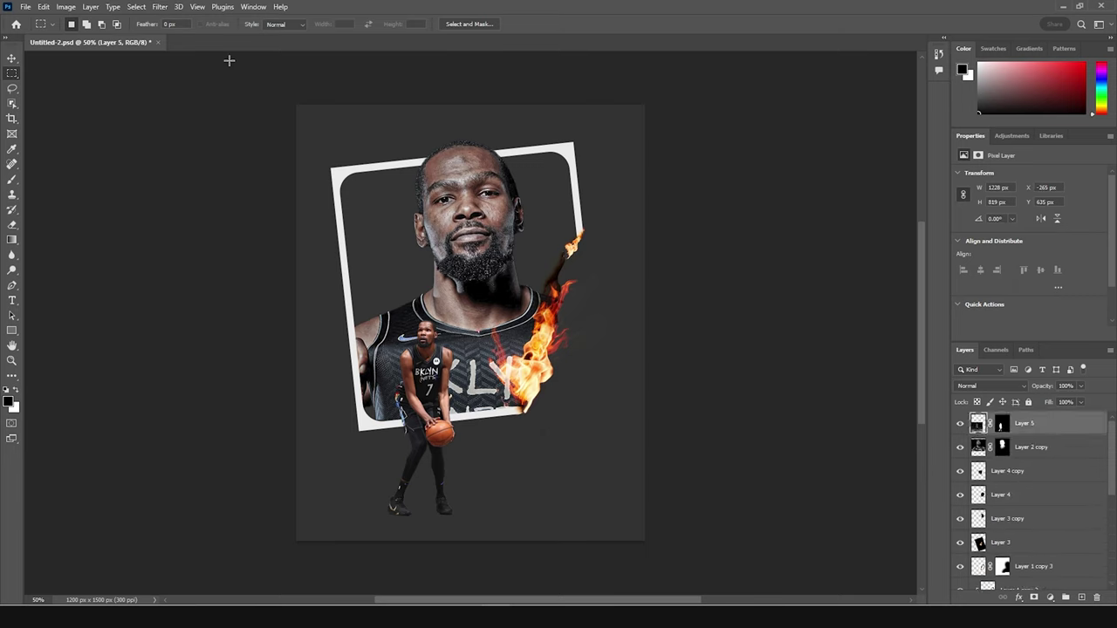
{"action": "left_click", "coordinate": [159, 7]}
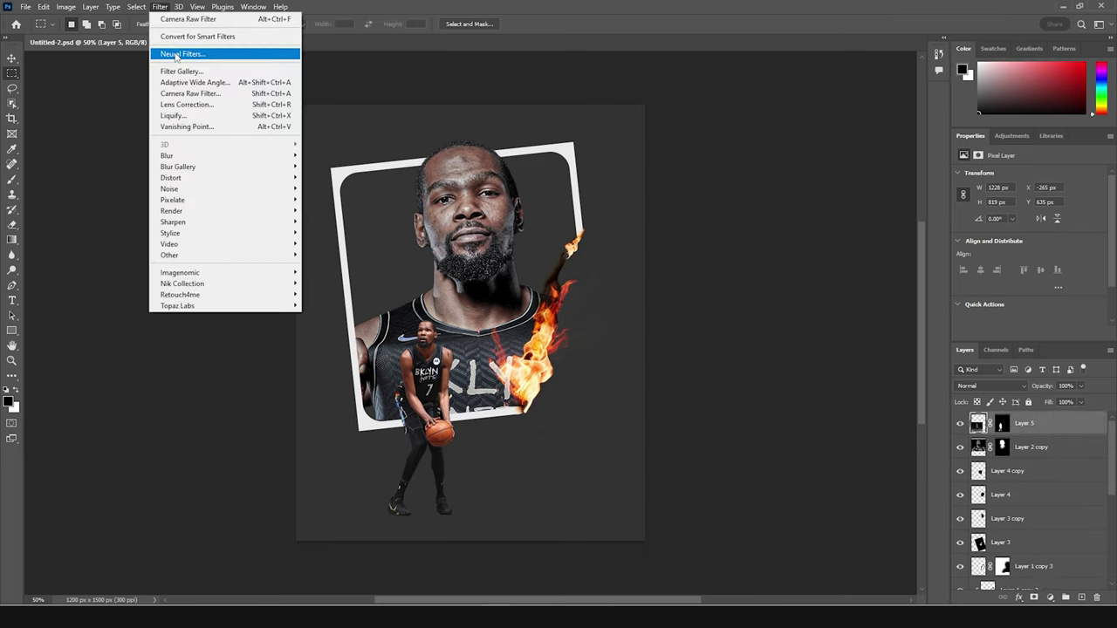
{"action": "left_click", "coordinate": [193, 95]}
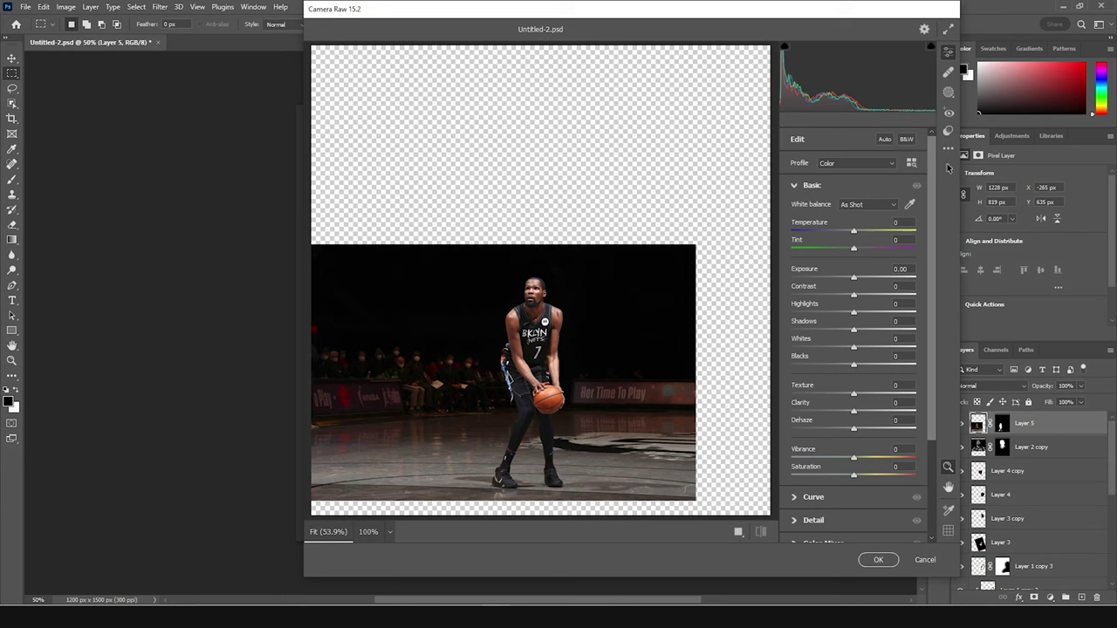
{"action": "left_click", "coordinate": [948, 149]}
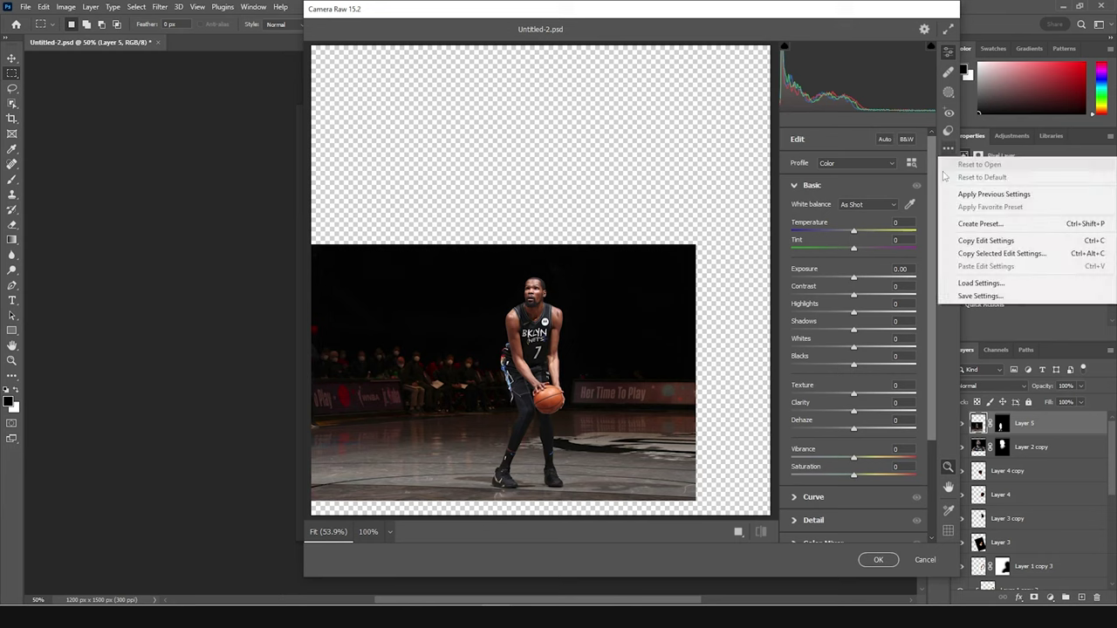
{"action": "left_click", "coordinate": [960, 188]}
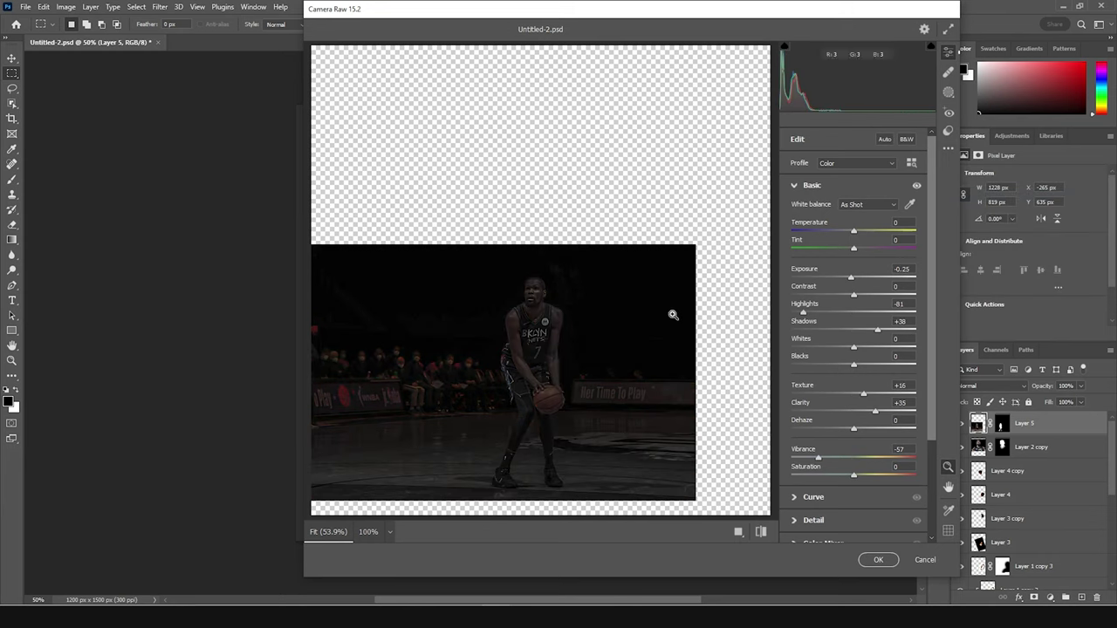
{"action": "left_click_drag", "start_coordinate": [855, 280], "coordinate": [877, 279]}
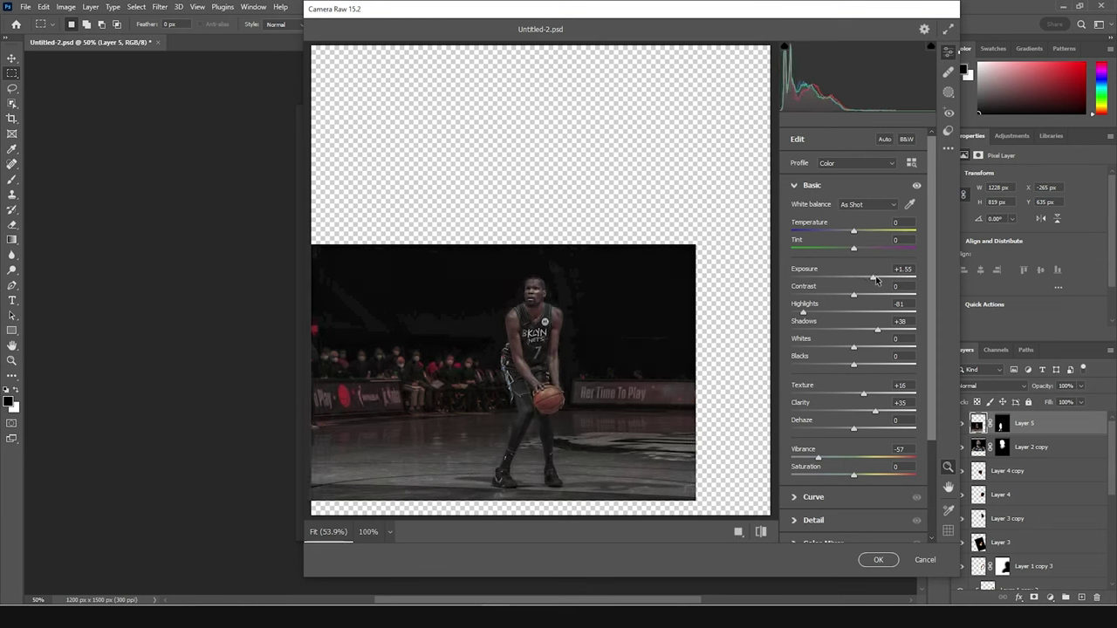
{"action": "left_click_drag", "start_coordinate": [871, 332], "coordinate": [881, 332]}
{"action": "left_click", "coordinate": [881, 562]}
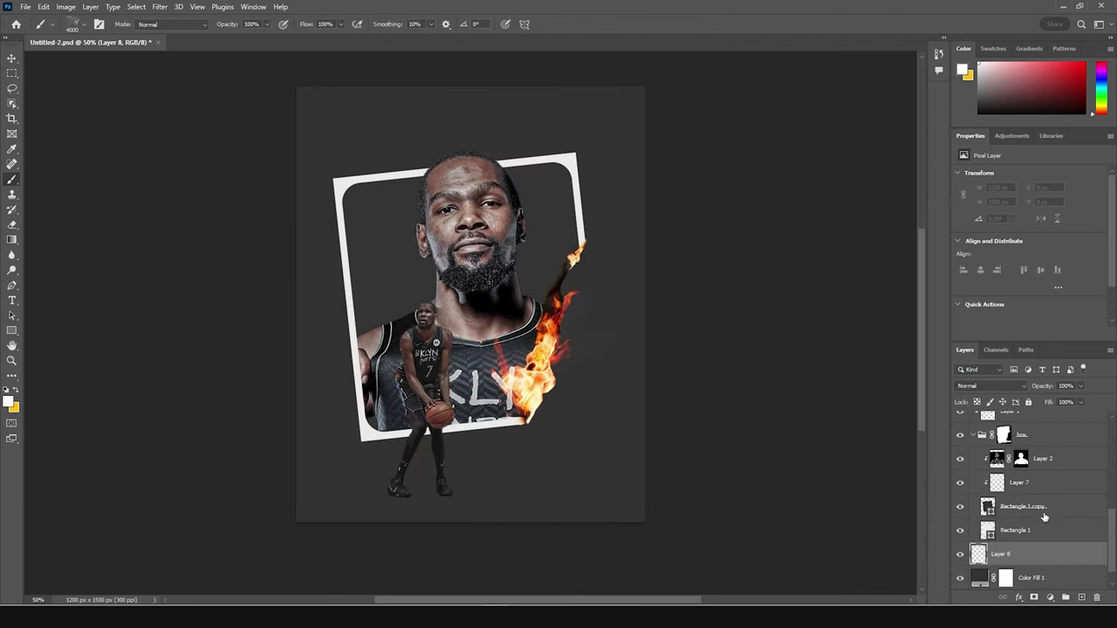
Paint white DD Grunge 3 texture inside the photo frame on a new layer clipped to Rectangle 1 copy
{"action": "left_click", "coordinate": [1043, 513]}
{"action": "left_click", "coordinate": [1080, 598]}
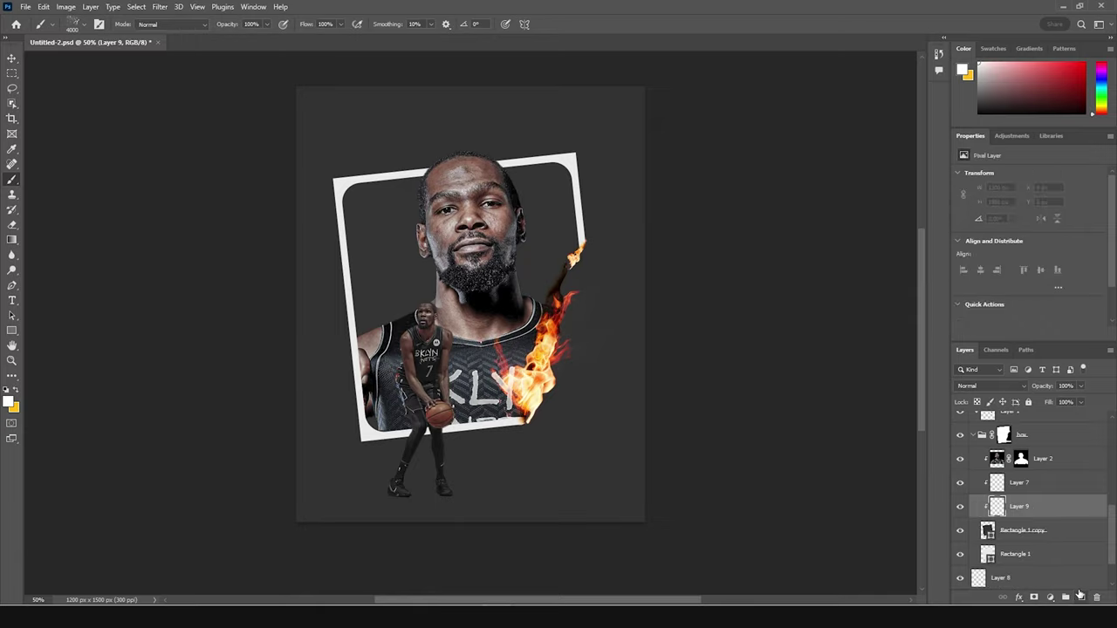
{"action": "left_click", "coordinate": [85, 26]}
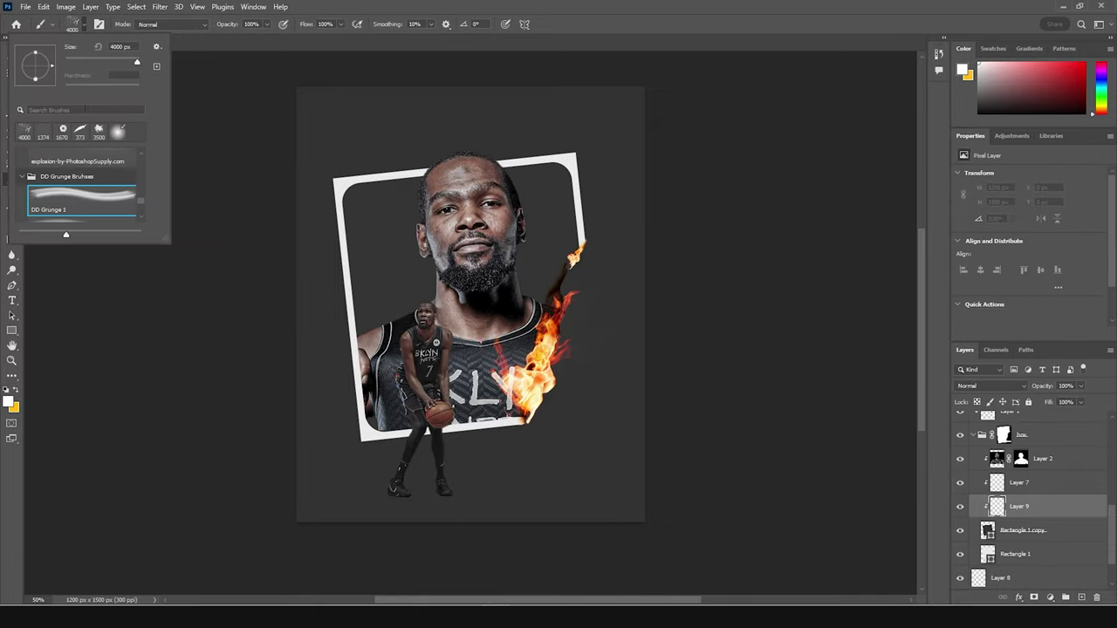
{"action": "left_click", "coordinate": [84, 199]}
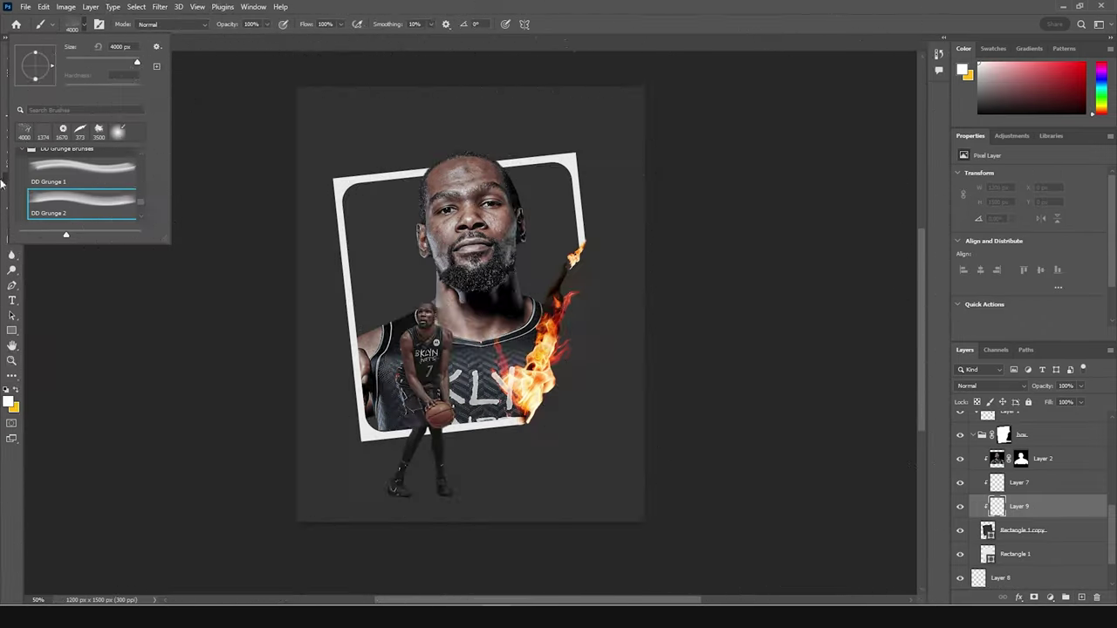
{"action": "scroll", "coordinate": [81, 203], "scroll_direction": "down", "scroll_amount": 2}
{"action": "left_click", "coordinate": [86, 196]}
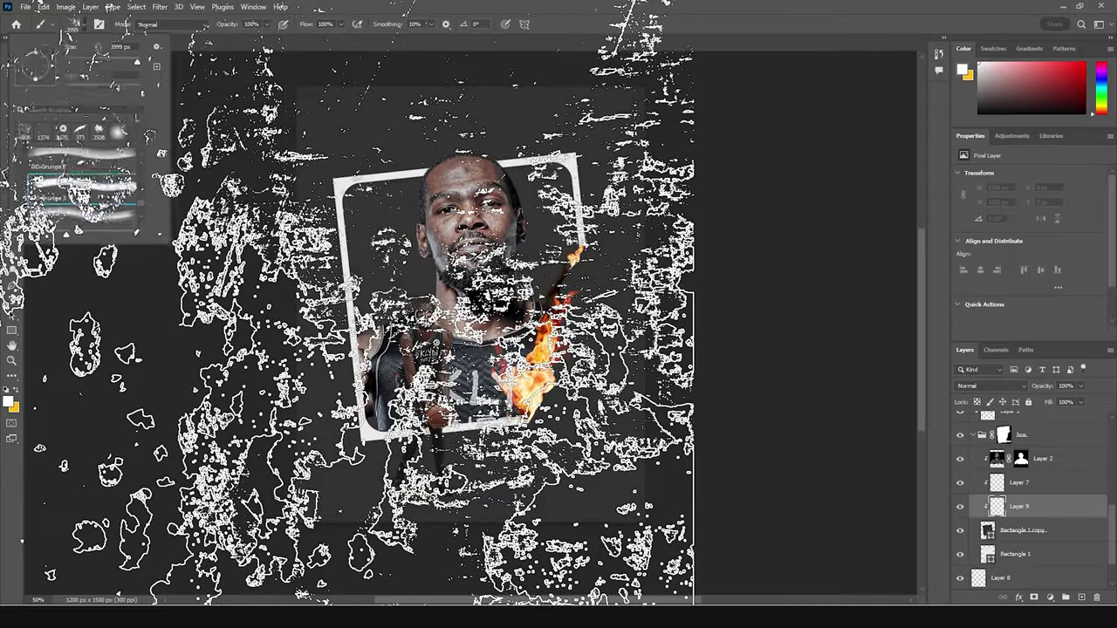
{"action": "left_click", "coordinate": [122, 314]}
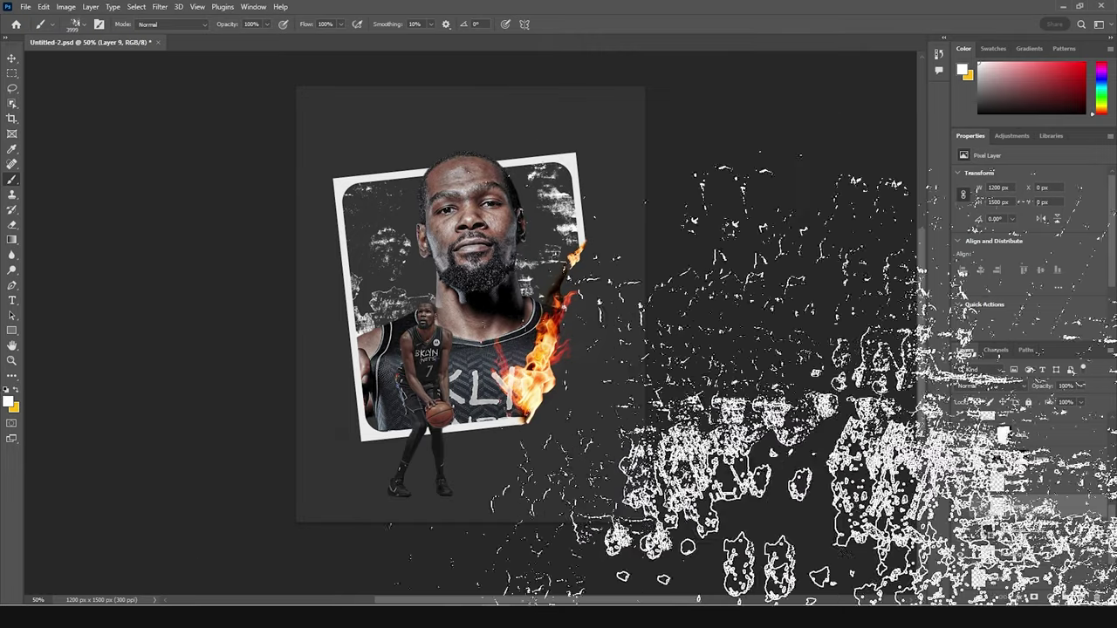
Erase the excess grunge on the card's left side with a 600 px eraser
{"action": "key", "text": "e"}
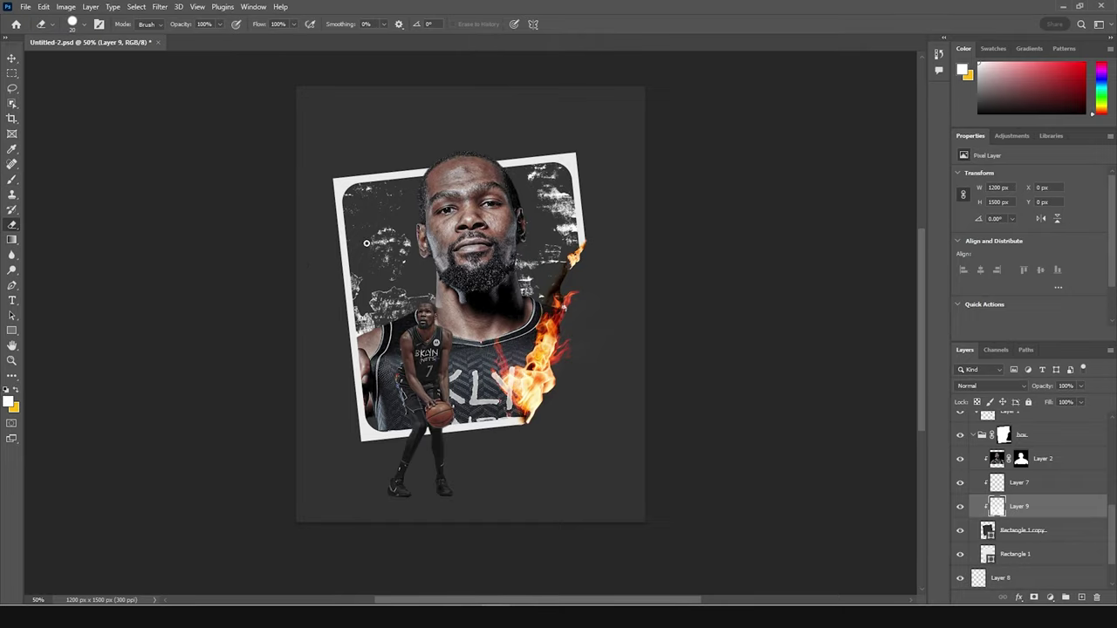
{"action": "key", "text": "bracketright"}
{"action": "key", "text": "bracketright"}
{"action": "key", "text": "bracketright"}
{"action": "key", "text": "bracketright"}
{"action": "key", "text": "bracketright"}
{"action": "mouse_move", "coordinate": [411, 187]}
{"action": "left_mouse_down"}
{"action": "mouse_move", "coordinate": [262, 386]}
{"action": "mouse_move", "coordinate": [341, 441]}
{"action": "mouse_move", "coordinate": [444, 318]}
{"action": "mouse_move", "coordinate": [454, 349]}
{"action": "mouse_move", "coordinate": [475, 297]}
{"action": "mouse_move", "coordinate": [487, 319]}
{"action": "left_mouse_up"}
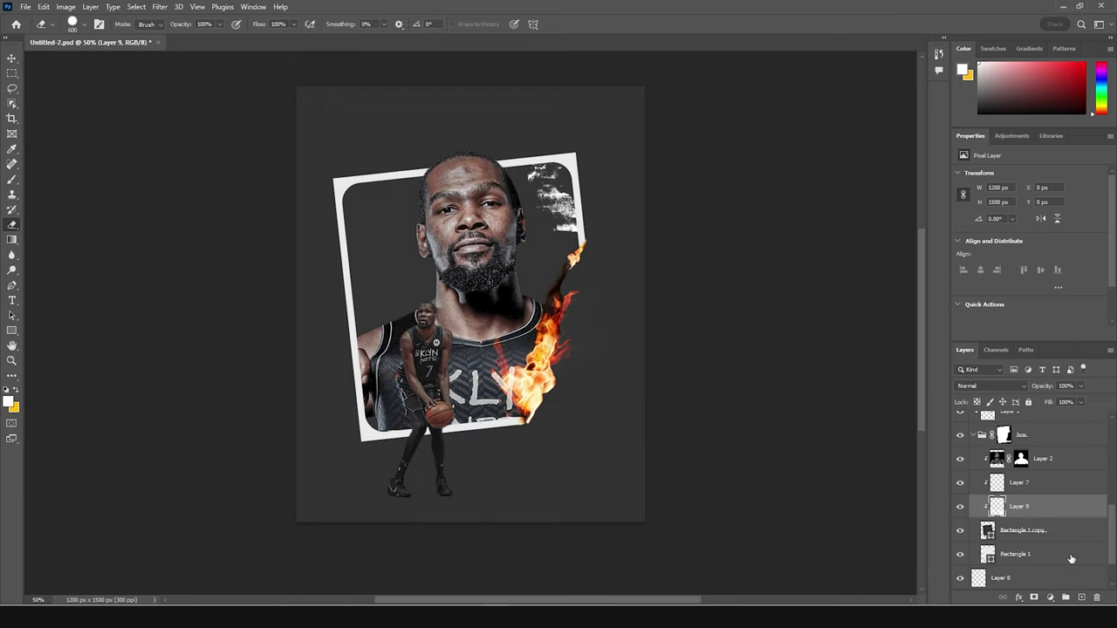
Add Layer 10 and select the DD Grunge 4 brush at 4000 px
{"action": "left_click", "coordinate": [1080, 598]}
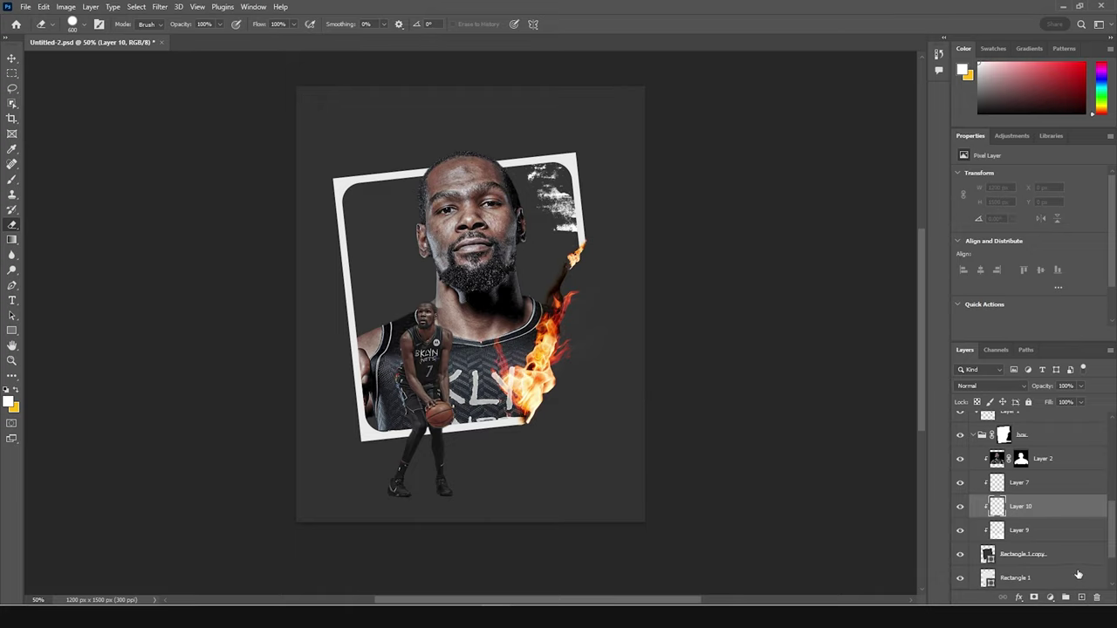
{"action": "key", "text": "b"}
{"action": "left_click", "coordinate": [84, 25]}
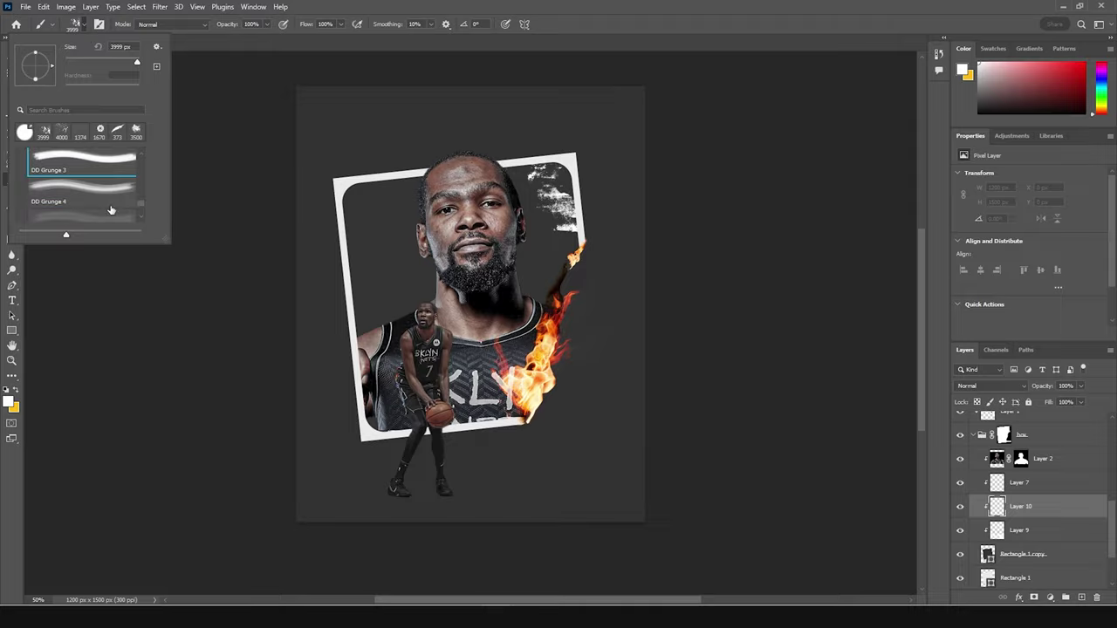
{"action": "left_click", "coordinate": [104, 193]}
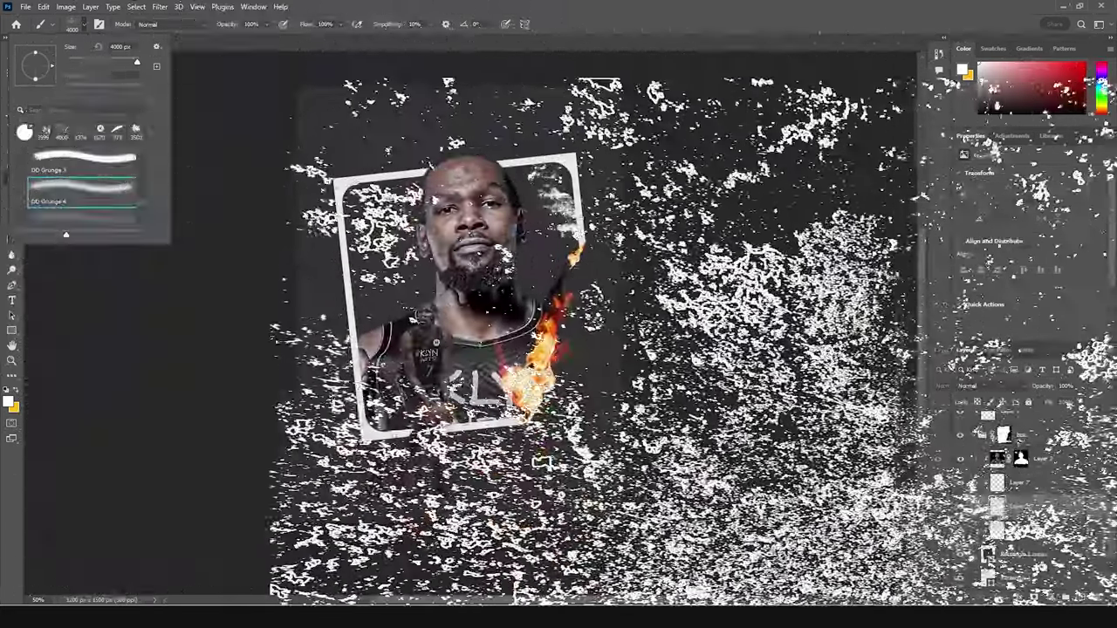
{"action": "key", "text": "Return"}
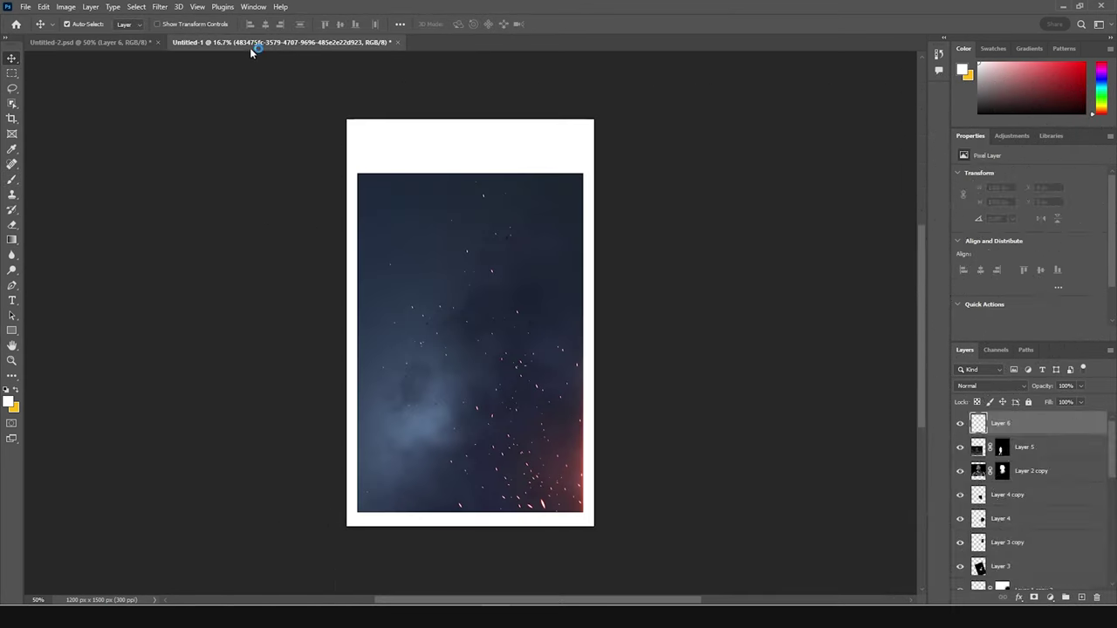
Copy the smoky sparks photo into the poster document and set its blend mode to Screen
{"action": "left_click_drag", "start_coordinate": [978, 426], "coordinate": [455, 317]}
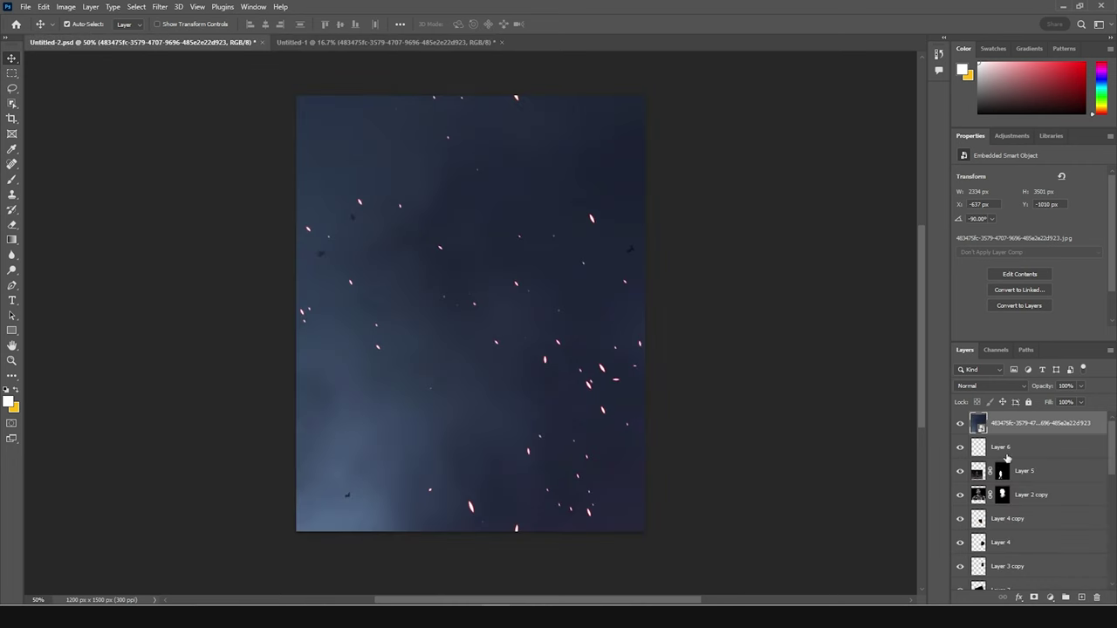
{"action": "left_click", "coordinate": [1006, 387]}
{"action": "left_click", "coordinate": [971, 416]}
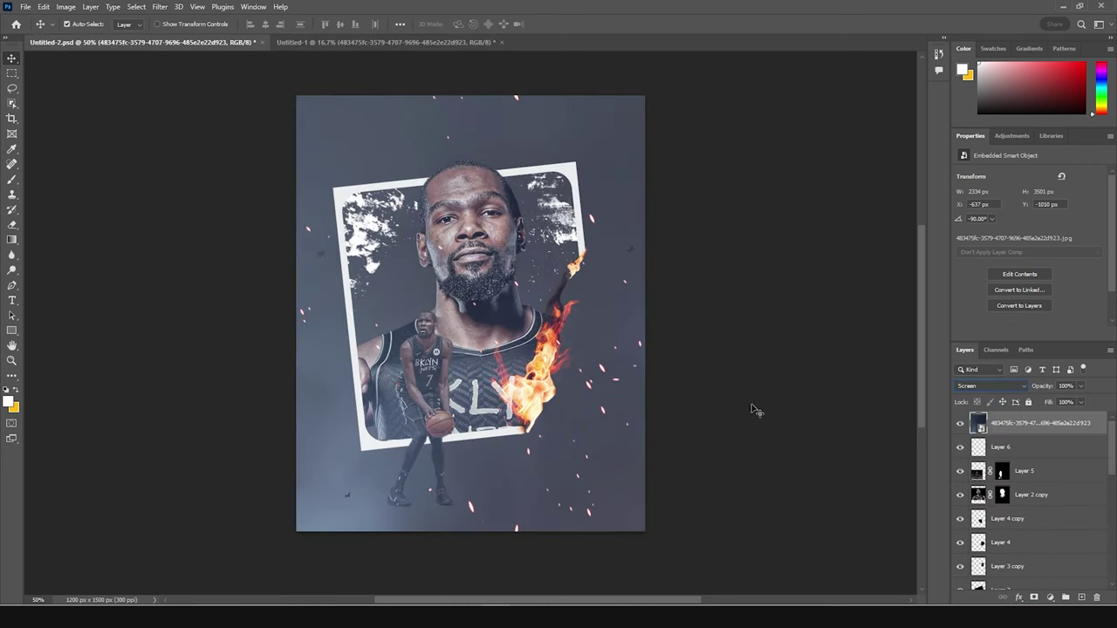
Scale the sparks layer to about 28% and position it to fill the canvas
{"action": "key", "text": "ctrl+t"}
{"action": "scroll", "coordinate": [763, 514], "scroll_direction": "down", "scroll_amount": 5}
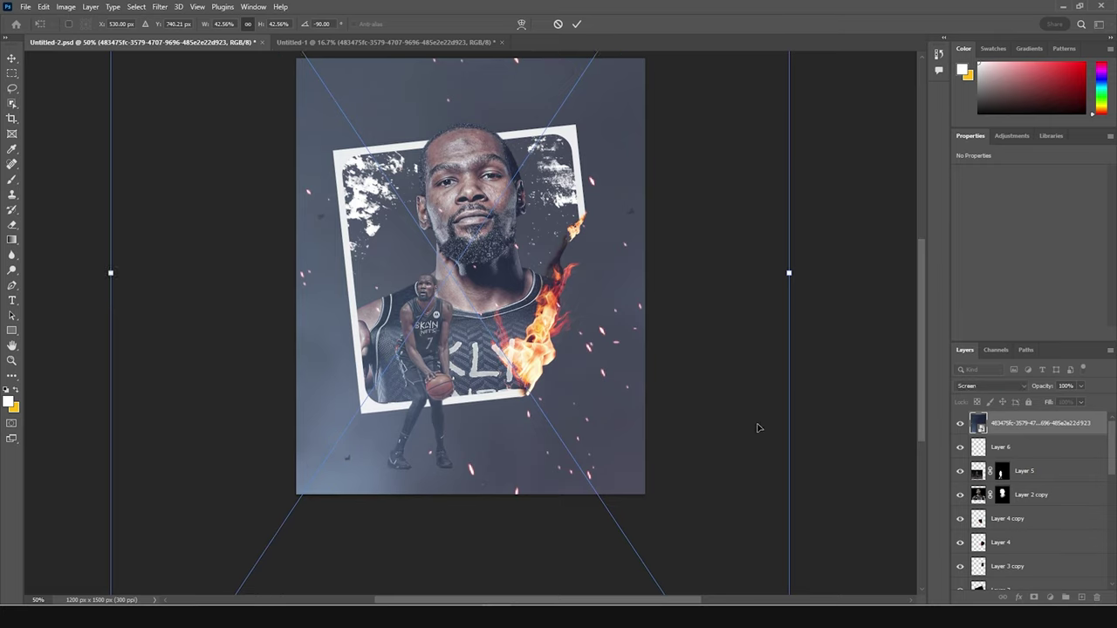
{"action": "scroll", "coordinate": [765, 523], "scroll_direction": "down", "scroll_amount": 3}
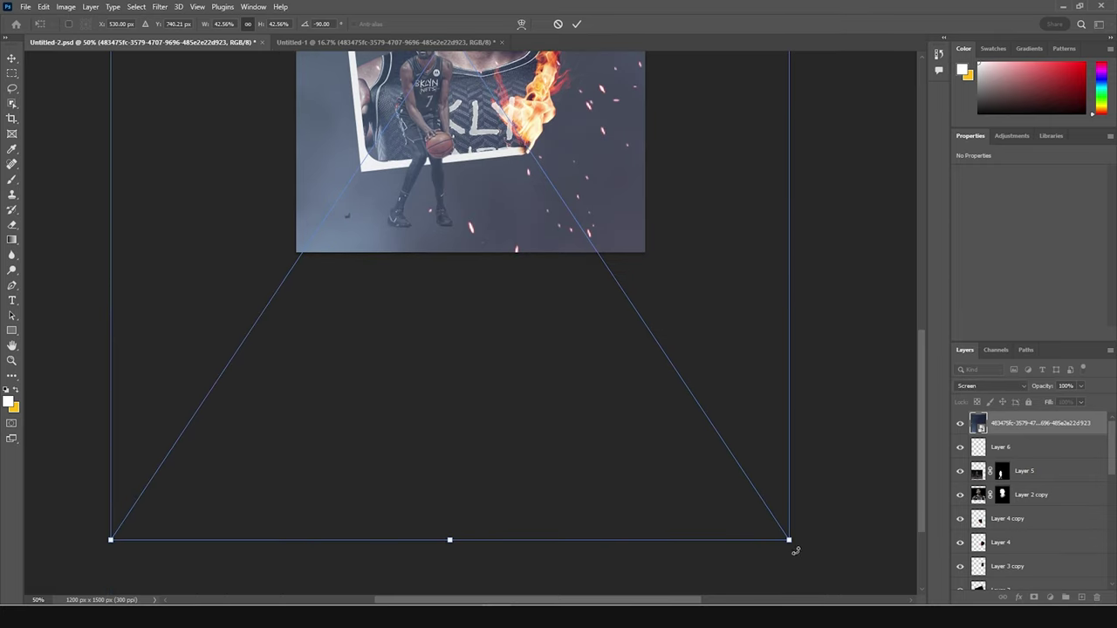
{"action": "left_click_drag", "start_coordinate": [787, 540], "coordinate": [609, 360]}
{"action": "left_click_drag", "start_coordinate": [487, 253], "coordinate": [598, 343]}
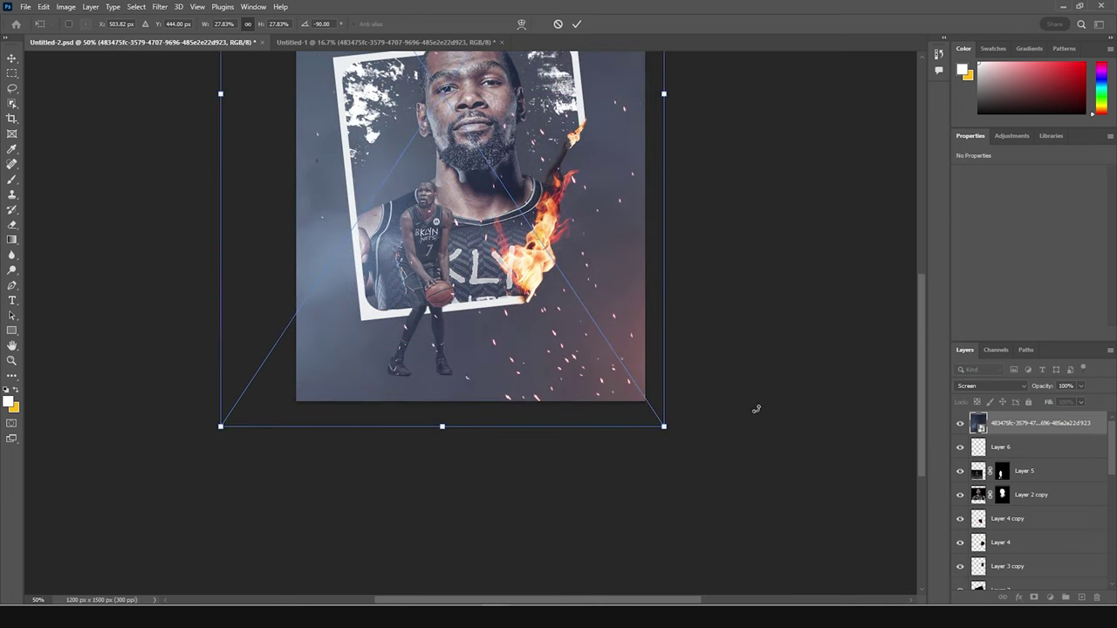
{"action": "scroll", "coordinate": [748, 419], "scroll_direction": "up", "scroll_amount": 3}
{"action": "scroll", "coordinate": [747, 420], "scroll_direction": "up", "scroll_amount": 2}
{"action": "left_click_drag", "start_coordinate": [543, 396], "coordinate": [597, 409]}
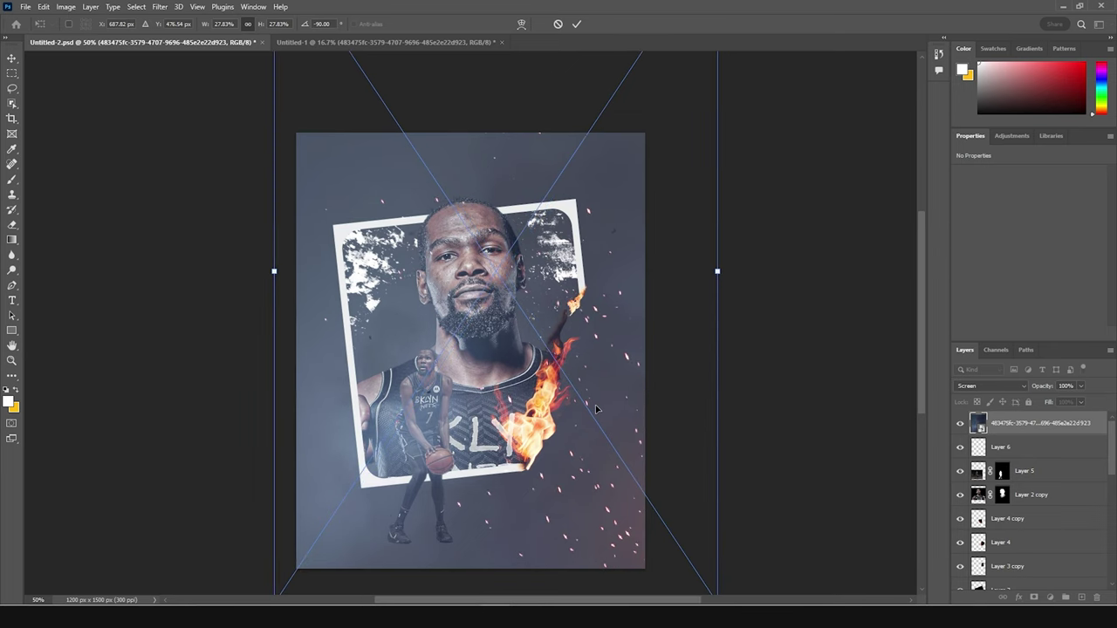
{"action": "key", "text": "Return"}
Add a Curves 1 adjustment layer and pull the curve down to deepen shadows and contrast
{"action": "left_click", "coordinate": [1048, 596]}
{"action": "left_click", "coordinate": [1047, 452]}
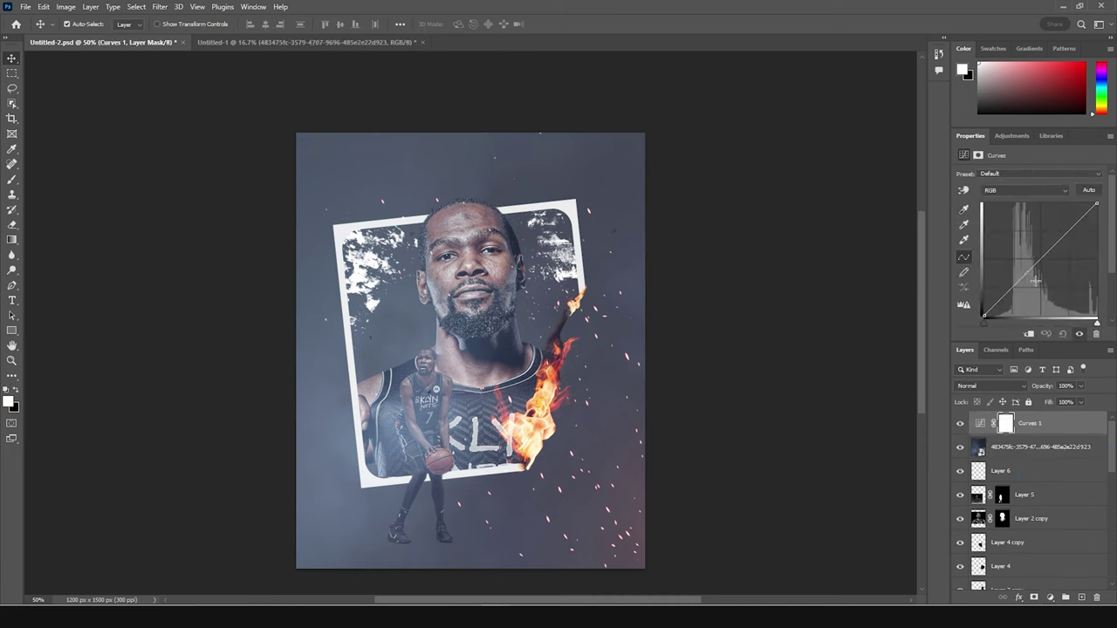
{"action": "left_click_drag", "start_coordinate": [1040, 255], "coordinate": [1046, 264]}
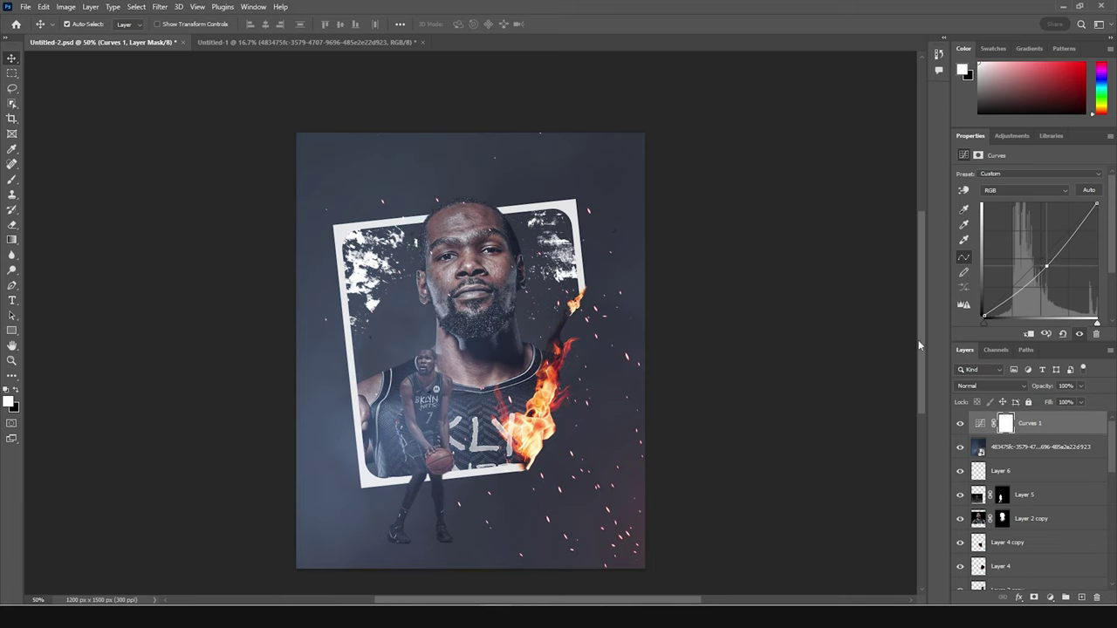
{"action": "left_click", "coordinate": [12, 301]}
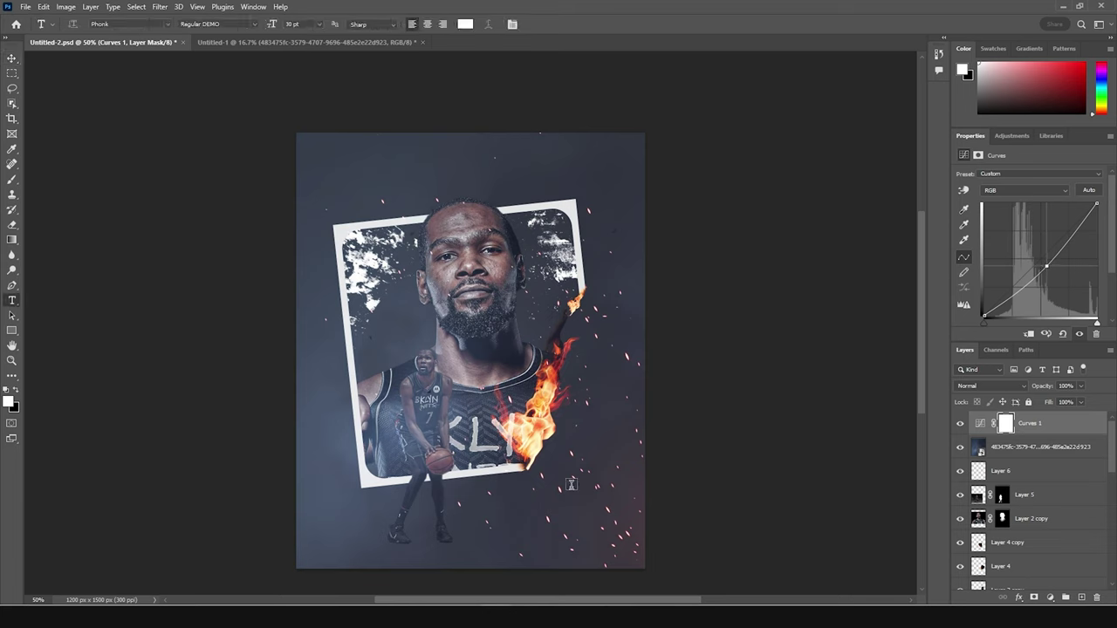
Type KEVIN in white Anton in the poster's lower right corner
{"action": "left_click", "coordinate": [514, 504]}
{"action": "type", "text": "KEVIN"}
{"action": "left_click", "coordinate": [1051, 206]}
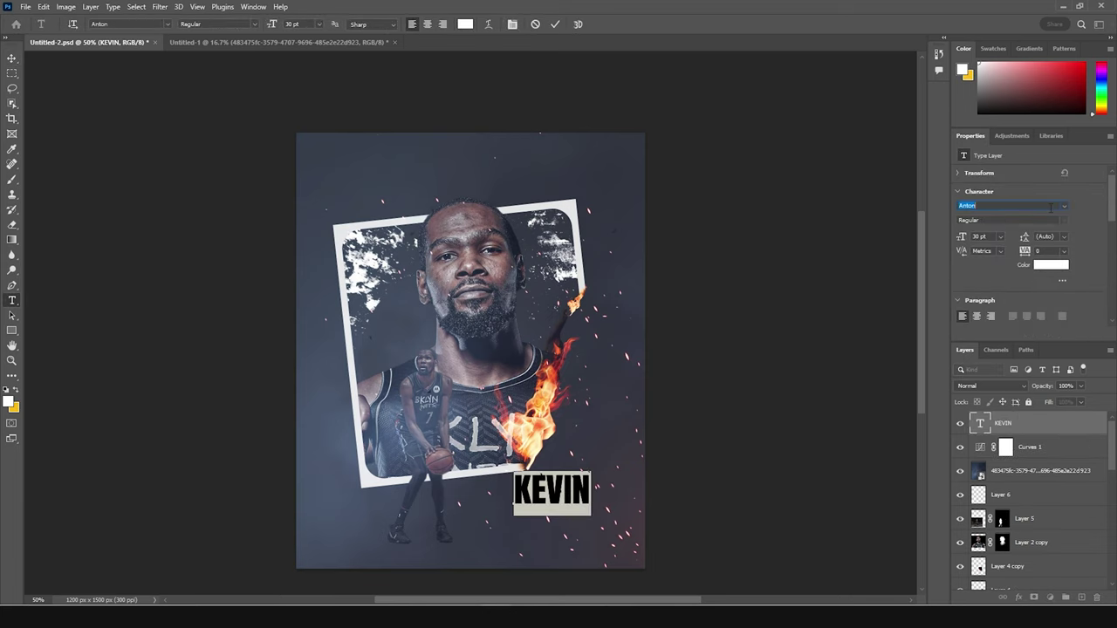
{"action": "key", "text": "ctrl+Return"}
{"action": "key", "text": "v"}
{"action": "key", "text": "Delete"}
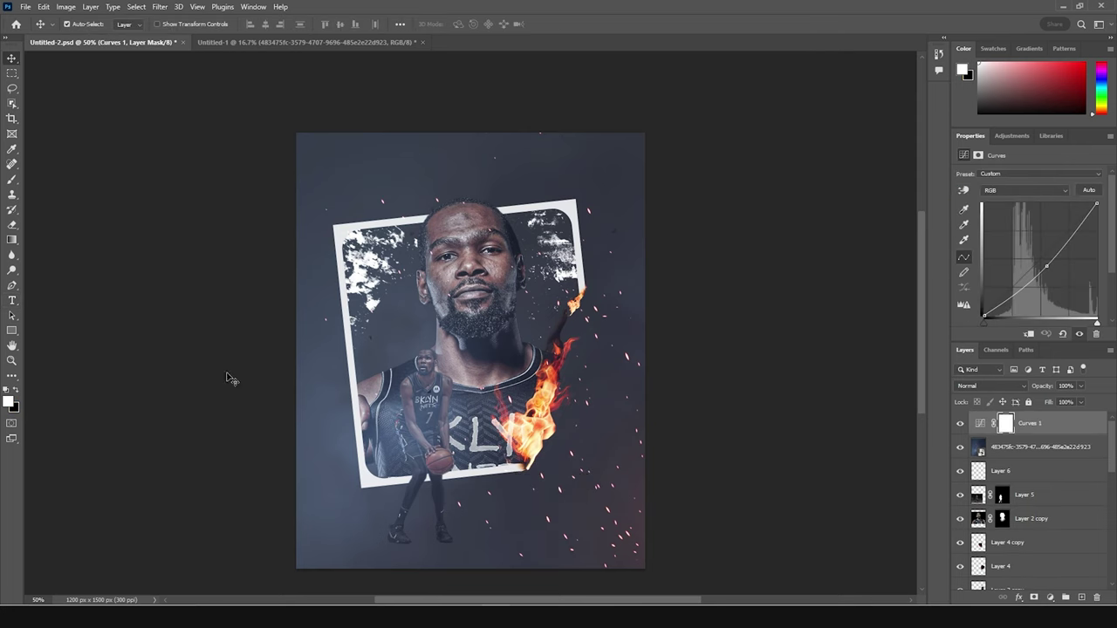
{"action": "key", "text": "t"}
{"action": "left_click", "coordinate": [564, 495]}
{"action": "key", "text": "ctrl+z"}
{"action": "key", "text": "ctrl+z"}
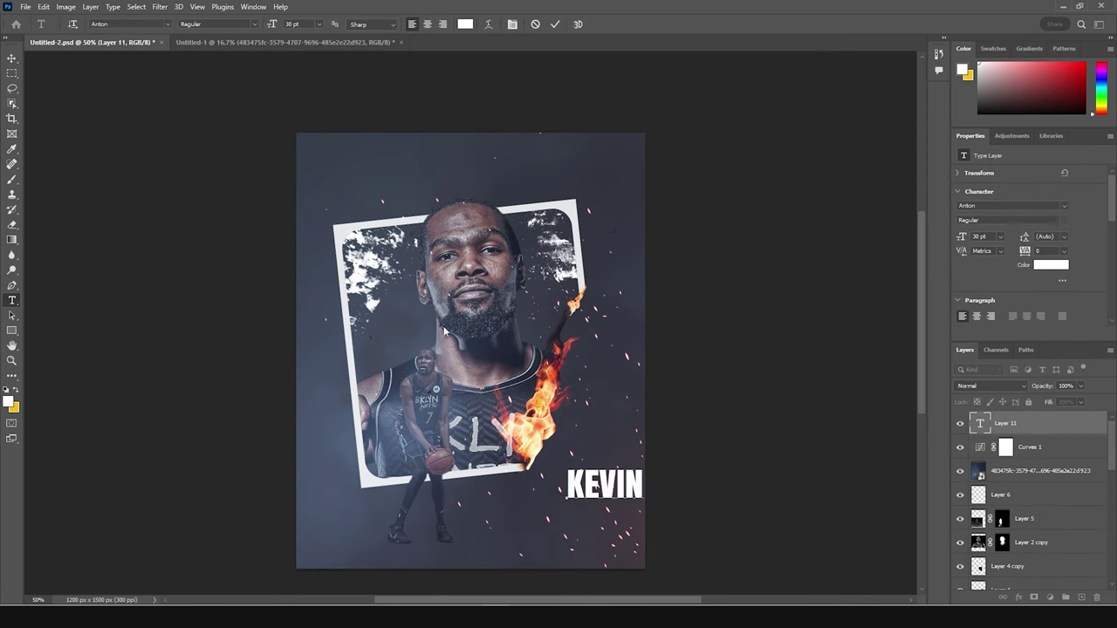
{"action": "key", "text": "v"}
{"action": "key", "text": "ctrl+z"}
Retype the duplicated text layer as DURAANT and move it just below KEVIN
{"action": "double_click", "coordinate": [980, 425]}
{"action": "type", "text": "BOWMANT"}
{"action": "key", "text": "ctrl+Return"}
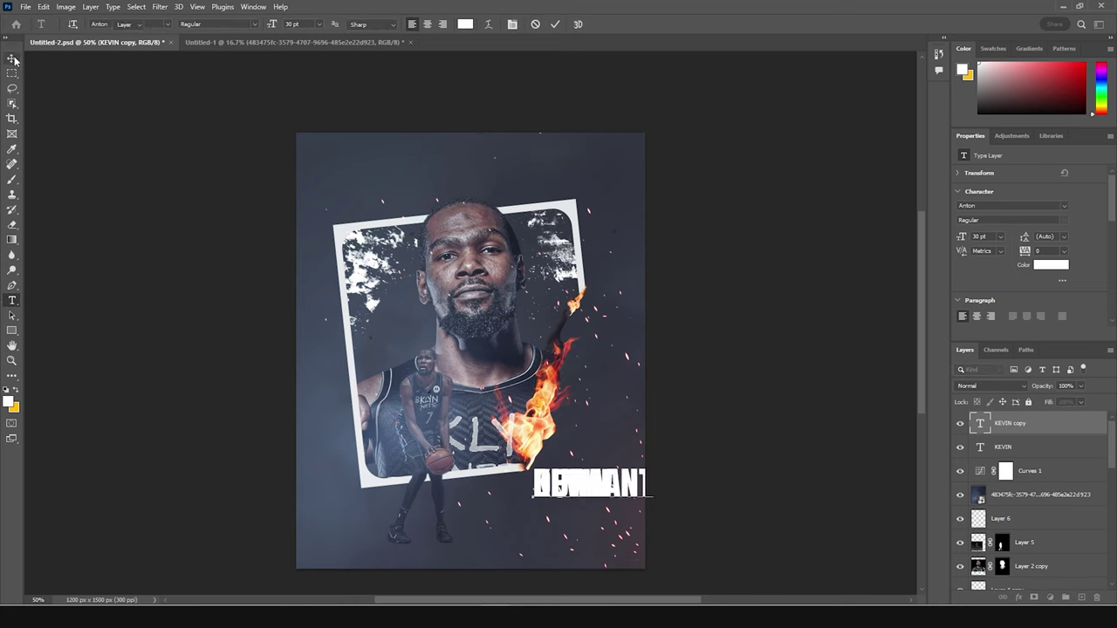
{"action": "key", "text": "ctrl+t"}
{"action": "left_click_drag", "start_coordinate": [615, 487], "coordinate": [596, 519]}
{"action": "key", "text": "Left"}
{"action": "key", "text": "Left"}
{"action": "key", "text": "Left"}
{"action": "key", "text": "Left"}
{"action": "key", "text": "Left"}
{"action": "key", "text": "Left"}
{"action": "key", "text": "Left"}
{"action": "key", "text": "Left"}
{"action": "key", "text": "Left"}
{"action": "key", "text": "Left"}
{"action": "key", "text": "Left"}
{"action": "key", "text": "Left"}
{"action": "key", "text": "Left"}
{"action": "key", "text": "Left"}
{"action": "key", "text": "Left"}
{"action": "key", "text": "Left"}
{"action": "key", "text": "Left"}
{"action": "key", "text": "Left"}
{"action": "key", "text": "Left"}
{"action": "key", "text": "Left"}
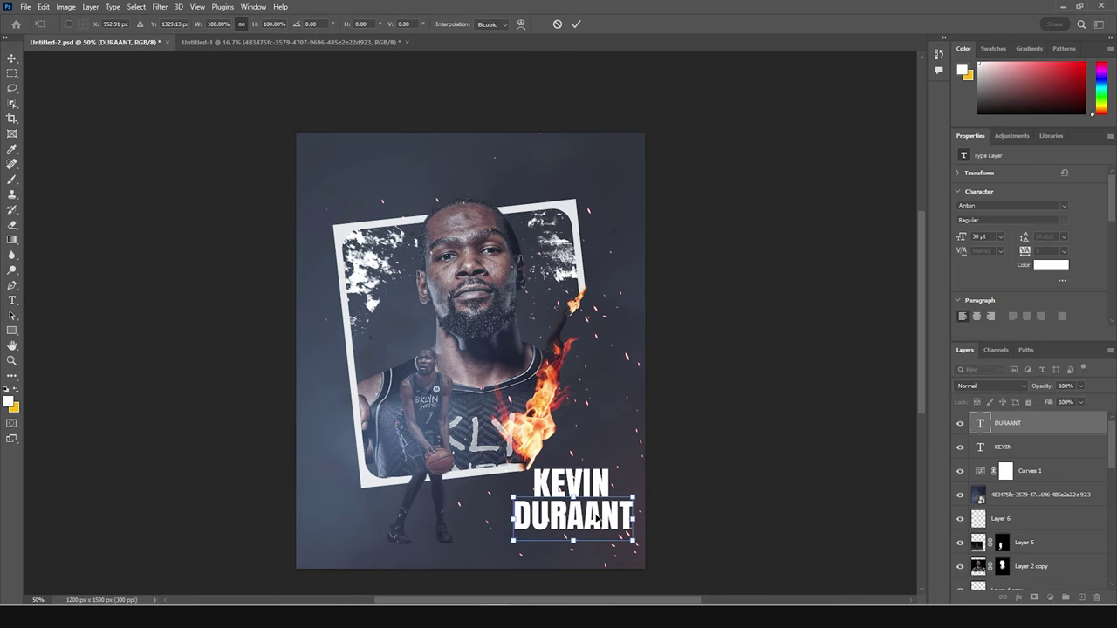
{"action": "key", "text": "Return"}
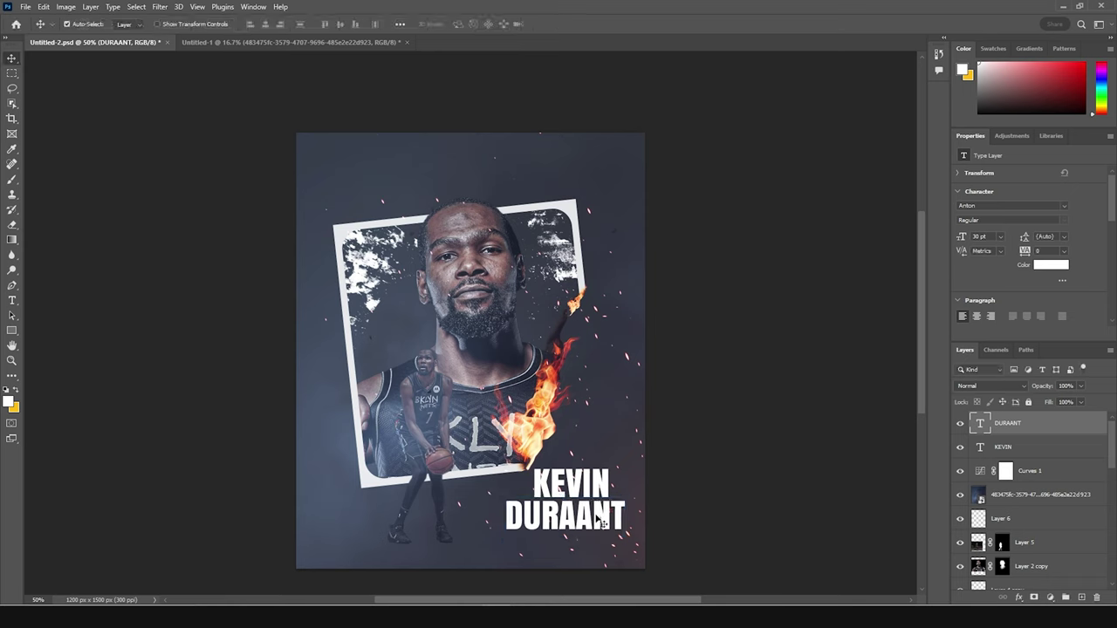
{"action": "key", "text": "t"}
{"action": "left_click_drag", "start_coordinate": [389, 169], "coordinate": [562, 181]}
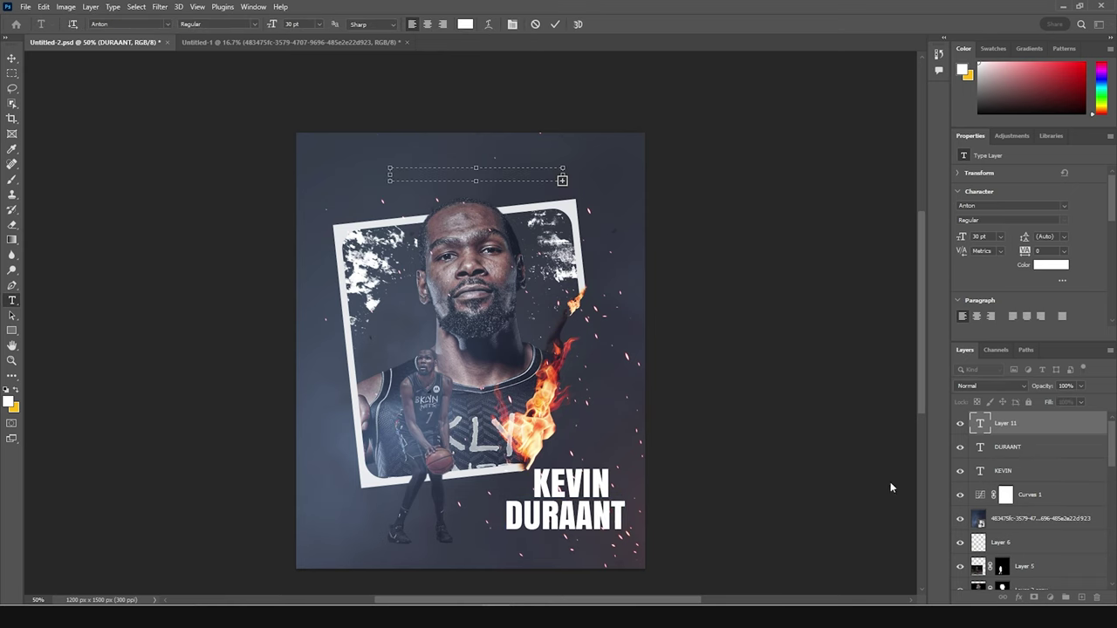
Type a 6 pt two-line caption 'windystudio' / 'photoshop tutorials' above the photo
{"action": "type", "text": "win"}
{"action": "left_click", "coordinate": [1000, 236]}
{"action": "left_click", "coordinate": [984, 241]}
{"action": "key", "text": "Escape"}
{"action": "left_click", "coordinate": [438, 180]}
{"action": "type", "text": "windystudio"}
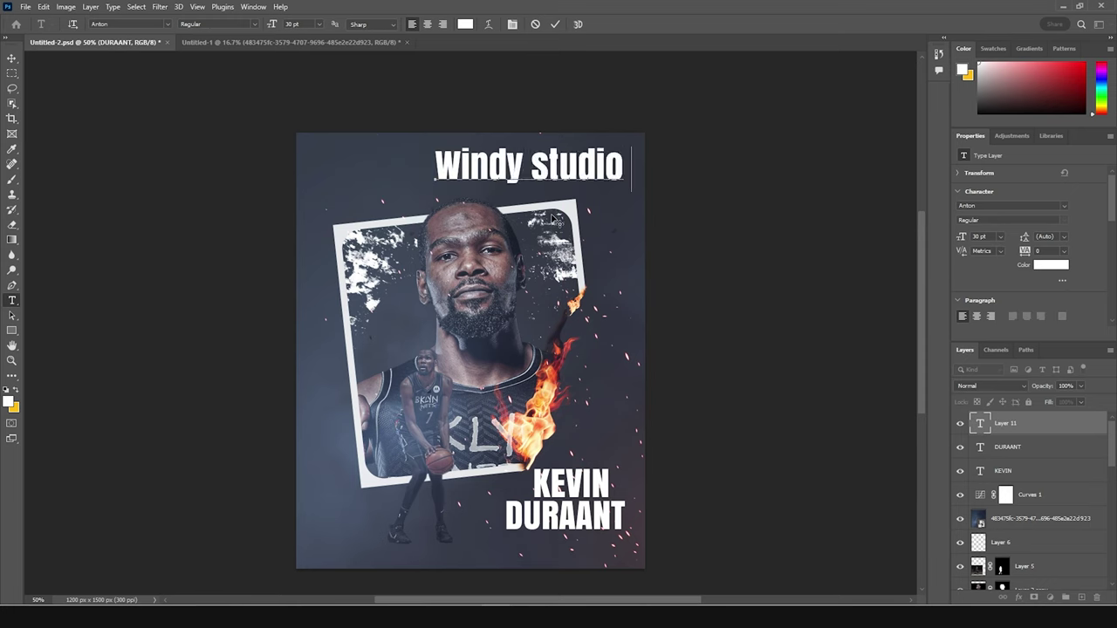
{"action": "key", "text": "Return"}
{"action": "type", "text": "photoshop tutorials"}
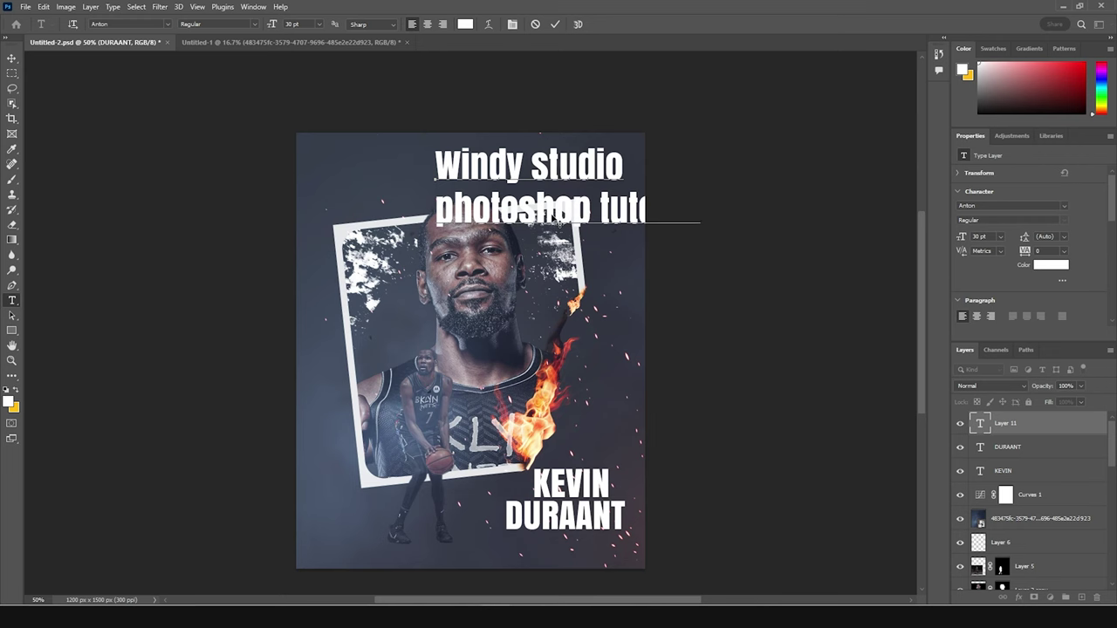
Centre the caption lines and scale the caption down
{"action": "key", "text": "ctrl+a"}
{"action": "left_click", "coordinate": [427, 23]}
{"action": "left_click", "coordinate": [570, 203]}
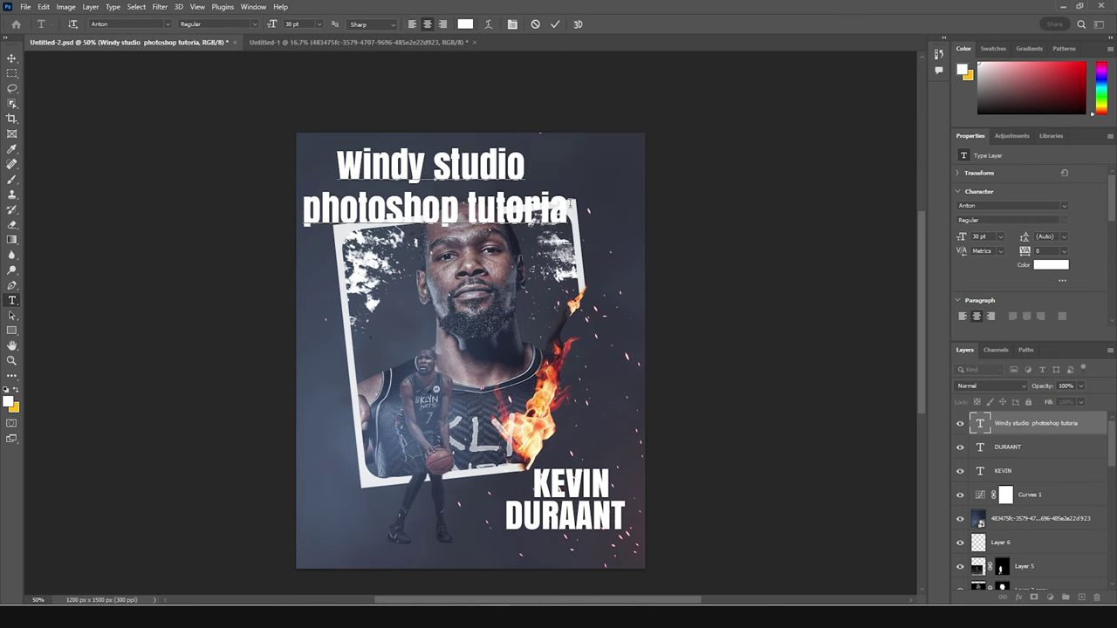
{"action": "key", "text": "ctrl+Return"}
{"action": "key", "text": "ctrl+t"}
{"action": "left_click_drag", "start_coordinate": [573, 224], "coordinate": [475, 175]}
{"action": "key", "text": "Return"}
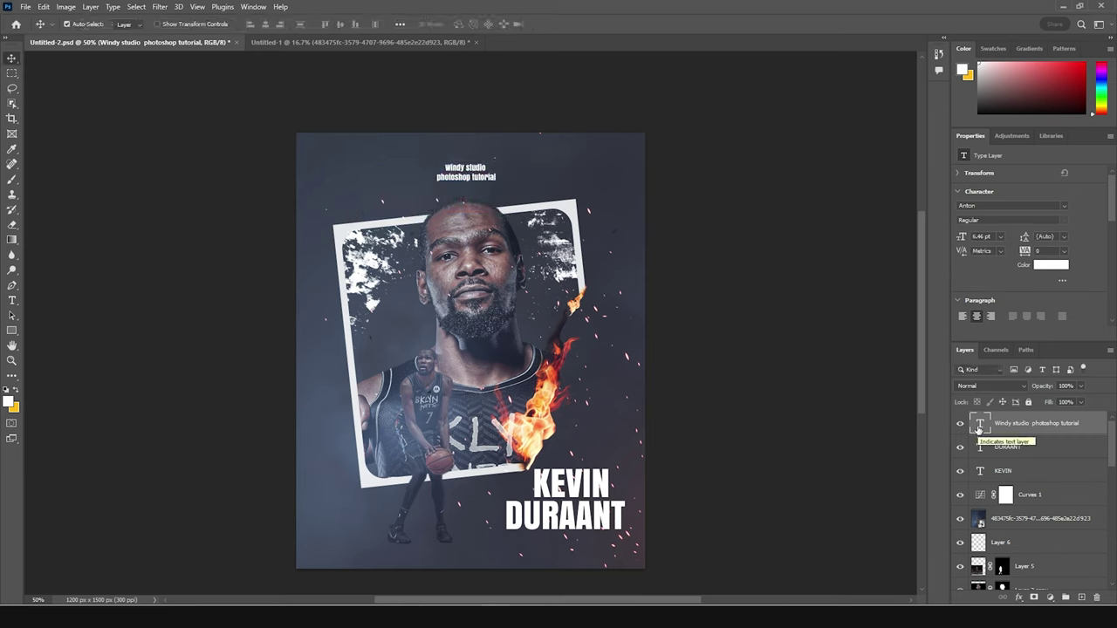
Add small 6 pt text rotated vertically along the frame's sides
{"action": "left_click", "coordinate": [11, 300]}
{"action": "left_click", "coordinate": [306, 288]}
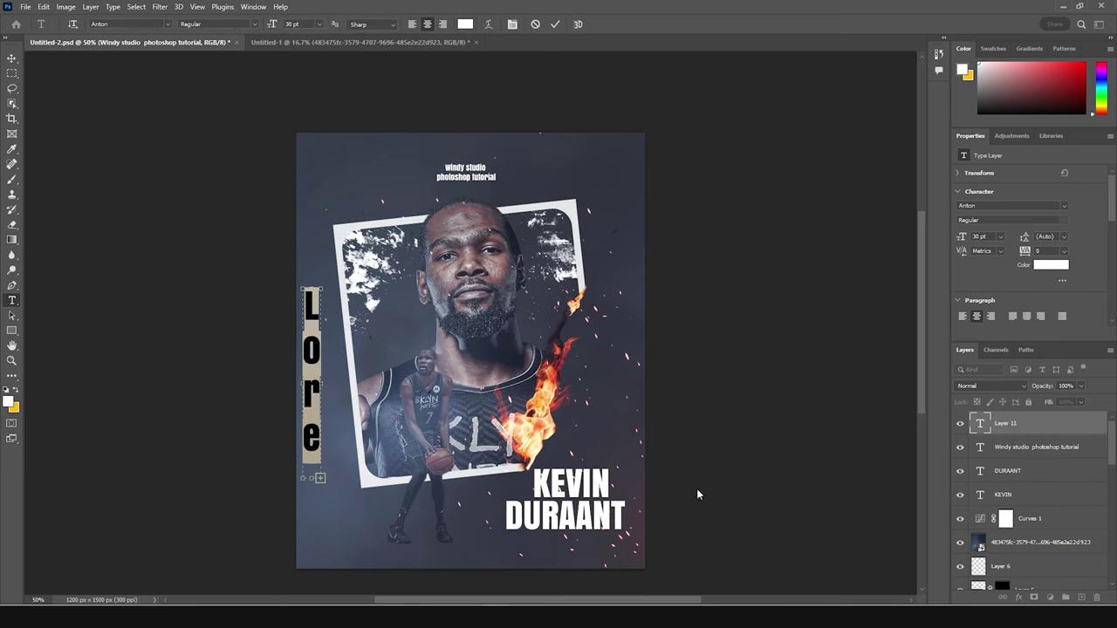
{"action": "key", "text": "Delete"}
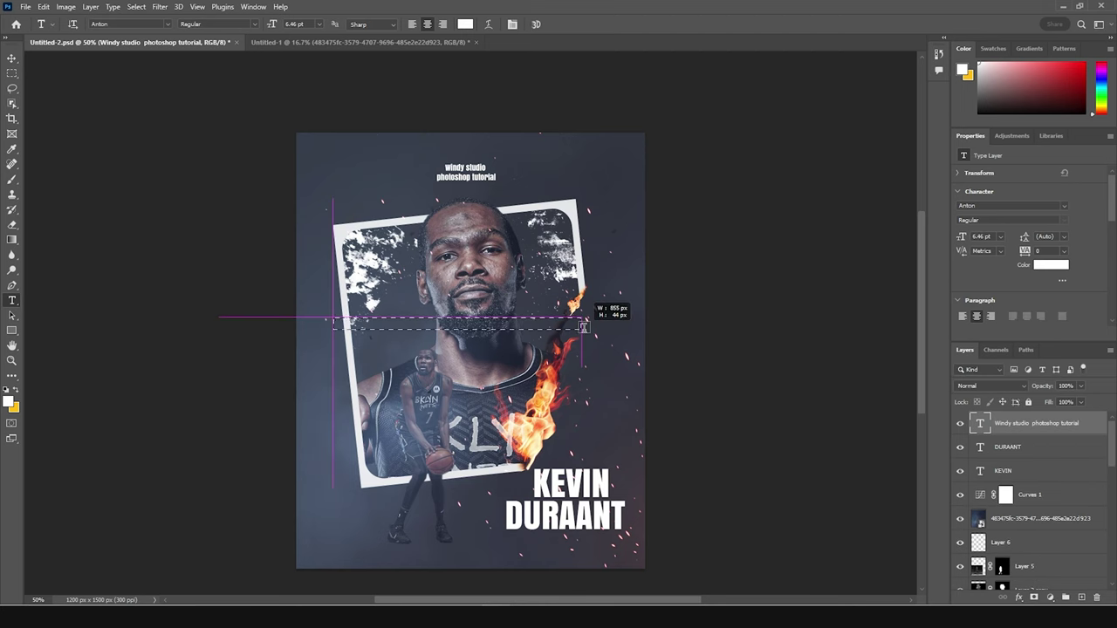
{"action": "left_click", "coordinate": [999, 237]}
{"action": "left_click", "coordinate": [989, 248]}
{"action": "left_click", "coordinate": [11, 57]}
{"action": "key", "text": "ctrl+t"}
{"action": "left_click_drag", "start_coordinate": [613, 384], "coordinate": [519, 161]}
{"action": "left_click_drag", "start_coordinate": [457, 331], "coordinate": [316, 339]}
{"action": "left_click_drag", "start_coordinate": [318, 240], "coordinate": [318, 278]}
{"action": "key", "text": "Return"}
{"action": "left_click_drag", "start_coordinate": [314, 357], "coordinate": [627, 291]}
Create Layer 11 directly above the player photo layer
{"action": "scroll", "coordinate": [1002, 524], "scroll_direction": "down", "scroll_amount": 3}
{"action": "scroll", "coordinate": [1002, 523], "scroll_direction": "up", "scroll_amount": 3}
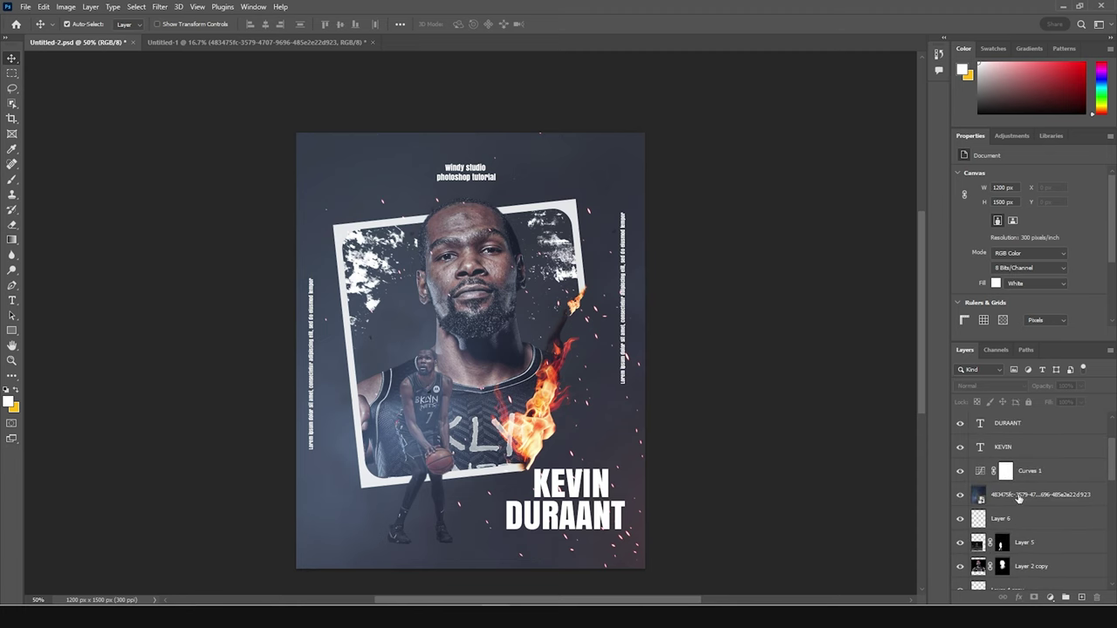
{"action": "left_click", "coordinate": [1018, 497]}
{"action": "left_click", "coordinate": [1080, 597]}
Select a soft round General brush with orange ff5a00 as the foreground colour
{"action": "key", "text": "b"}
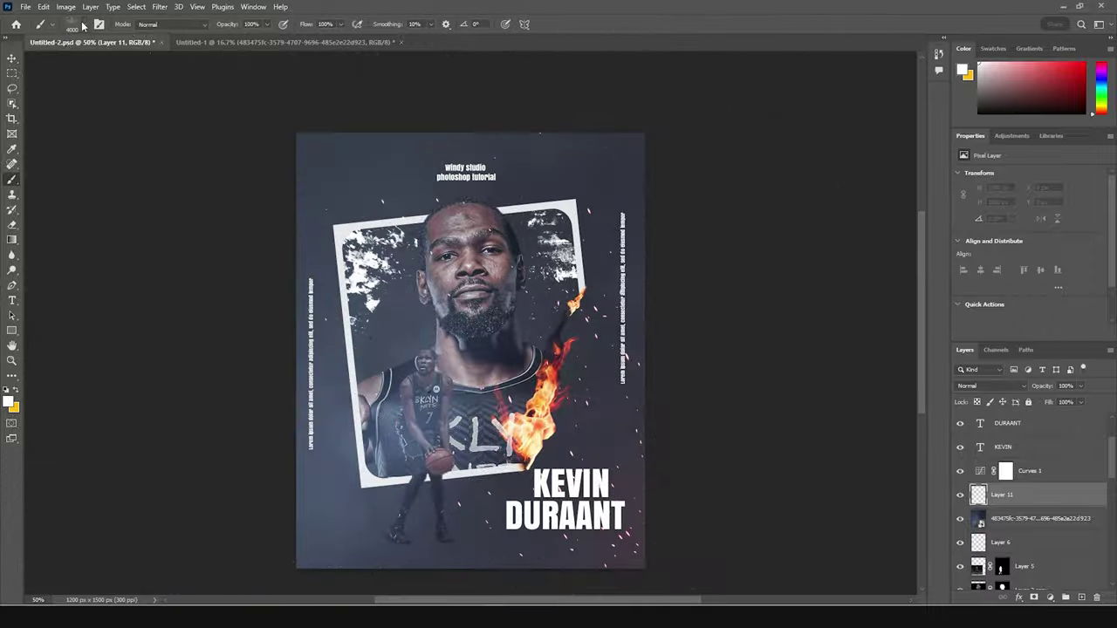
{"action": "left_click", "coordinate": [84, 25]}
{"action": "left_click_drag", "start_coordinate": [141, 206], "coordinate": [142, 145]}
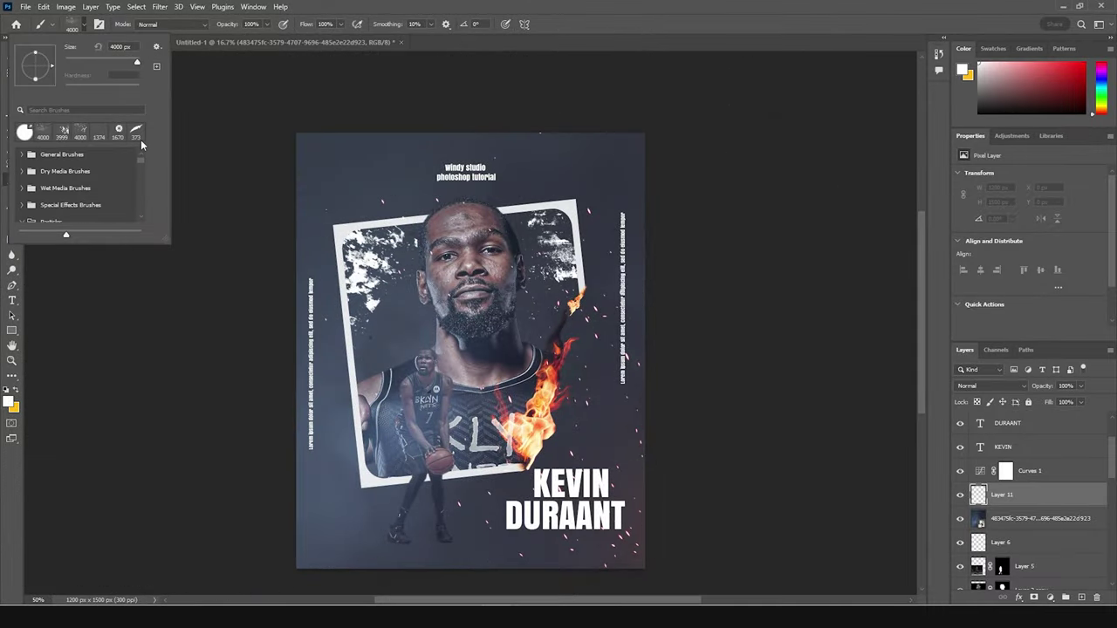
{"action": "left_click", "coordinate": [21, 155]}
{"action": "double_click", "coordinate": [58, 177]}
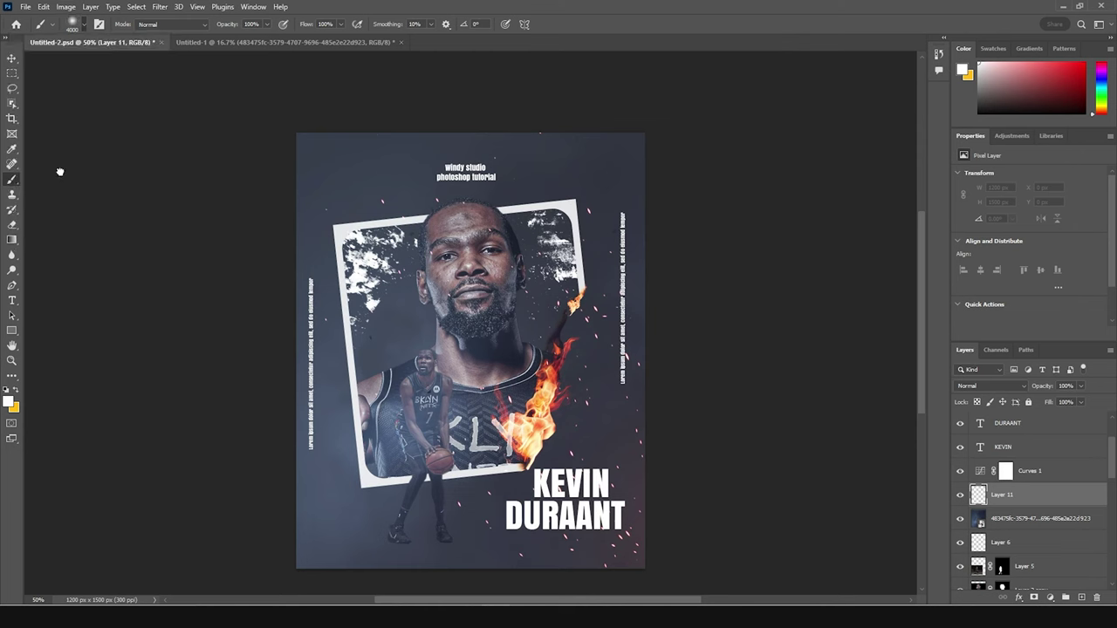
{"action": "left_click", "coordinate": [8, 402]}
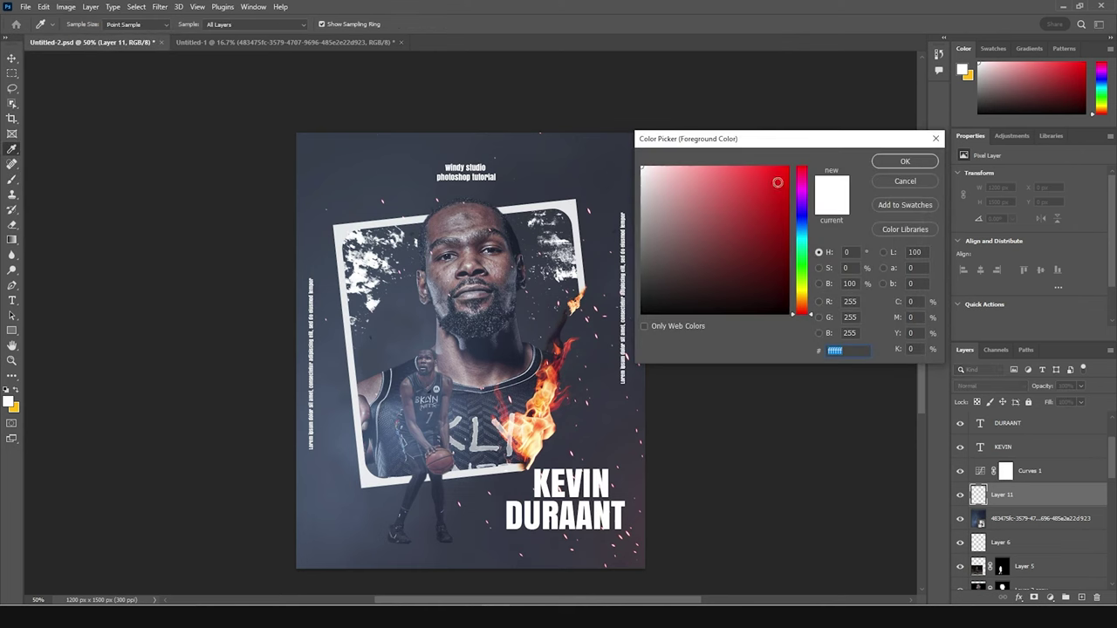
{"action": "left_click_drag", "start_coordinate": [777, 183], "coordinate": [792, 139]}
{"action": "left_click_drag", "start_coordinate": [802, 289], "coordinate": [807, 309]}
{"action": "left_click", "coordinate": [905, 163]}
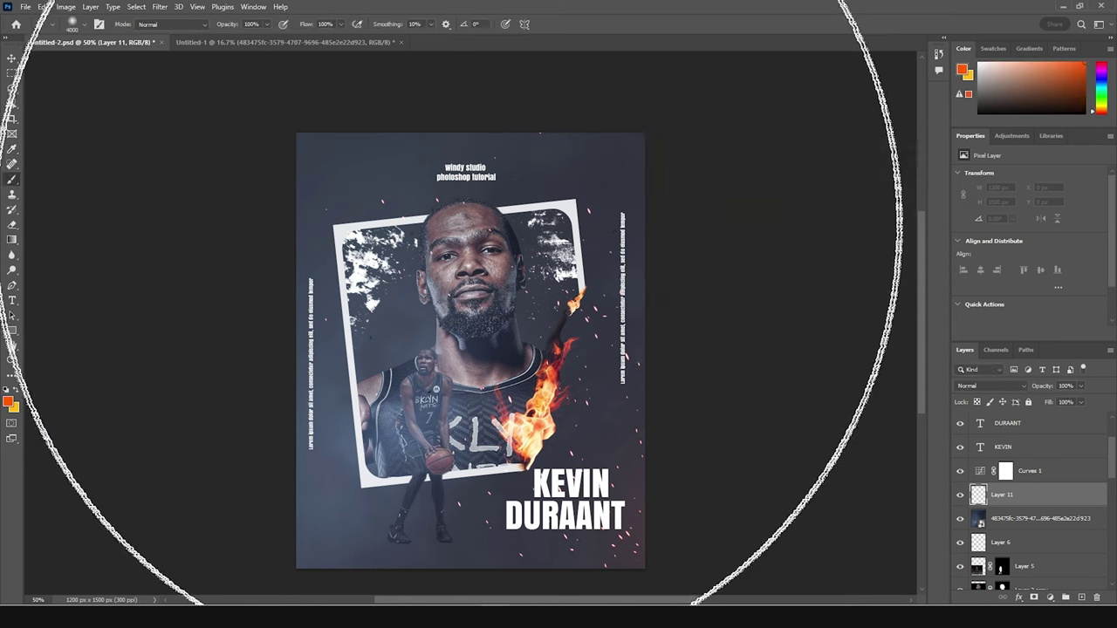
Paint orange glow down the face and right side, blended Soft Light at 40% opacity
{"action": "key", "text": "bracketleft"}
{"action": "key", "text": "bracketleft"}
{"action": "key", "text": "bracketleft"}
{"action": "key", "text": "bracketleft"}
{"action": "key", "text": "bracketleft"}
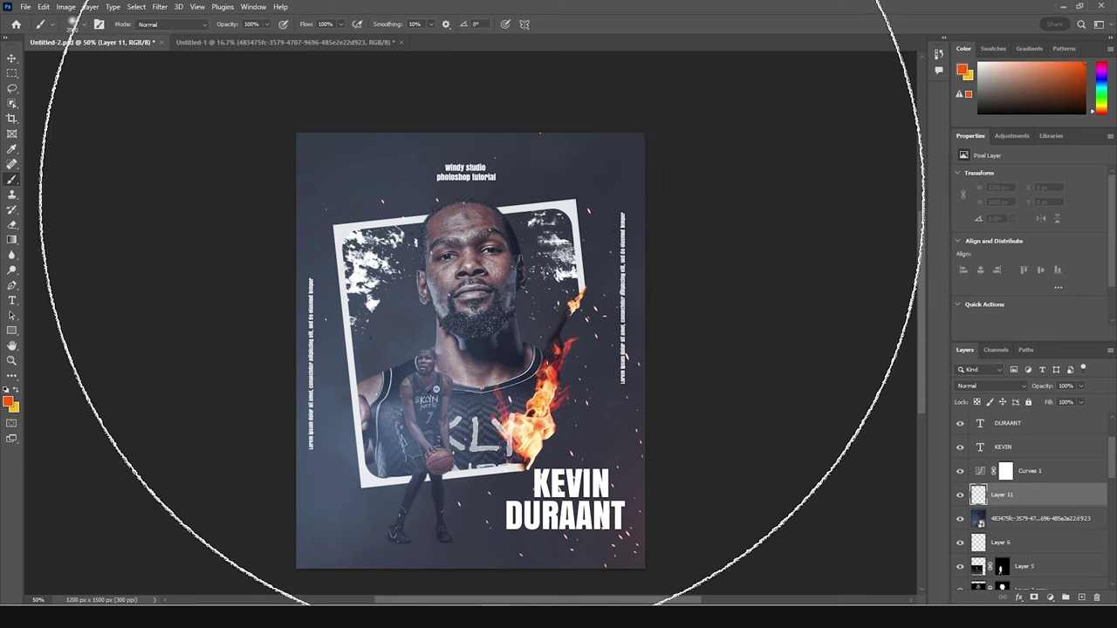
{"action": "key", "text": "bracketleft"}
{"action": "key", "text": "bracketleft"}
{"action": "key", "text": "bracketleft"}
{"action": "key", "text": "bracketleft"}
{"action": "key", "text": "bracketleft"}
{"action": "key", "text": "bracketleft"}
{"action": "key", "text": "bracketleft"}
{"action": "key", "text": "bracketleft"}
{"action": "key", "text": "bracketleft"}
{"action": "key", "text": "bracketleft"}
{"action": "key", "text": "bracketleft"}
{"action": "key", "text": "bracketleft"}
{"action": "key", "text": "bracketleft"}
{"action": "key", "text": "bracketleft"}
{"action": "key", "text": "bracketleft"}
{"action": "key", "text": "bracketleft"}
{"action": "key", "text": "bracketleft"}
{"action": "key", "text": "bracketleft"}
{"action": "key", "text": "bracketleft"}
{"action": "key", "text": "bracketleft"}
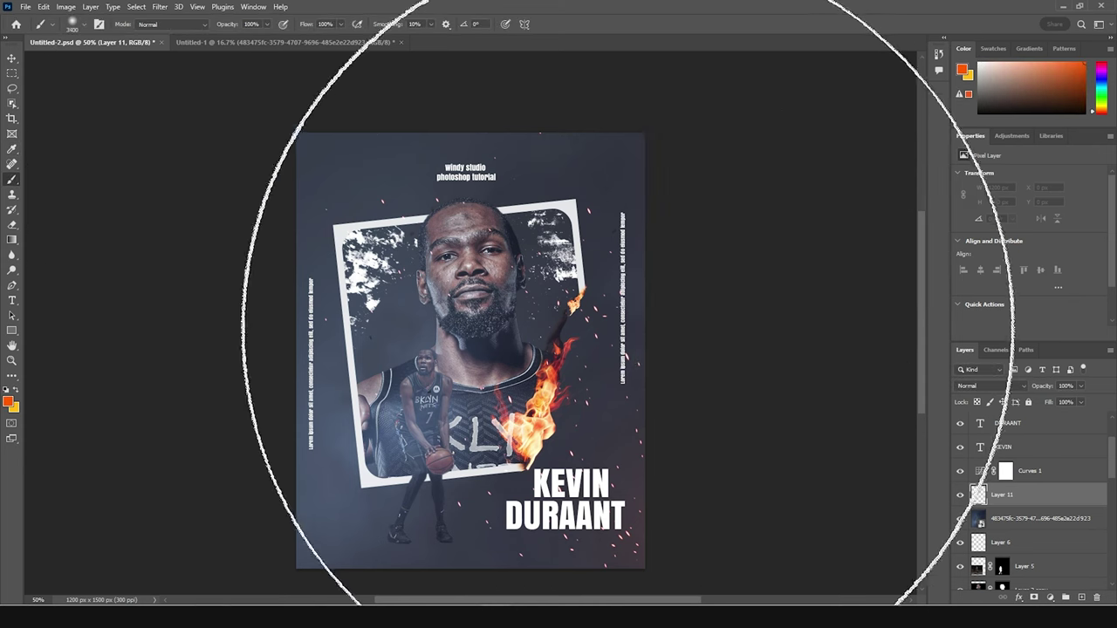
{"action": "key", "text": "bracketleft"}
{"action": "key", "text": "bracketleft"}
{"action": "key", "text": "bracketleft"}
{"action": "key", "text": "bracketleft"}
{"action": "key", "text": "bracketleft"}
{"action": "key", "text": "bracketleft"}
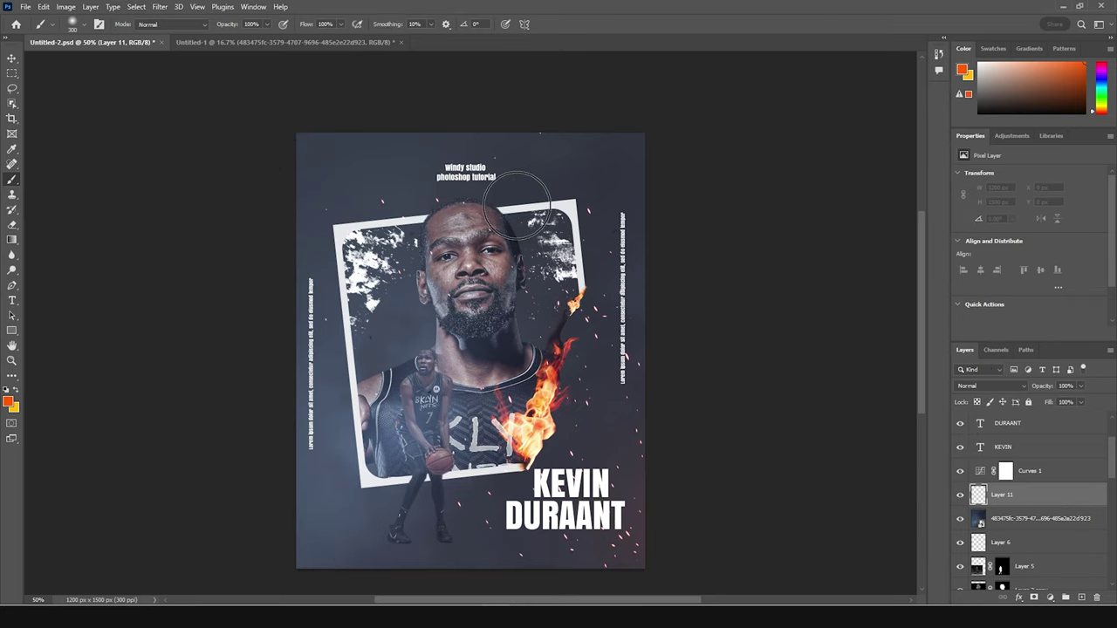
{"action": "mouse_move", "coordinate": [516, 197]}
{"action": "left_mouse_down"}
{"action": "mouse_move", "coordinate": [513, 380]}
{"action": "mouse_move", "coordinate": [539, 378]}
{"action": "mouse_move", "coordinate": [484, 450]}
{"action": "mouse_move", "coordinate": [461, 366]}
{"action": "mouse_move", "coordinate": [469, 407]}
{"action": "mouse_move", "coordinate": [515, 436]}
{"action": "left_mouse_up"}
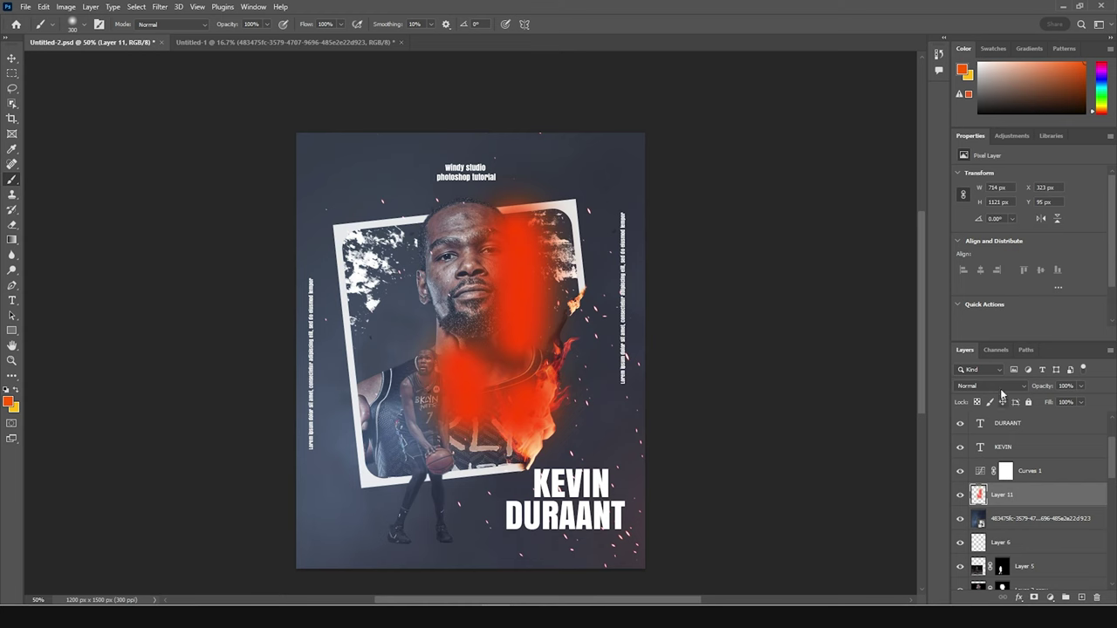
{"action": "left_click", "coordinate": [995, 386]}
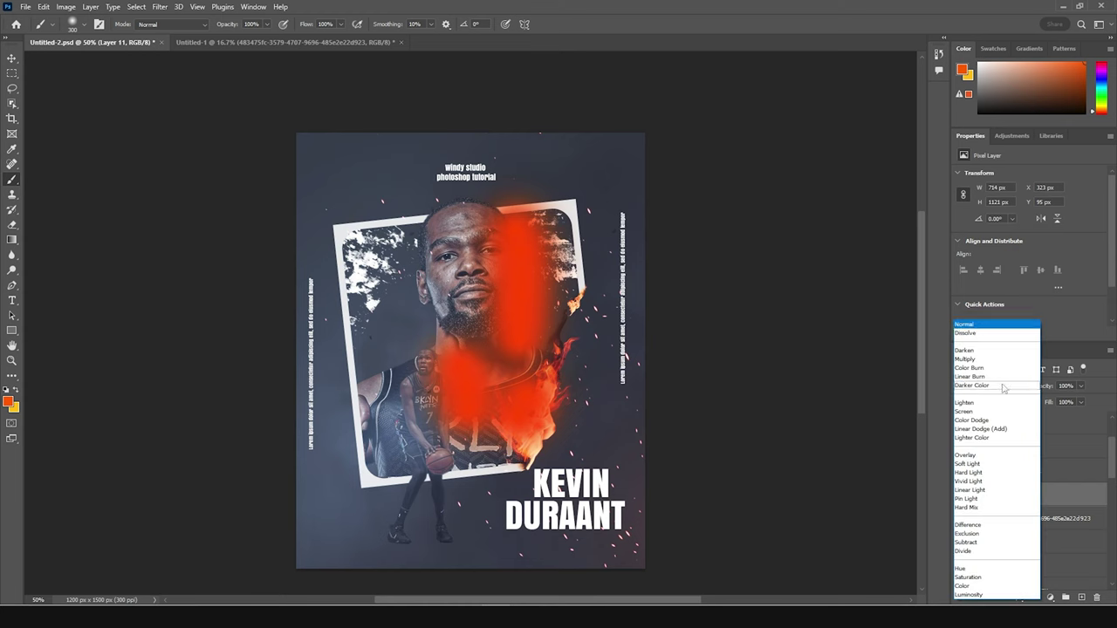
{"action": "left_click", "coordinate": [973, 464]}
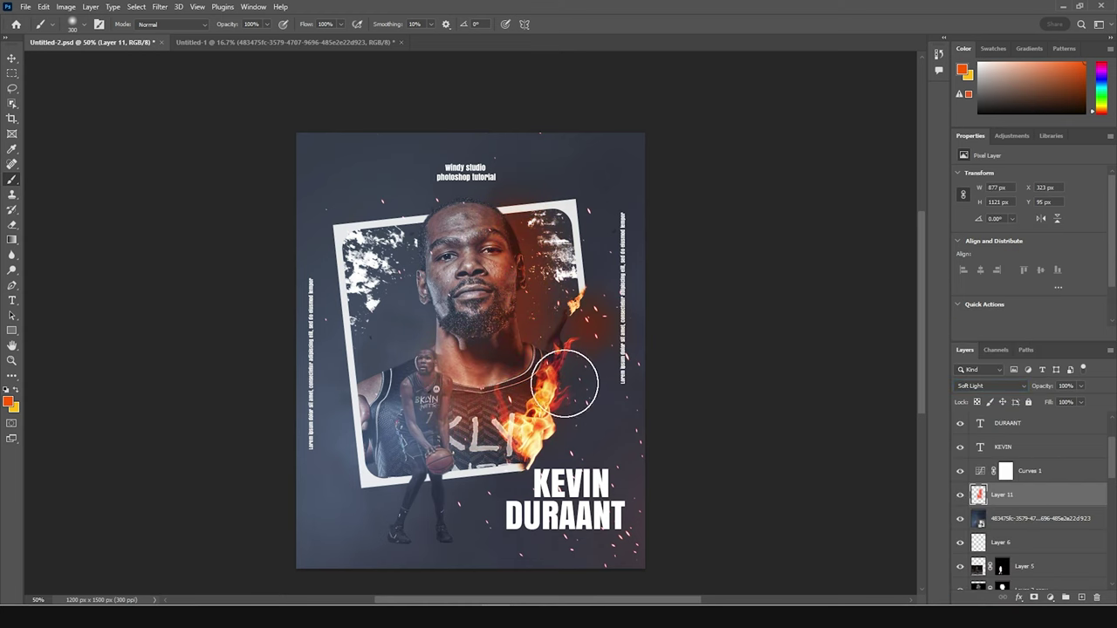
{"action": "key", "text": "]"}
{"action": "key", "text": "]"}
{"action": "key", "text": "]"}
{"action": "key", "text": "]"}
{"action": "left_click", "coordinate": [574, 448]}
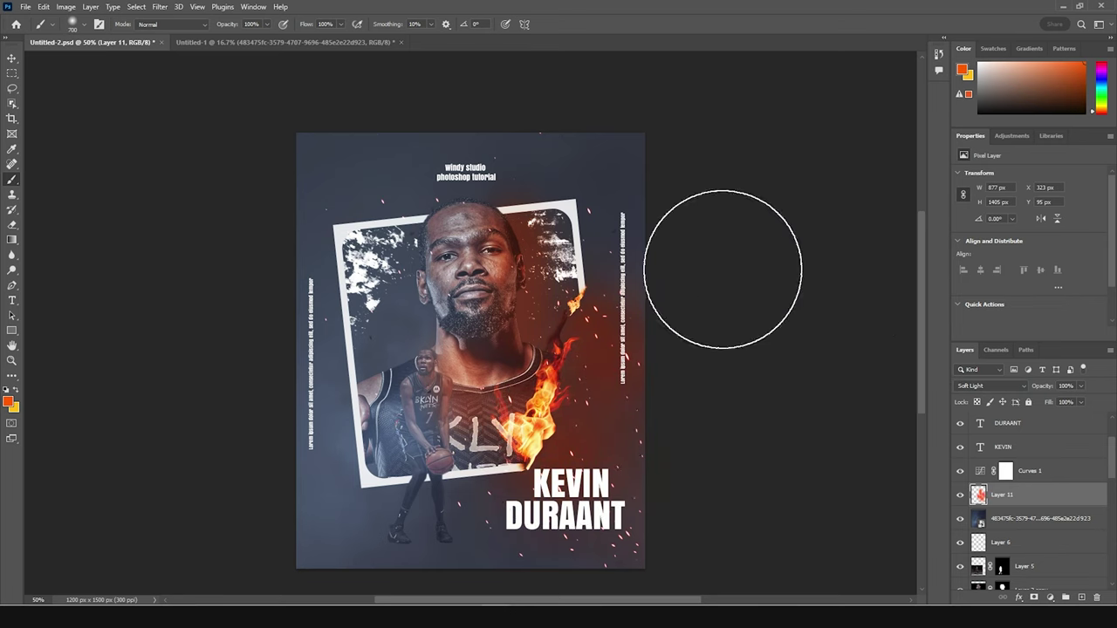
{"action": "left_click", "coordinate": [1080, 388]}
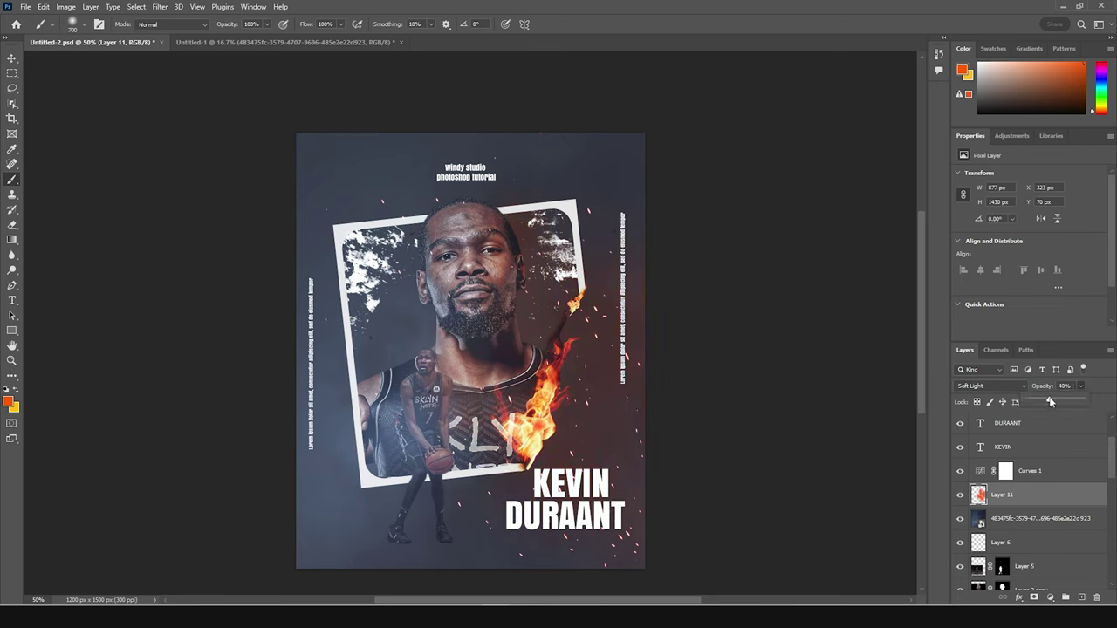
Add Layer 12 and paint an orange stroke beside the face down to the chin
{"action": "left_click", "coordinate": [1081, 597]}
{"action": "key", "text": "["}
{"action": "key", "text": "["}
{"action": "key", "text": "["}
{"action": "key", "text": "["}
{"action": "key", "text": "["}
{"action": "key", "text": "["}
{"action": "key", "text": "["}
{"action": "key", "text": "["}
{"action": "key", "text": "["}
{"action": "key", "text": "["}
{"action": "key", "text": "["}
{"action": "key", "text": "["}
{"action": "key", "text": "["}
{"action": "left_click_drag", "start_coordinate": [521, 270], "coordinate": [514, 322]}
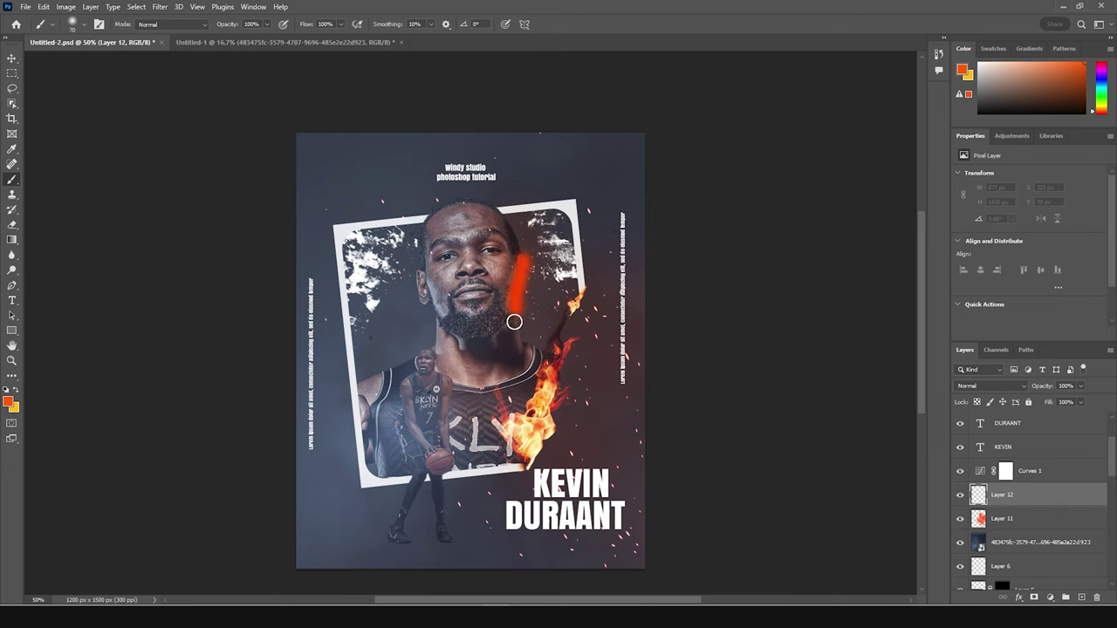
Set Layer 12 to Soft Light and paint orange over the neck and chest with a 300 px brush
{"action": "left_click", "coordinate": [991, 385]}
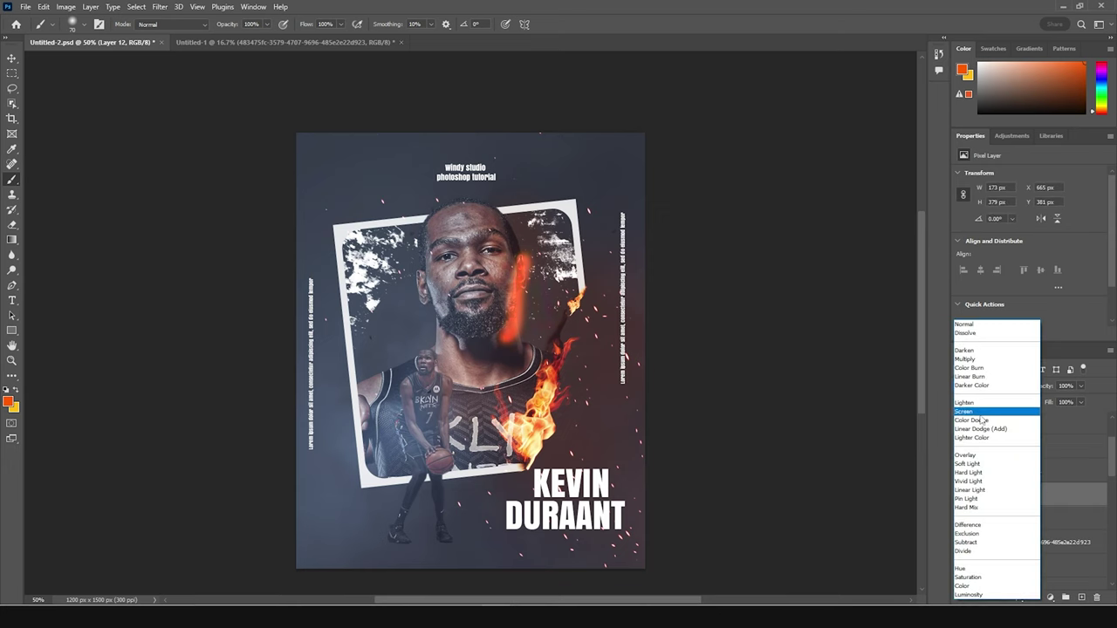
{"action": "left_click", "coordinate": [968, 463]}
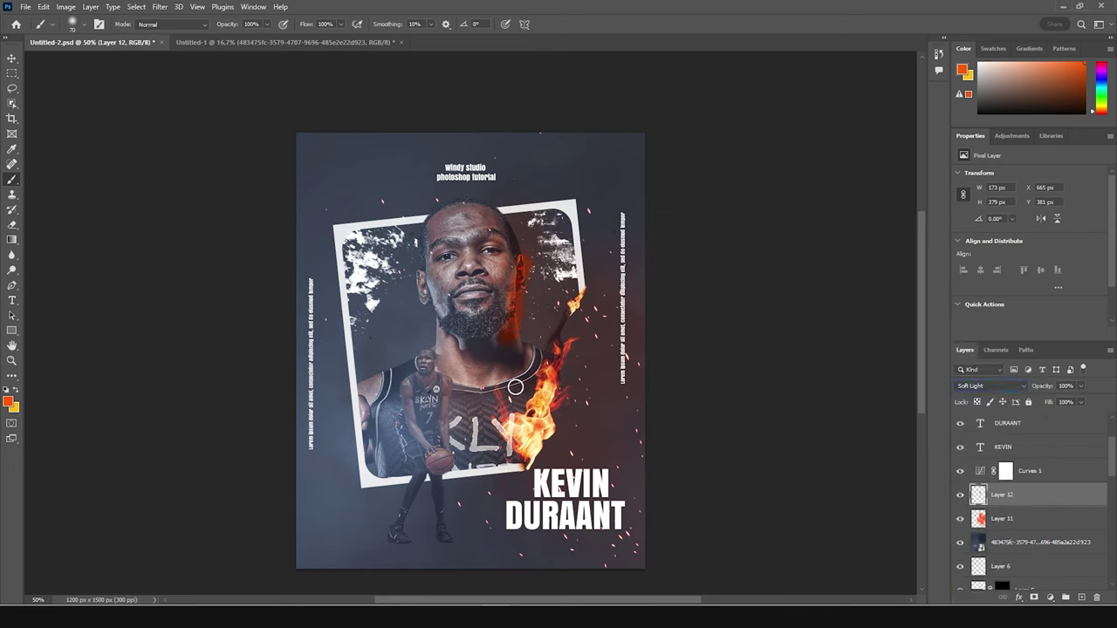
{"action": "key", "text": "bracketright"}
{"action": "key", "text": "bracketright"}
{"action": "key", "text": "bracketright"}
{"action": "key", "text": "bracketright"}
{"action": "key", "text": "bracketright"}
{"action": "key", "text": "bracketright"}
{"action": "key", "text": "bracketright"}
{"action": "key", "text": "bracketright"}
{"action": "key", "text": "bracketright"}
{"action": "mouse_move", "coordinate": [536, 355]}
{"action": "left_mouse_down"}
{"action": "mouse_move", "coordinate": [472, 438]}
{"action": "mouse_move", "coordinate": [544, 324]}
{"action": "left_mouse_up"}
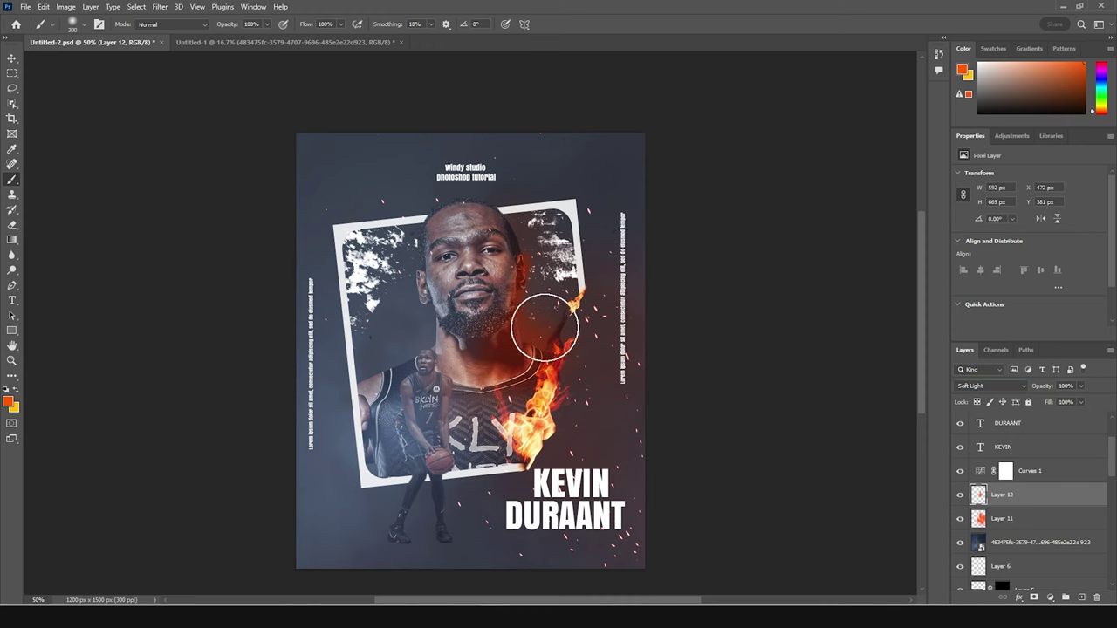
Paint peach ffb38a over the face's right side and chest, then set opacity to 60%
{"action": "left_click", "coordinate": [9, 402]}
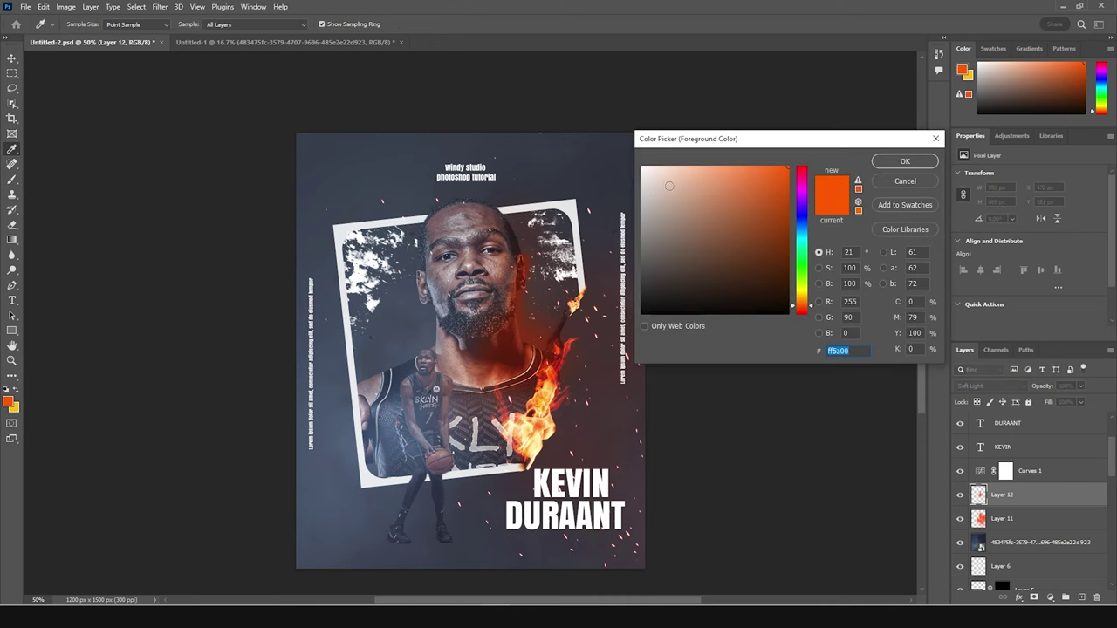
{"action": "left_click", "coordinate": [733, 168]}
{"action": "left_click_drag", "start_coordinate": [726, 162], "coordinate": [707, 150]}
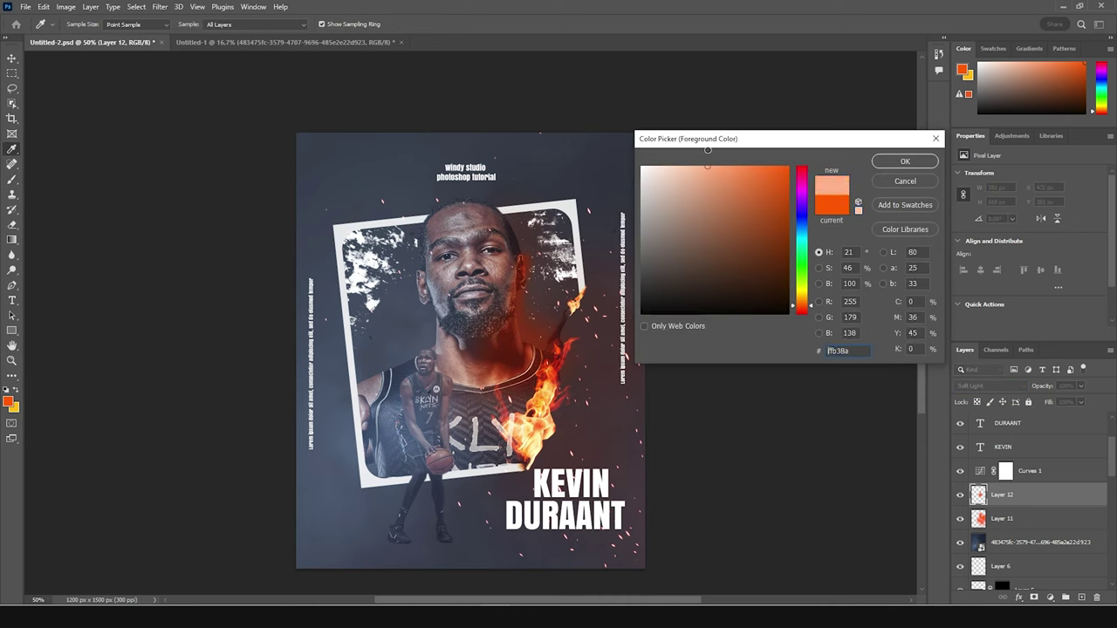
{"action": "left_click", "coordinate": [904, 162]}
{"action": "key", "text": "b"}
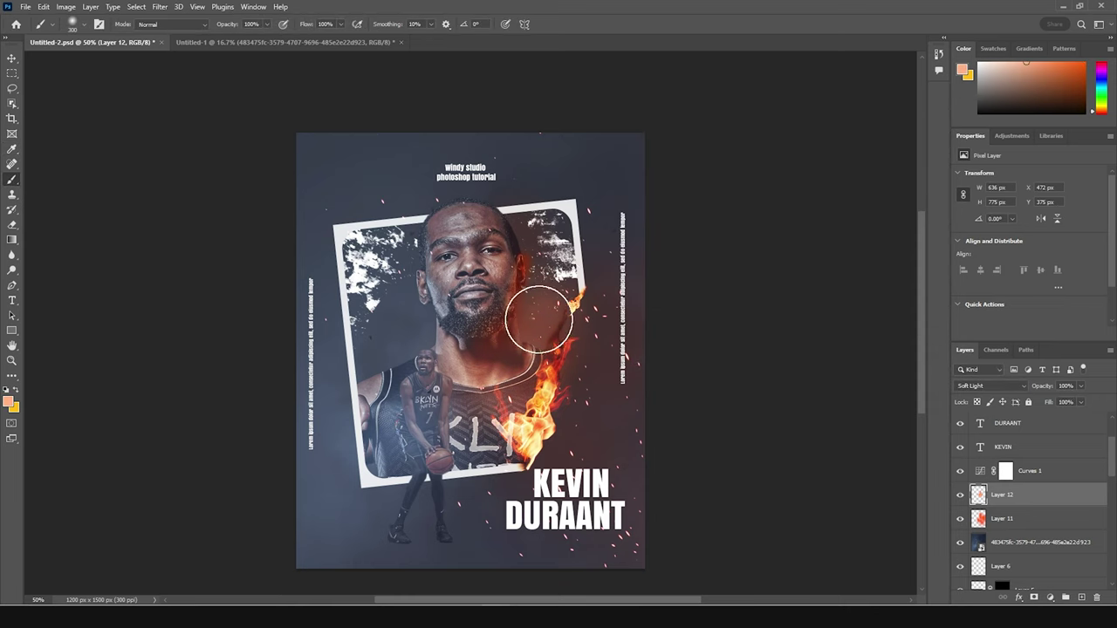
{"action": "left_click_drag", "start_coordinate": [583, 303], "coordinate": [480, 194]}
{"action": "mouse_move", "coordinate": [482, 377]}
{"action": "left_mouse_down"}
{"action": "mouse_move", "coordinate": [482, 443]}
{"action": "mouse_move", "coordinate": [454, 423]}
{"action": "mouse_move", "coordinate": [460, 352]}
{"action": "mouse_move", "coordinate": [464, 388]}
{"action": "mouse_move", "coordinate": [569, 449]}
{"action": "mouse_move", "coordinate": [479, 436]}
{"action": "mouse_move", "coordinate": [525, 437]}
{"action": "mouse_move", "coordinate": [515, 452]}
{"action": "mouse_move", "coordinate": [371, 465]}
{"action": "mouse_move", "coordinate": [449, 480]}
{"action": "mouse_move", "coordinate": [478, 460]}
{"action": "mouse_move", "coordinate": [536, 496]}
{"action": "mouse_move", "coordinate": [529, 481]}
{"action": "mouse_move", "coordinate": [555, 544]}
{"action": "mouse_move", "coordinate": [509, 496]}
{"action": "left_mouse_up"}
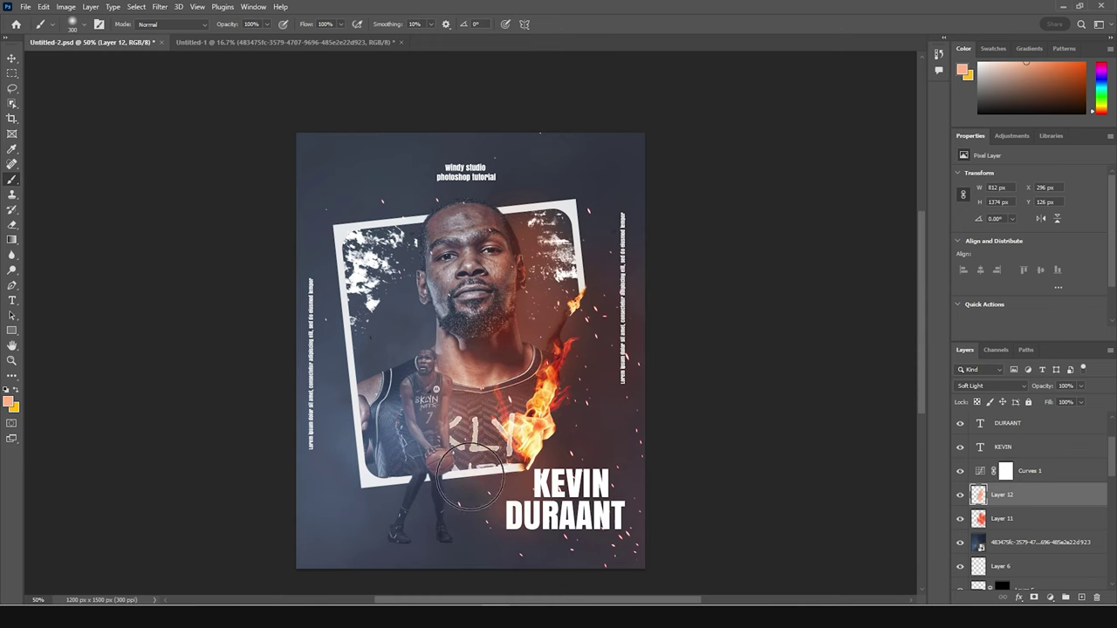
{"action": "left_click", "coordinate": [1082, 386]}
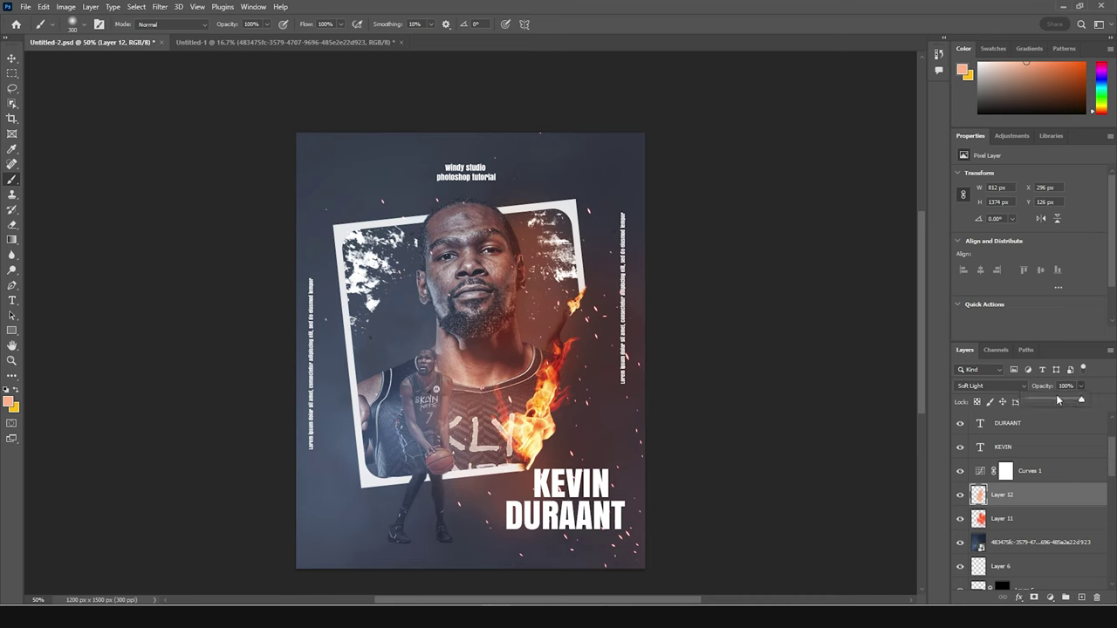
{"action": "left_click_drag", "start_coordinate": [1058, 401], "coordinate": [1061, 402]}
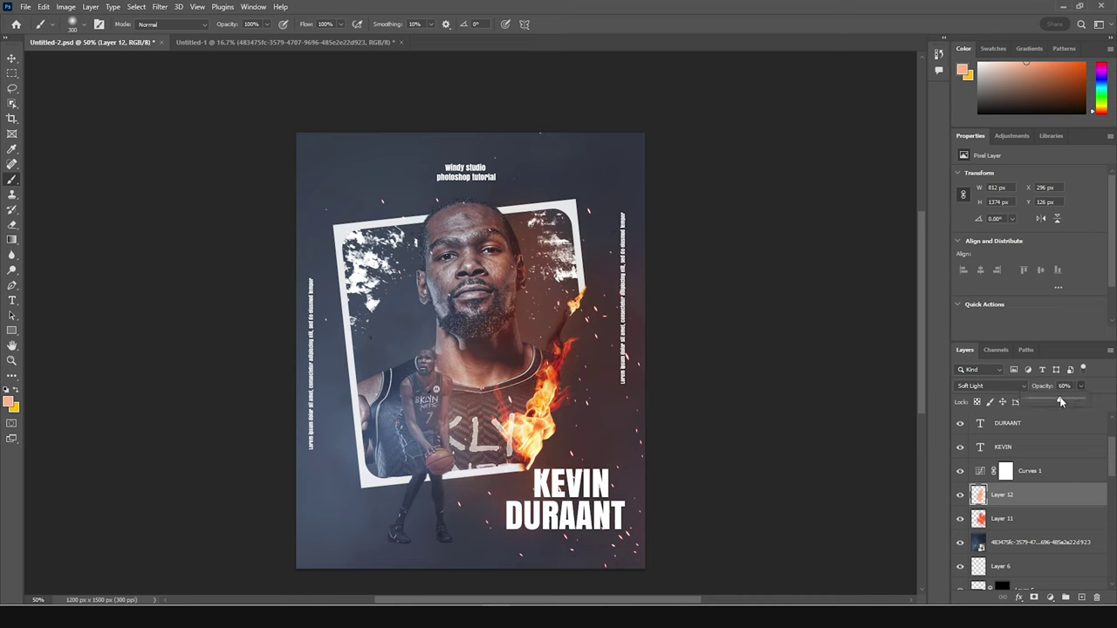